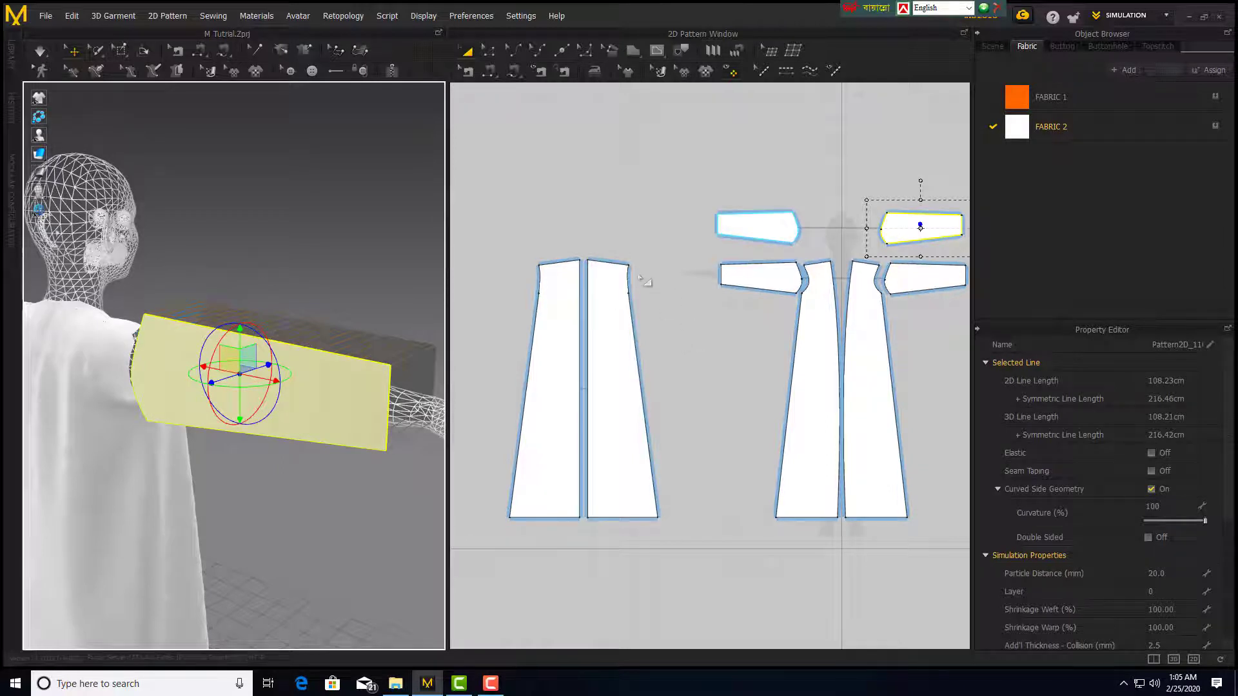
Sew the curved cap edge of the back sleeve to the matching back panel's armhole with Free Sewing.
left_click(106, 495)
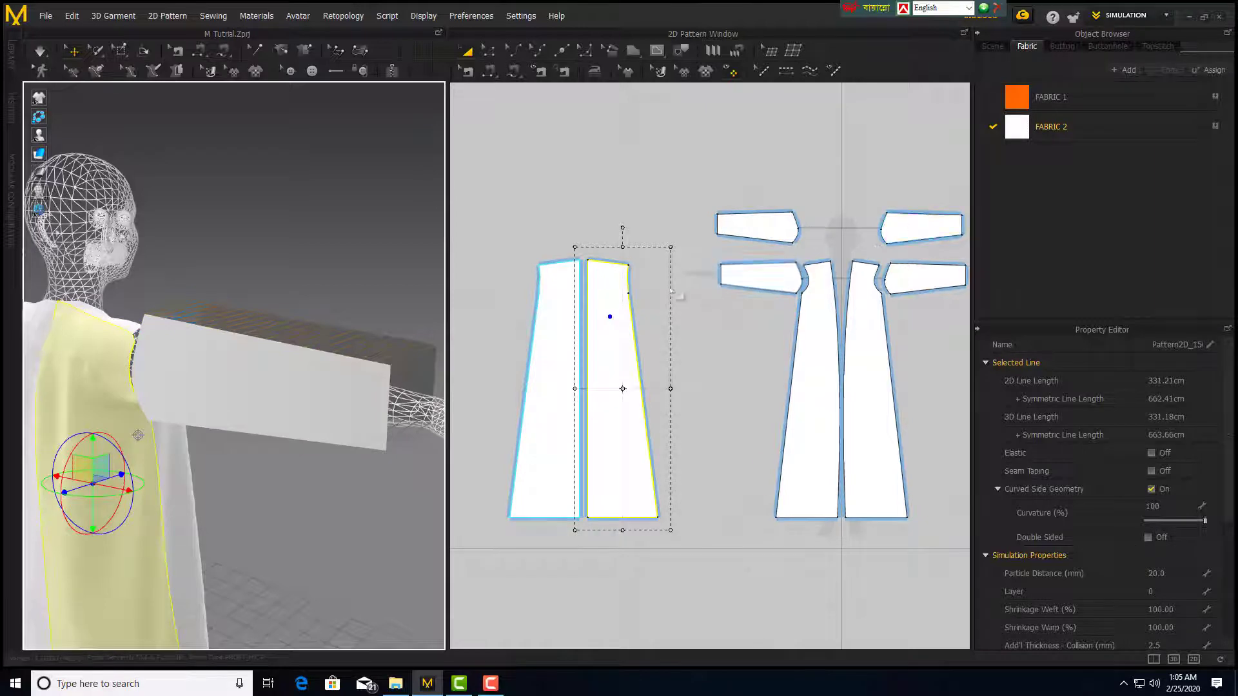
right_click_drag(672, 292, 653, 364)
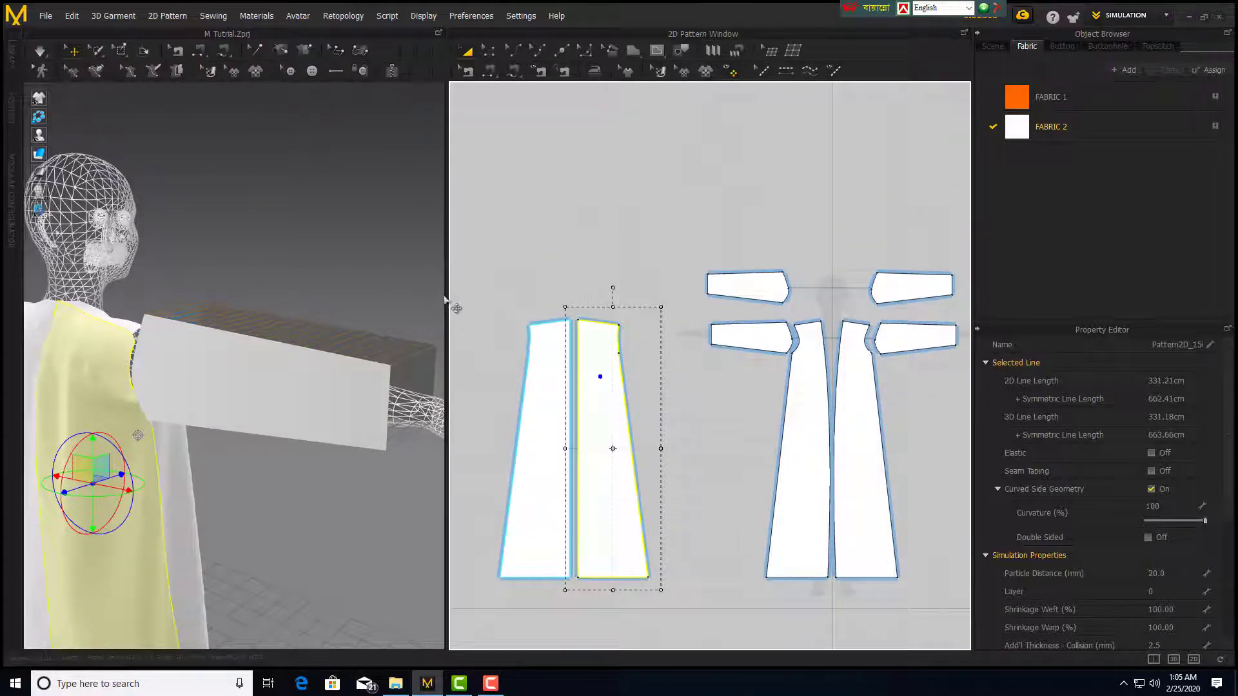
left_click_drag(445, 297, 293, 271)
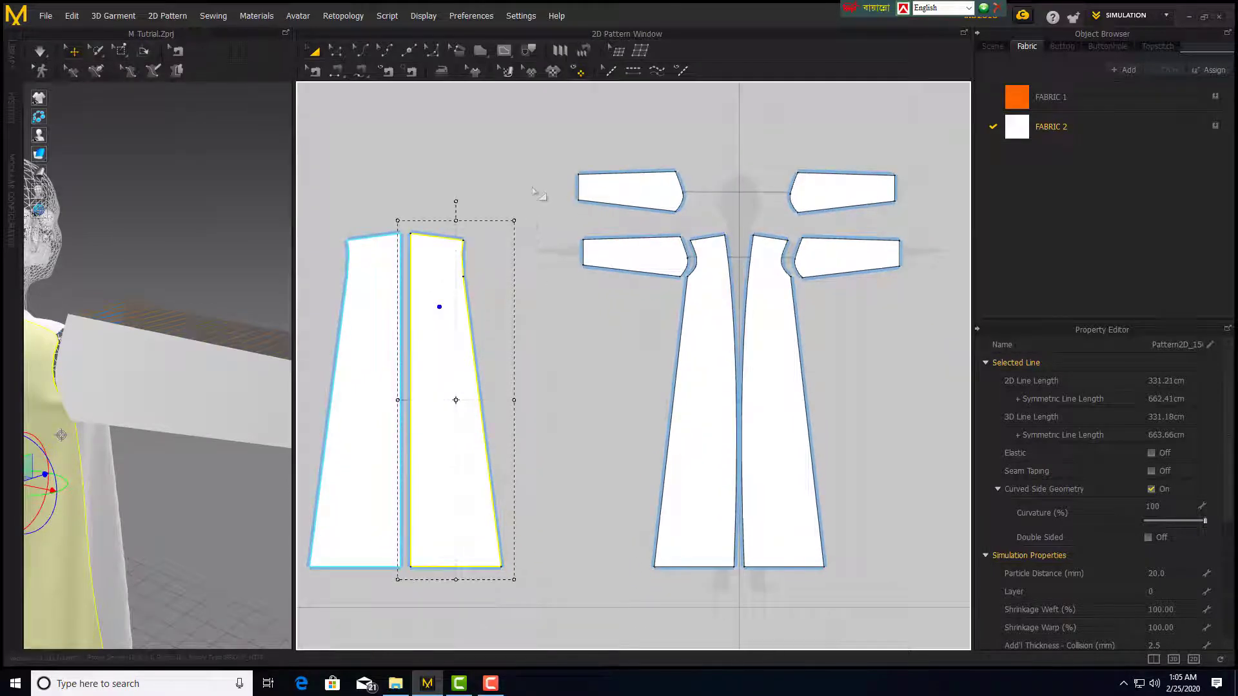
left_click(530, 181)
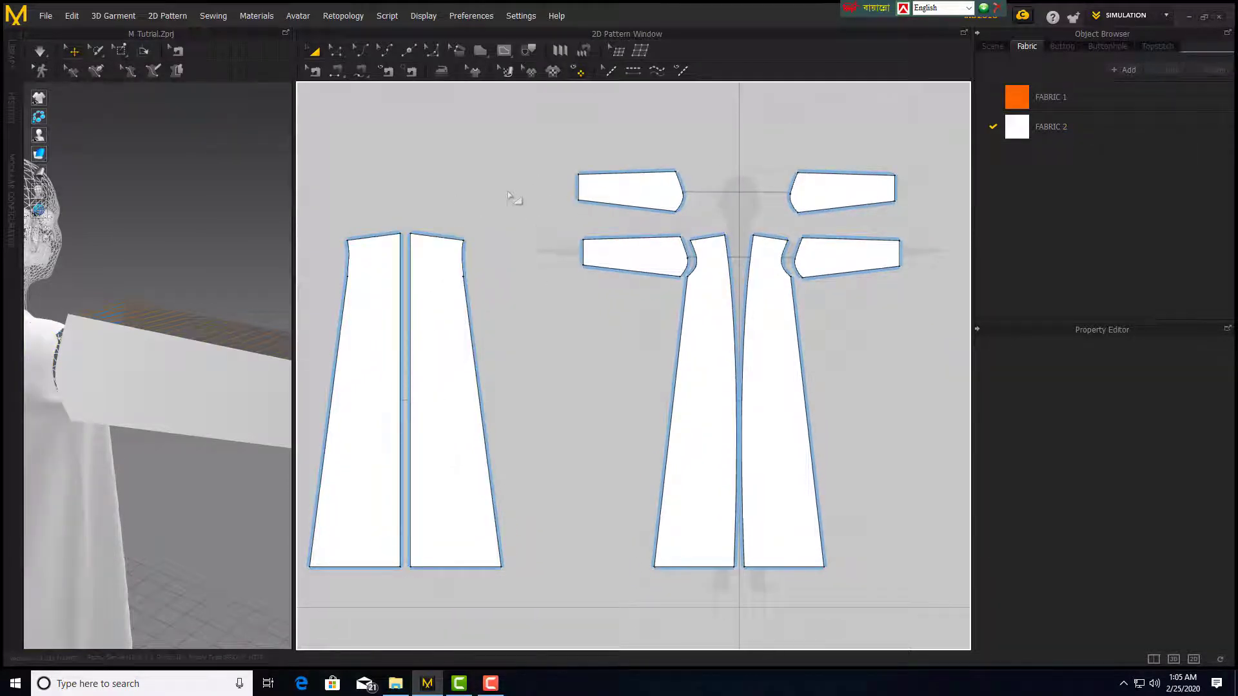
key("q")
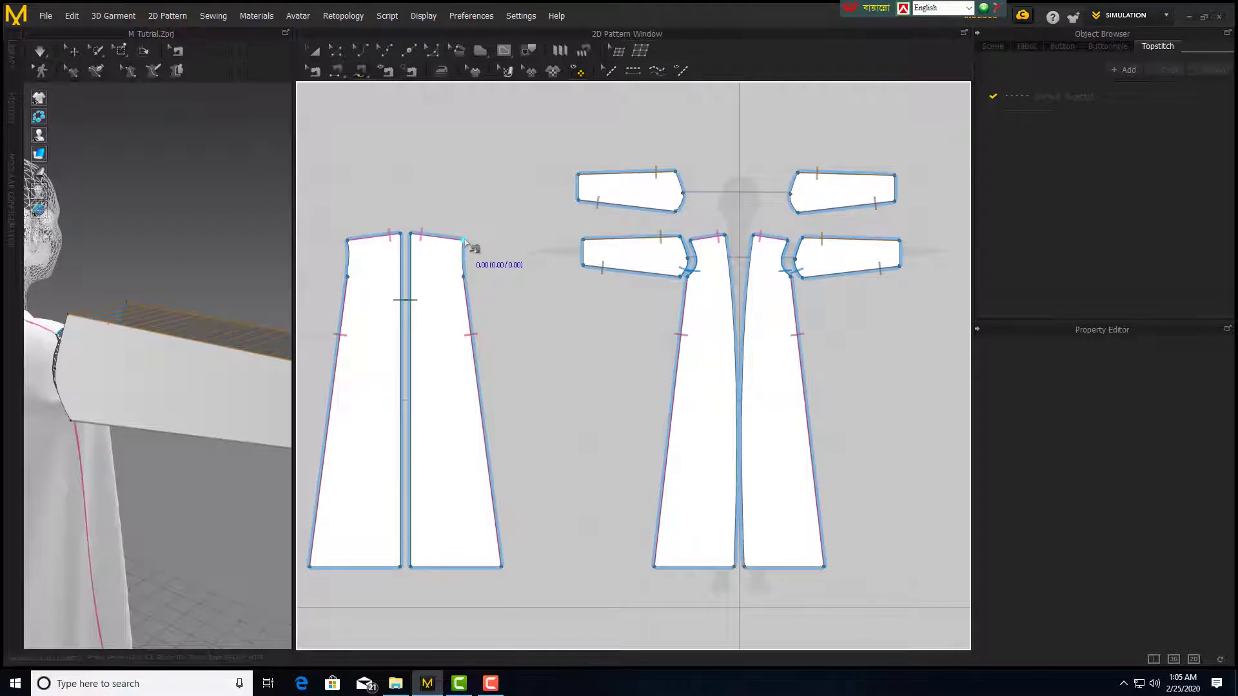
left_click_drag(463, 243, 464, 277)
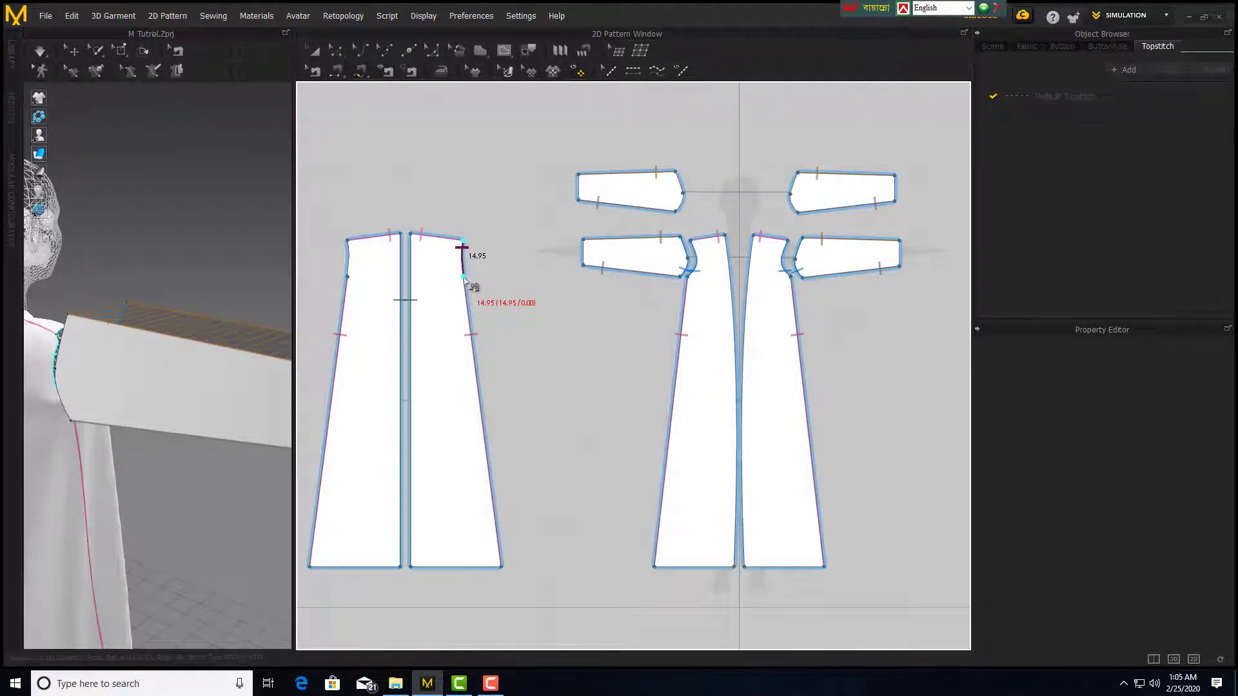
left_click_drag(464, 277, 464, 278)
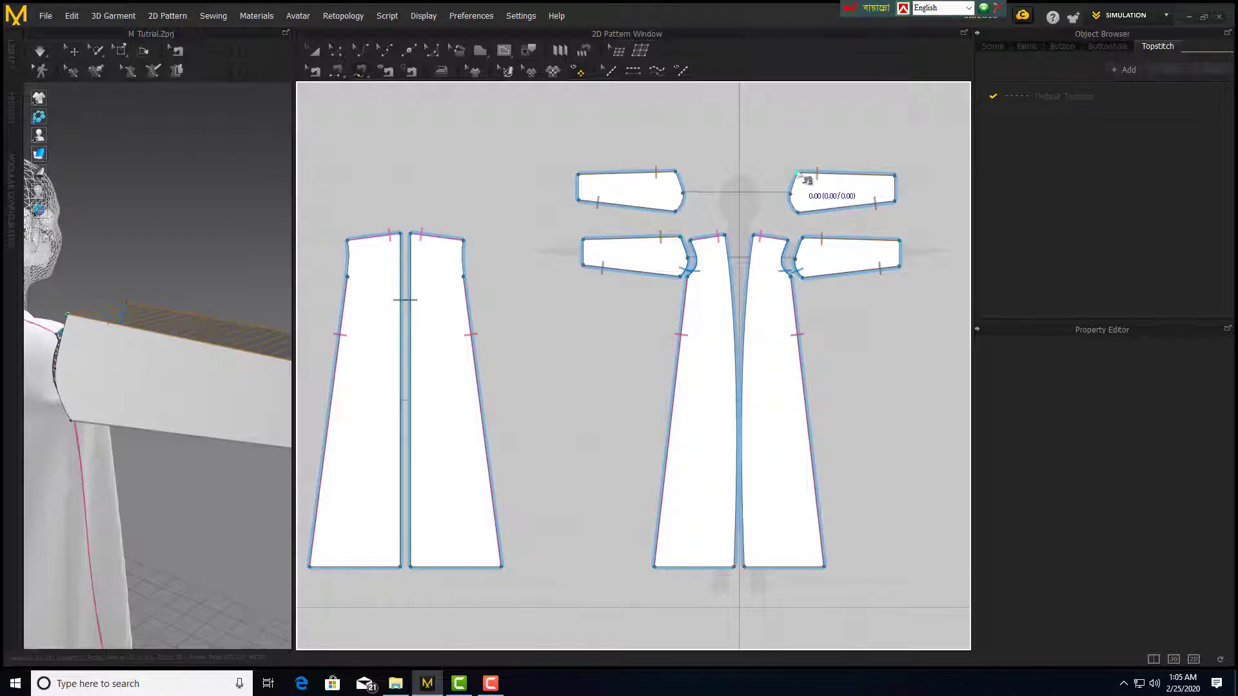
left_click_drag(798, 174, 798, 216)
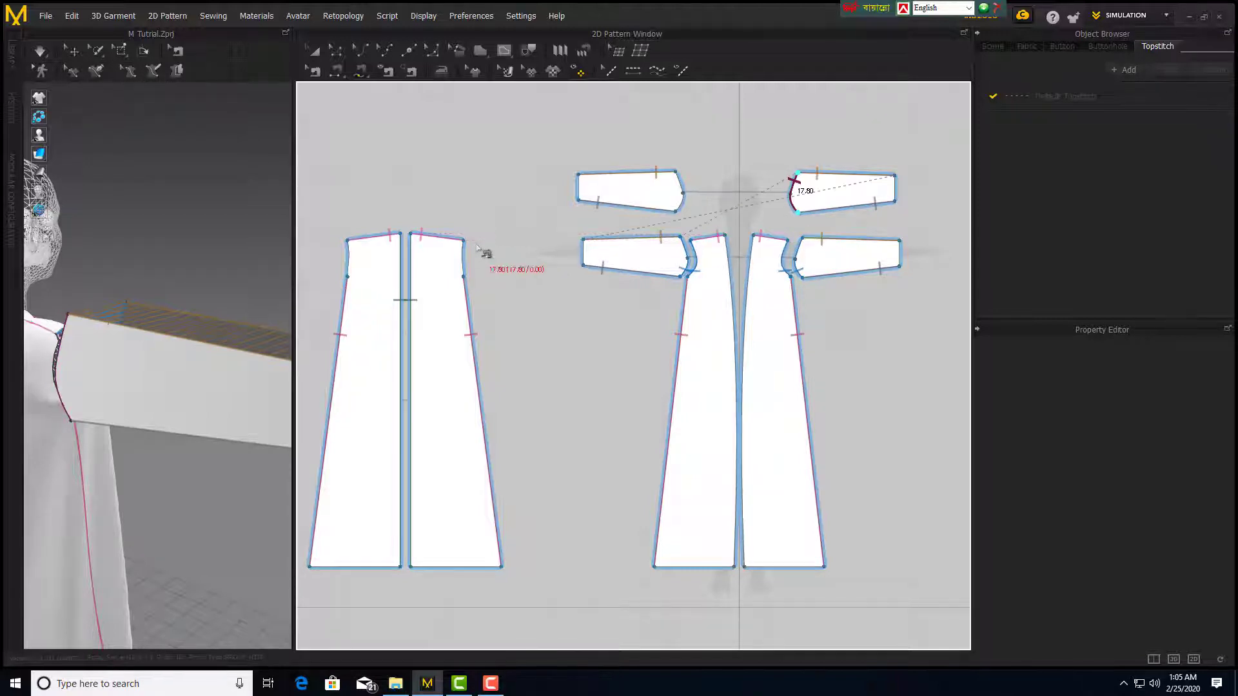
left_click_drag(467, 242, 467, 282)
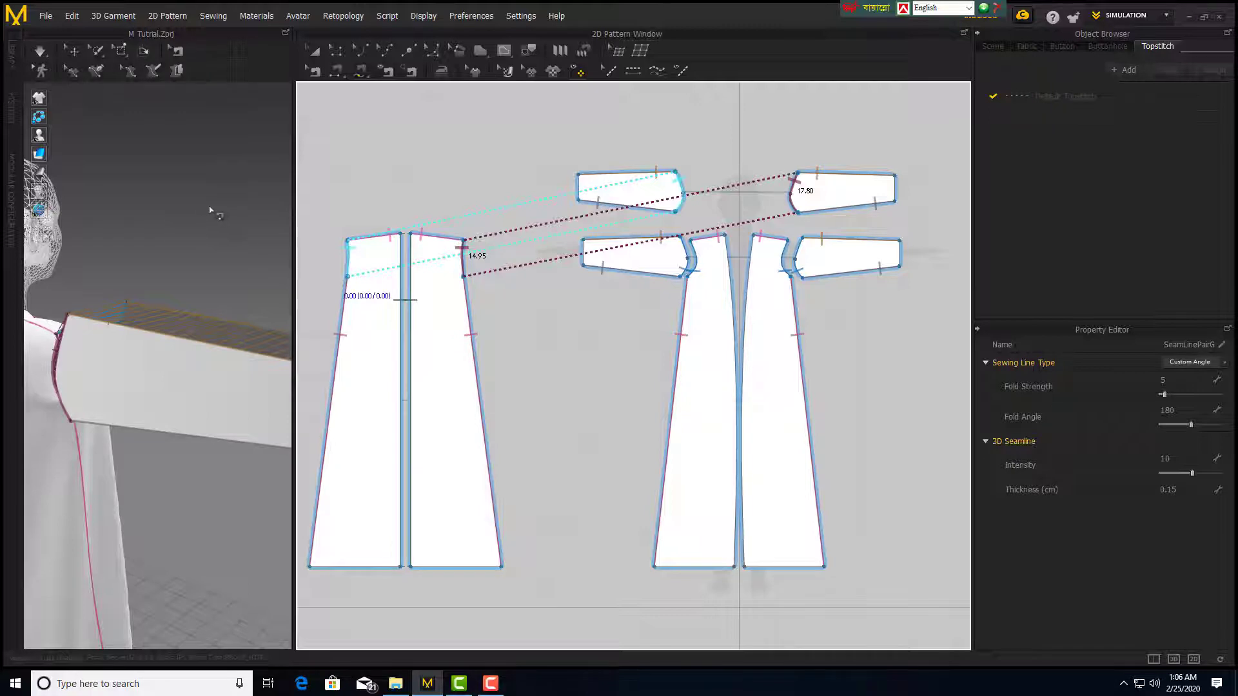
Simulate the garment to drape the newly sewn sleeves around the avatar's arms.
left_click_drag(295, 229, 694, 255)
right_click_drag(511, 261, 393, 301)
scroll(550, 267, "up", 5)
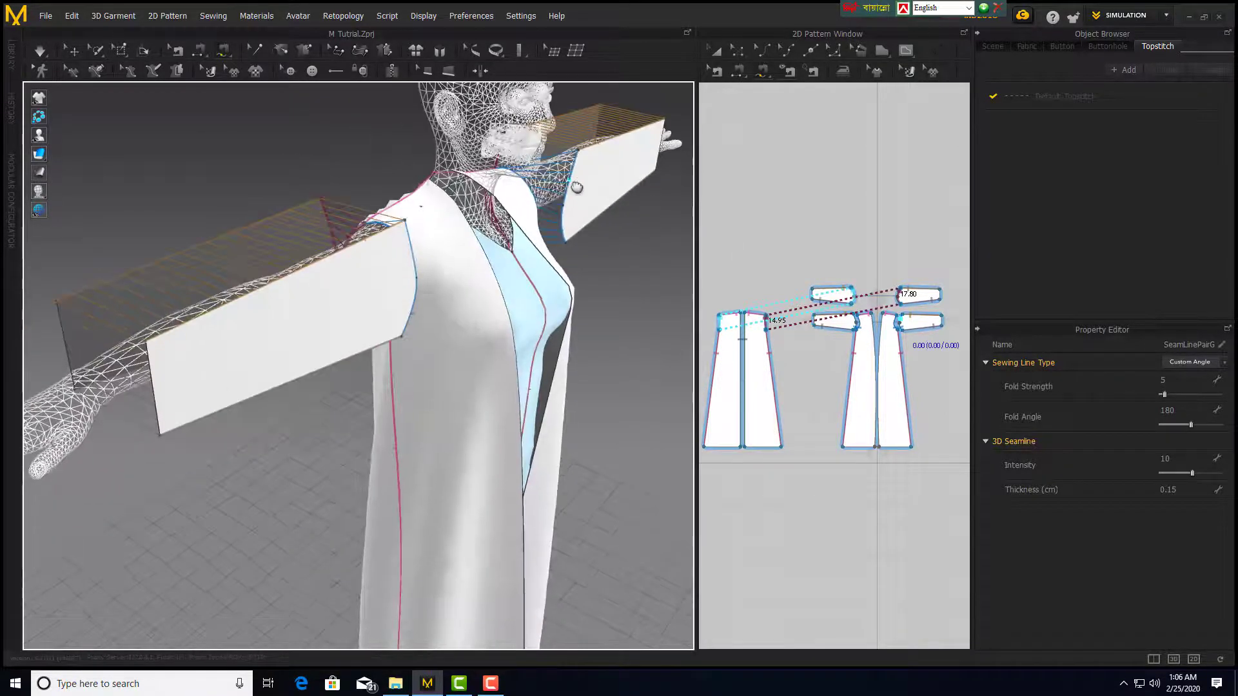
scroll(503, 224, "down", 5)
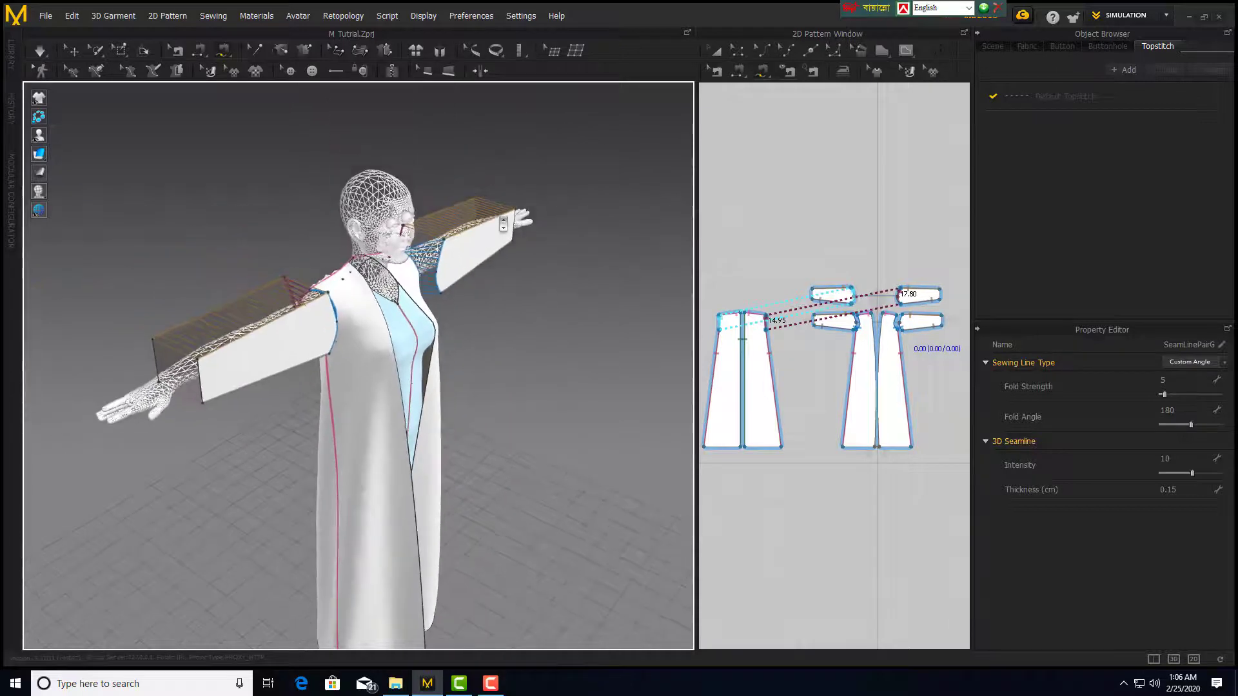
right_click_drag(503, 223, 544, 279)
scroll(404, 204, "up", 3)
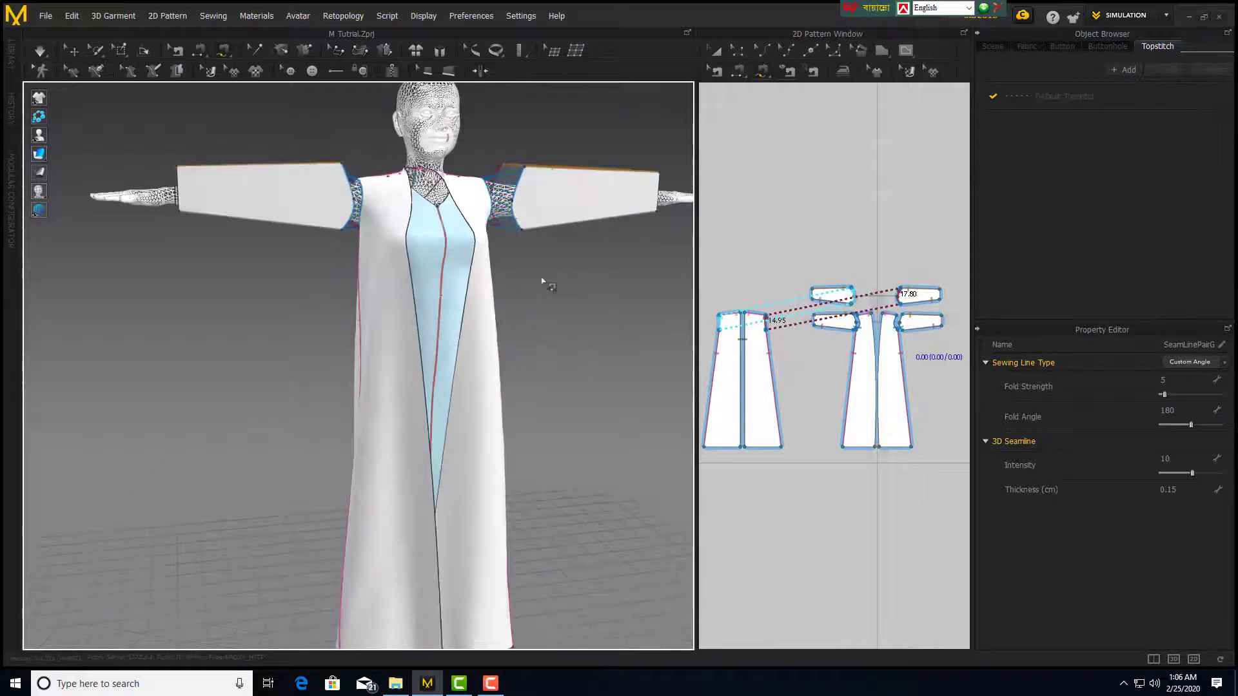
middle_click_drag(544, 279, 491, 294)
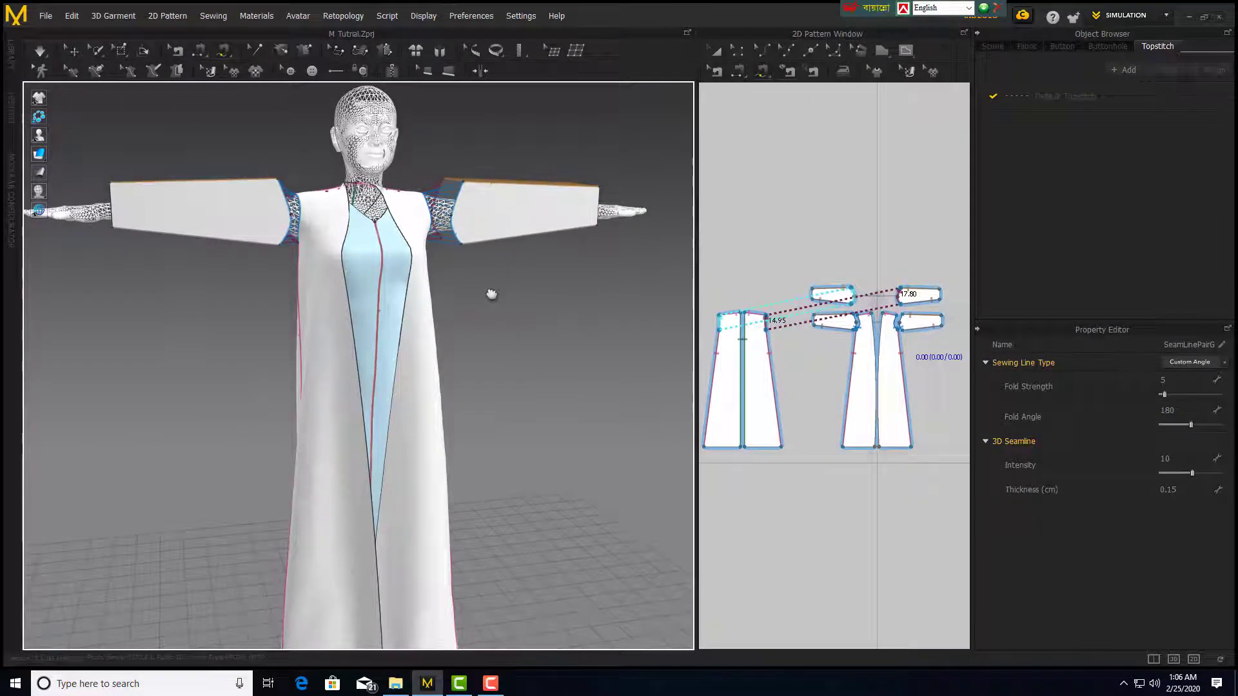
left_click(40, 51)
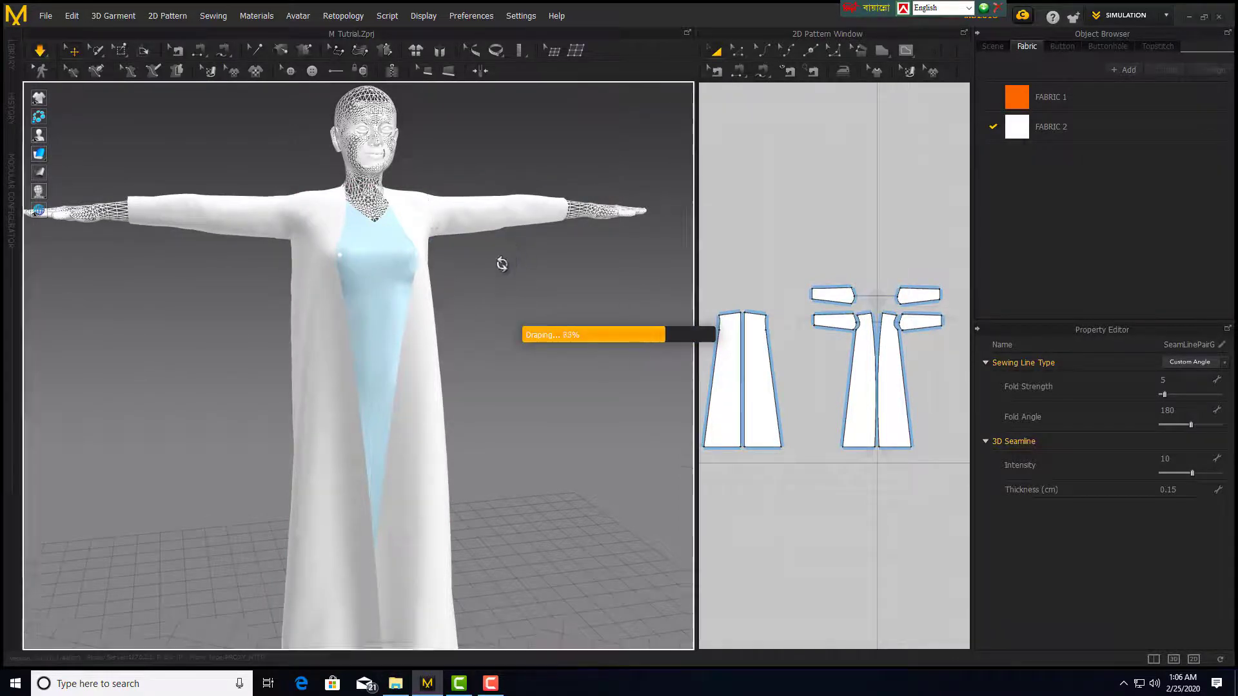
Inspect the draped coat and sleeves from above and from the front, and stop the simulation.
right_click_drag(501, 264, 317, 330)
scroll(215, 321, "up", 4)
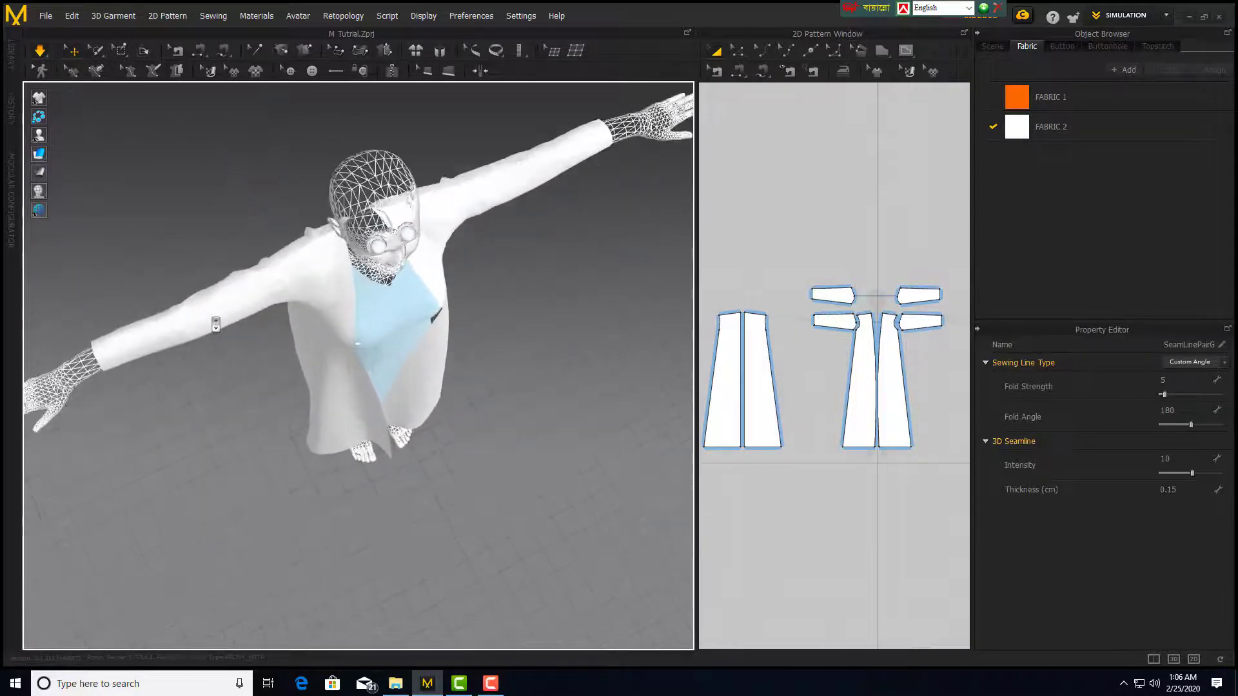
right_click_drag(575, 320, 535, 319)
scroll(559, 215, "down", 5)
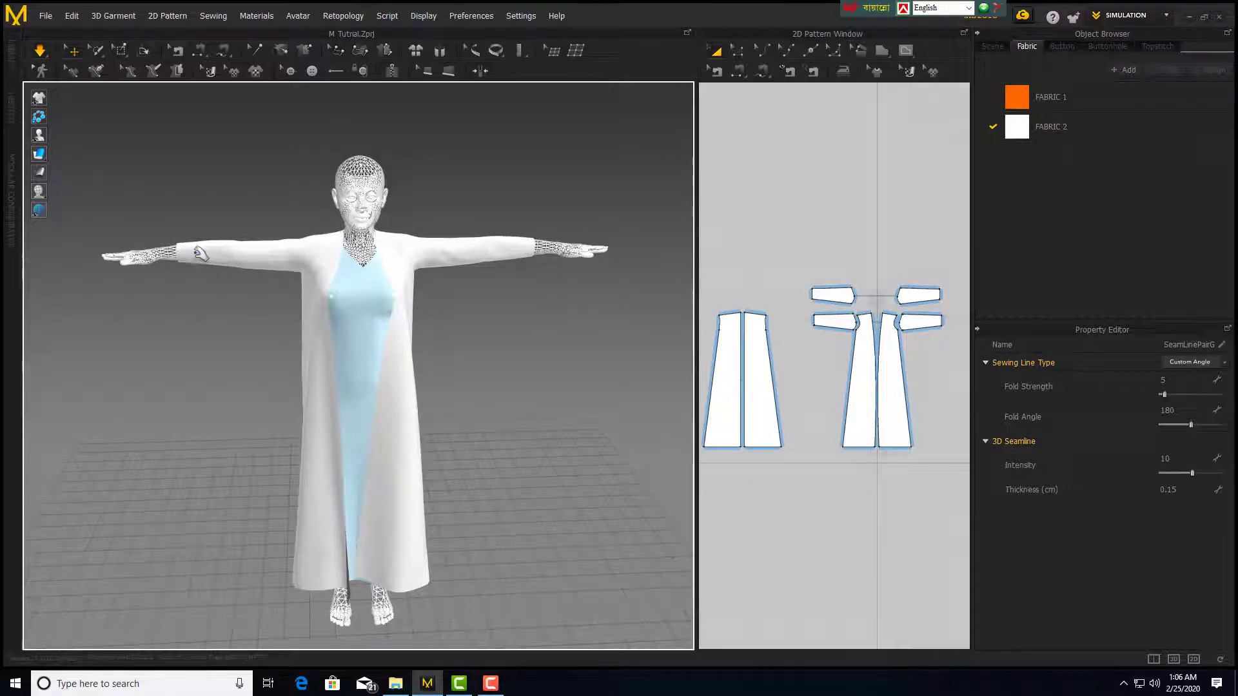
left_click(40, 52)
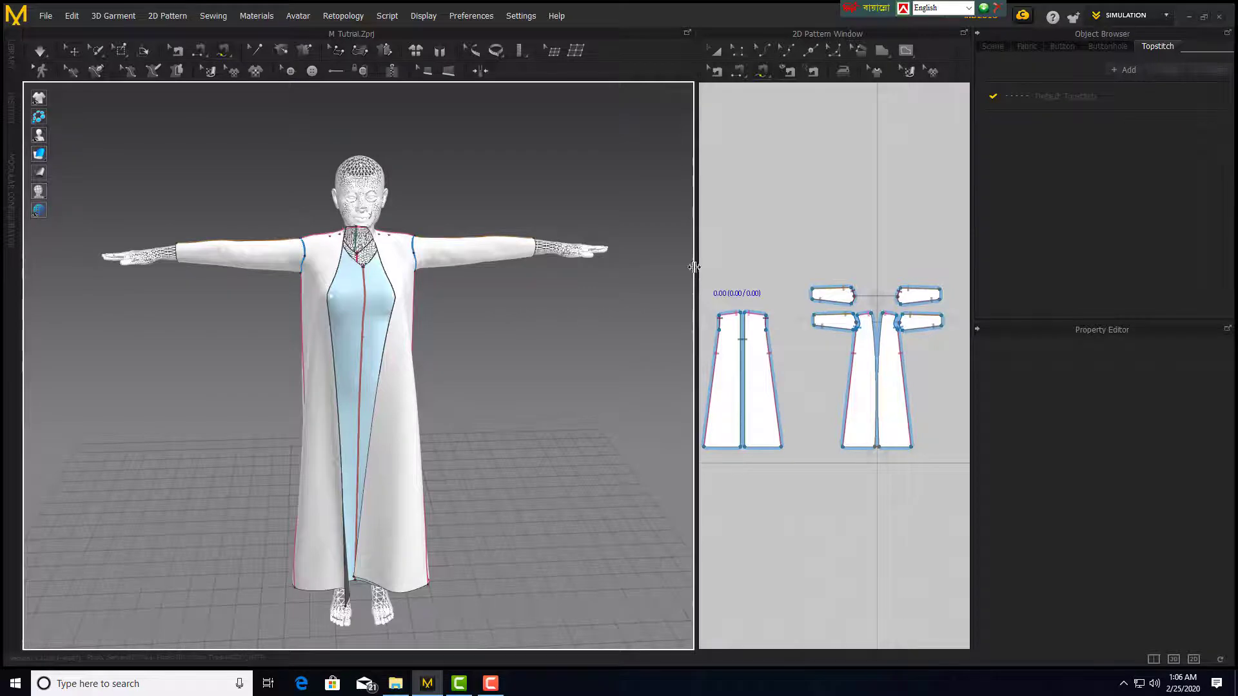
Lengthen the front sleeve slightly by moving its wrist edge outward with Edit Pattern.
left_click_drag(694, 266, 376, 267)
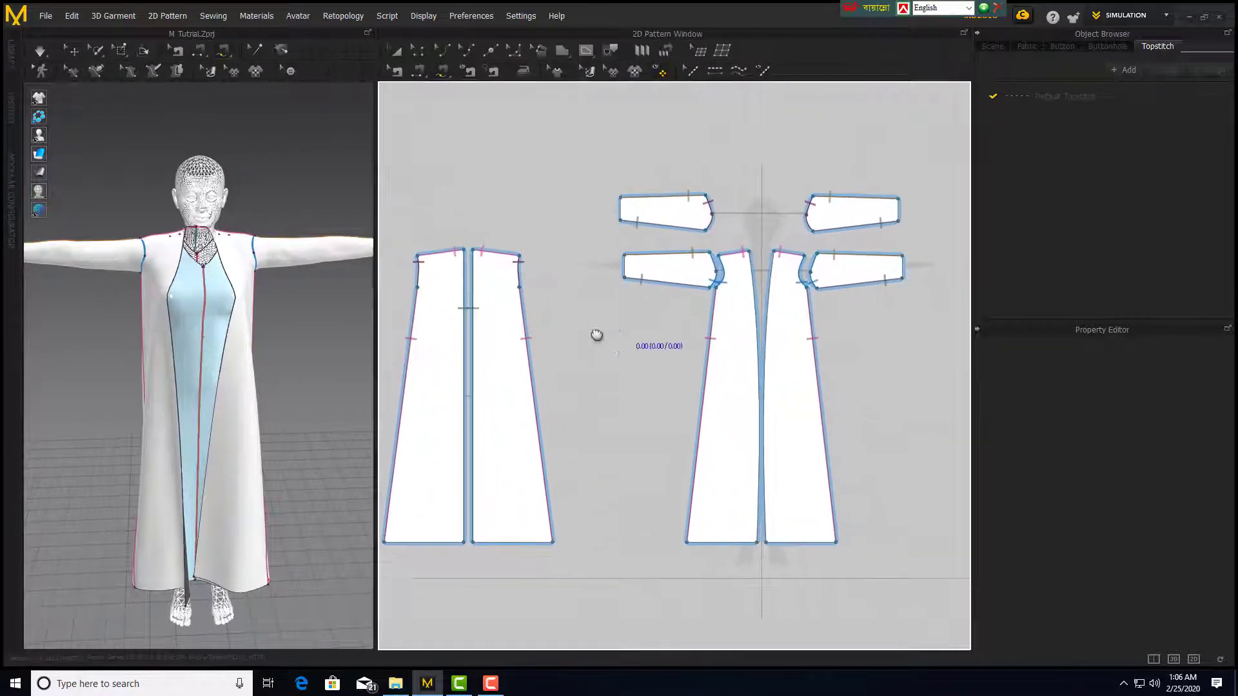
scroll(475, 323, "down", 5)
right_click_drag(475, 320, 673, 343)
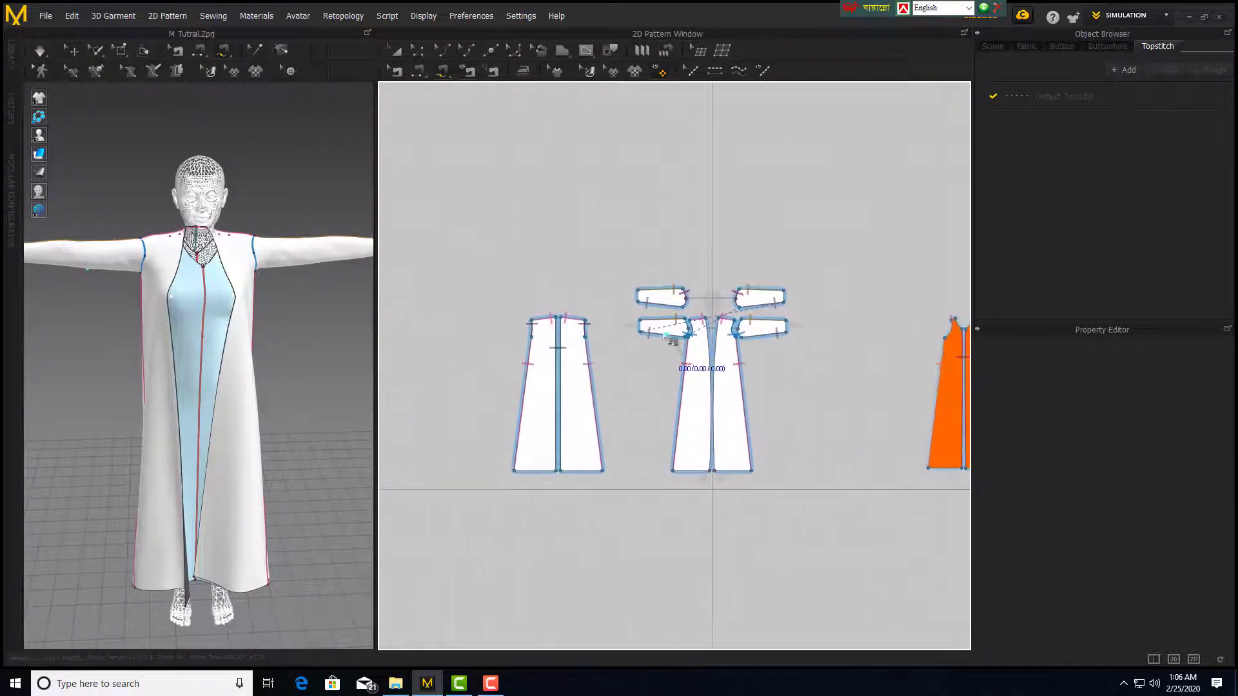
scroll(672, 342, "up", 10)
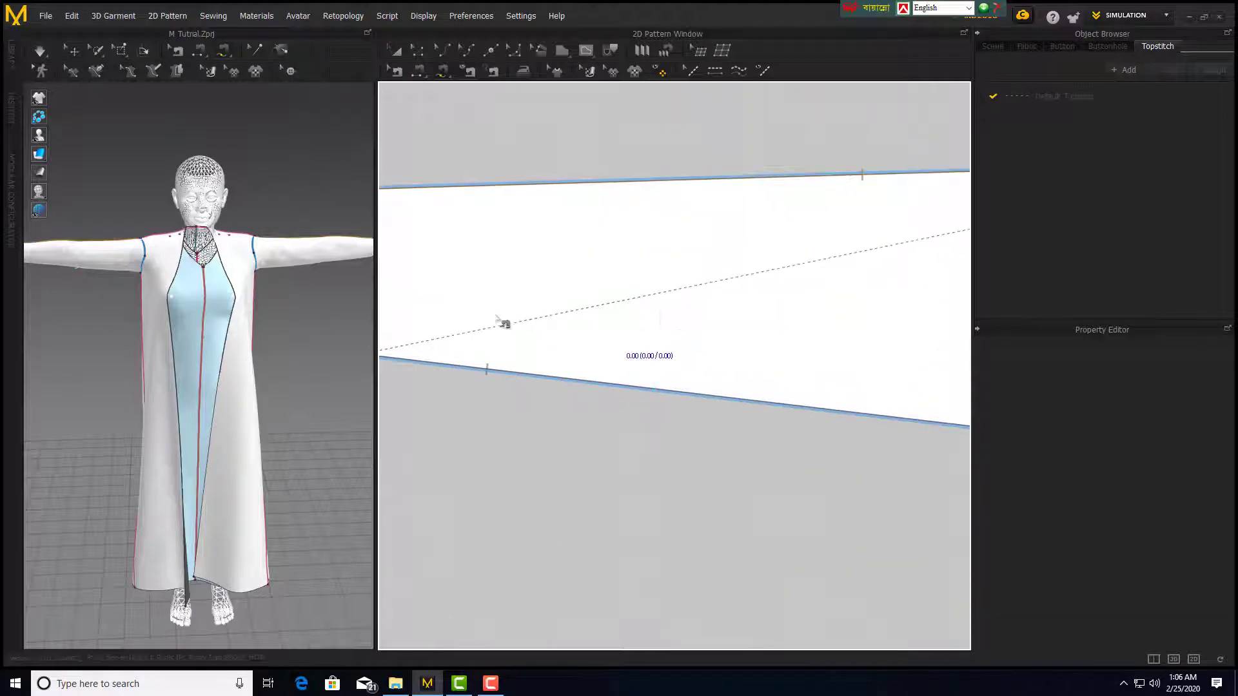
right_click_drag(522, 307, 776, 320)
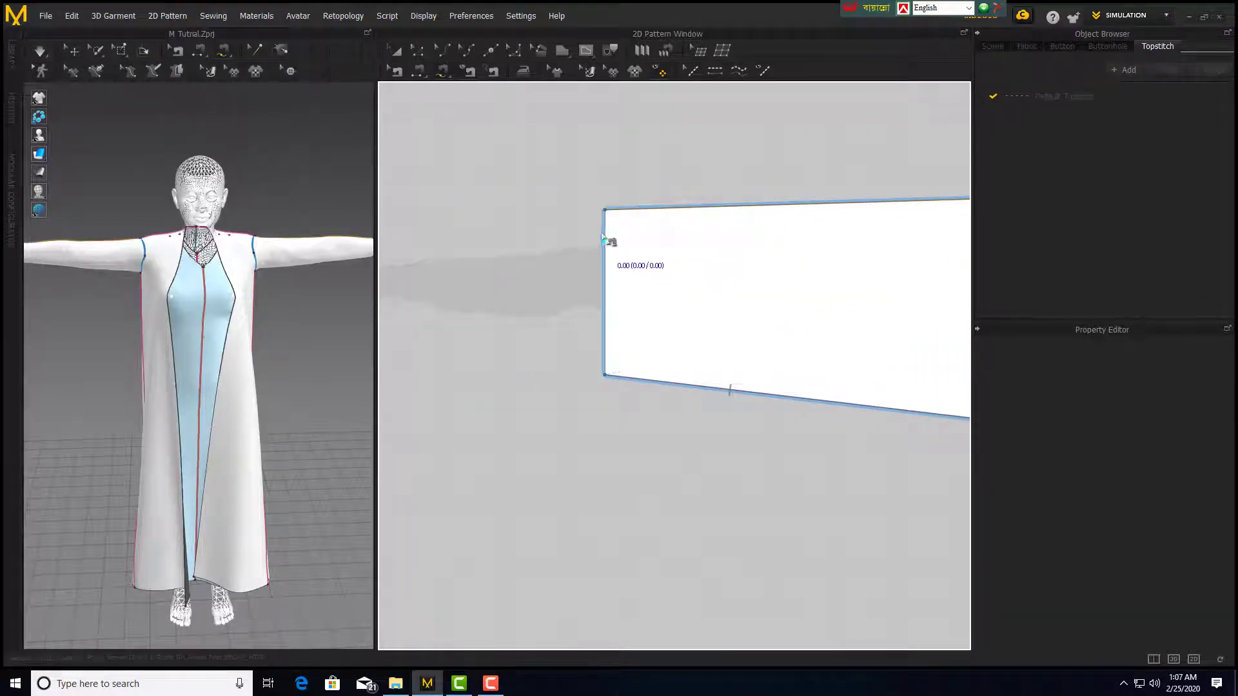
left_click(396, 54)
left_click(422, 55)
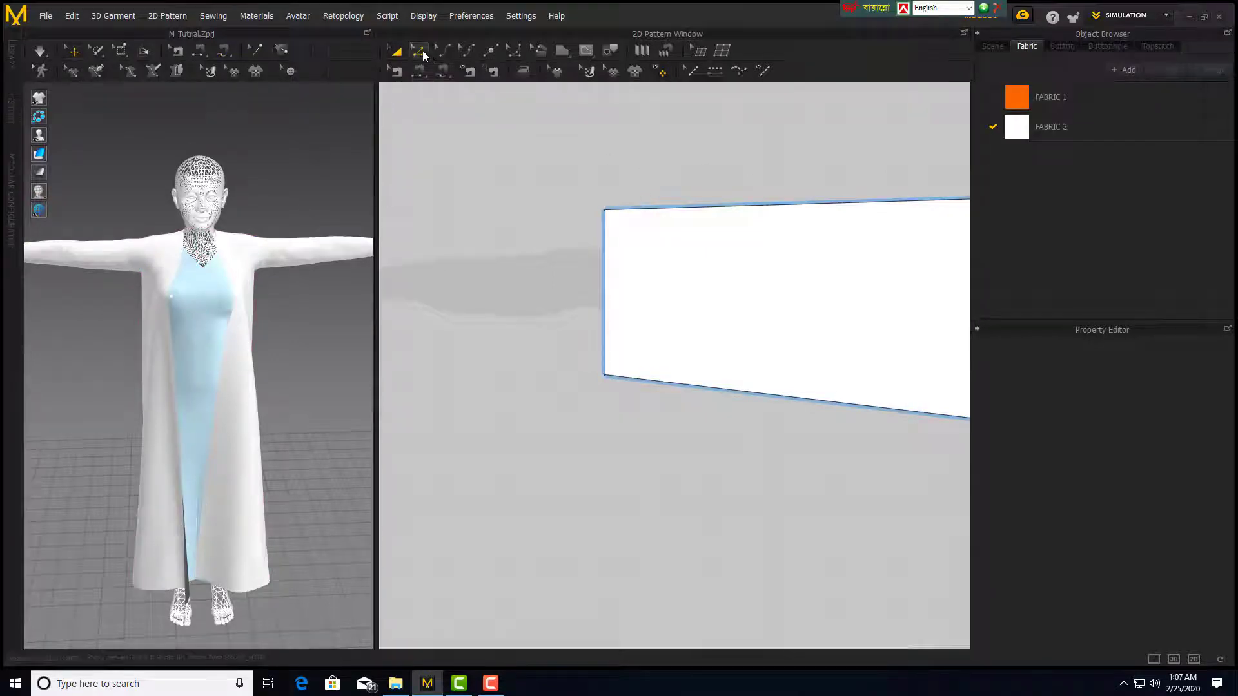
left_click(613, 240)
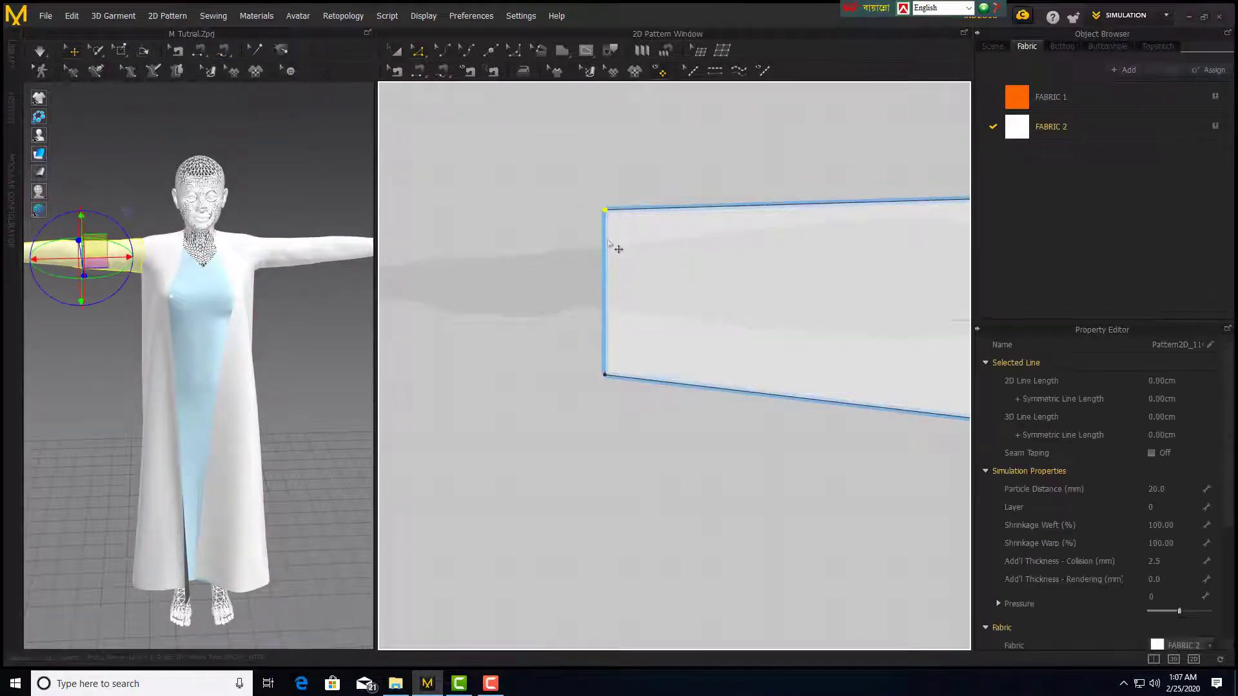
left_click(570, 153)
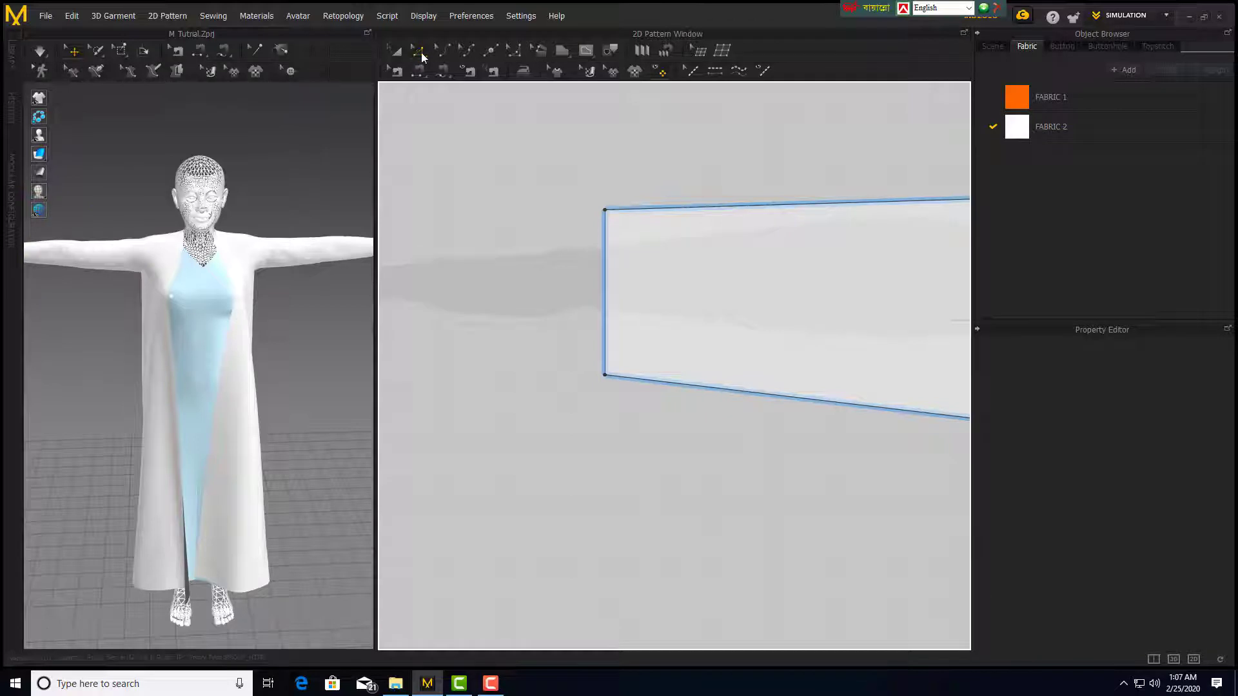
left_click(606, 290)
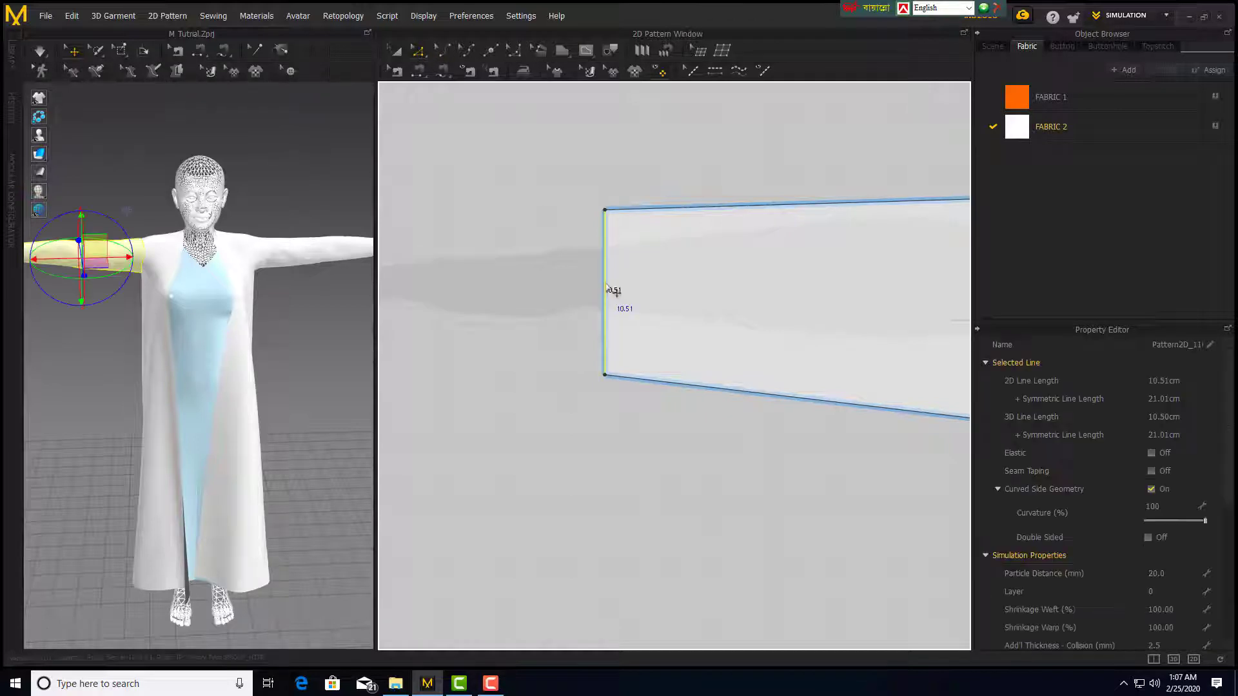
left_click_drag(613, 291, 582, 292)
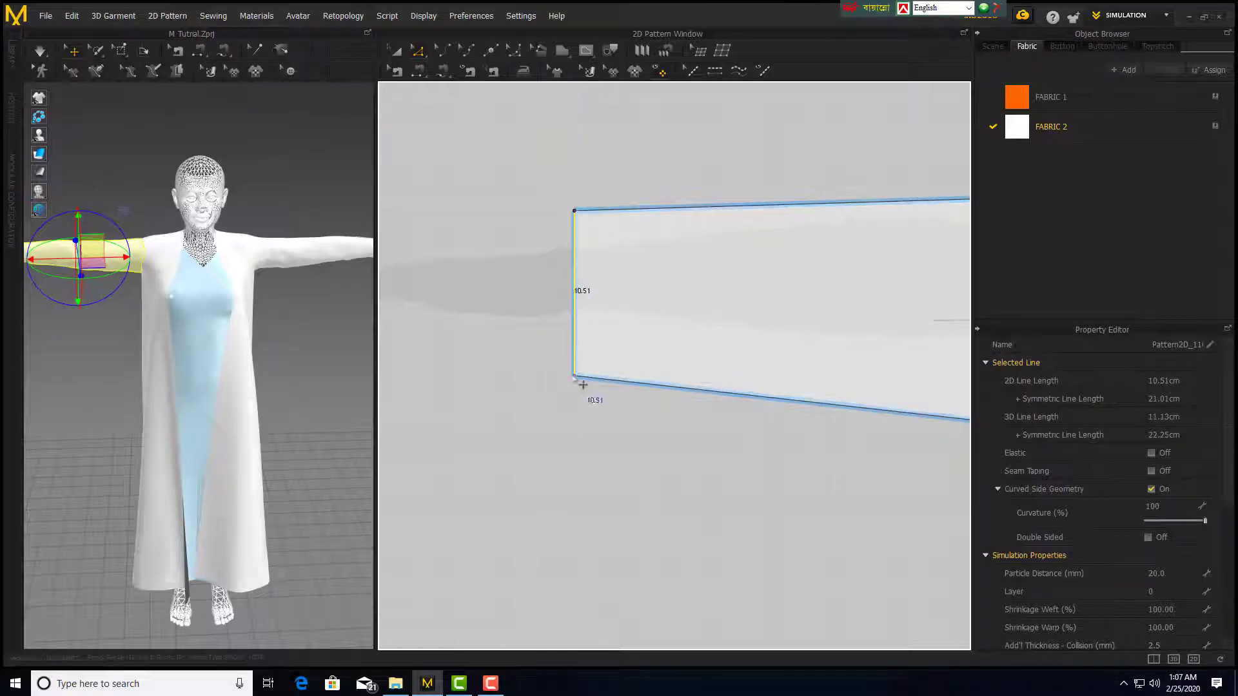
Widen the front sleeve's wrist opening by moving its lower corner point downward into a flare.
left_click(575, 377)
left_click_drag(574, 379, 574, 409)
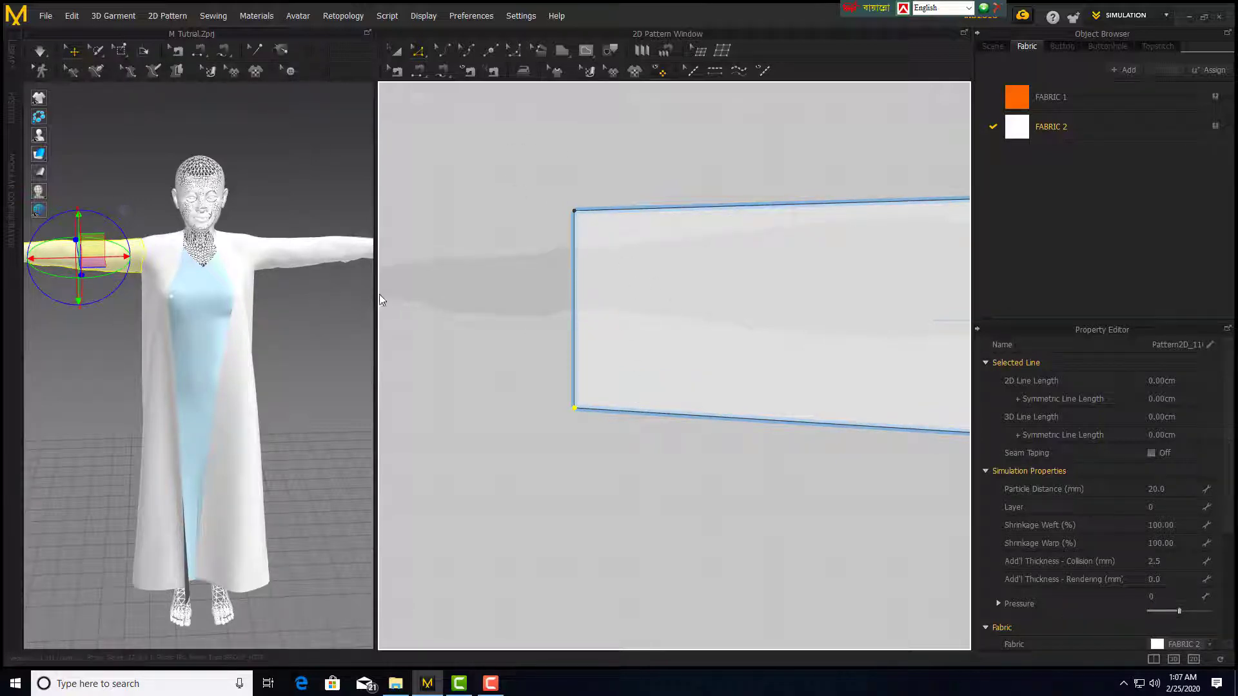
left_click_drag(376, 291, 521, 292)
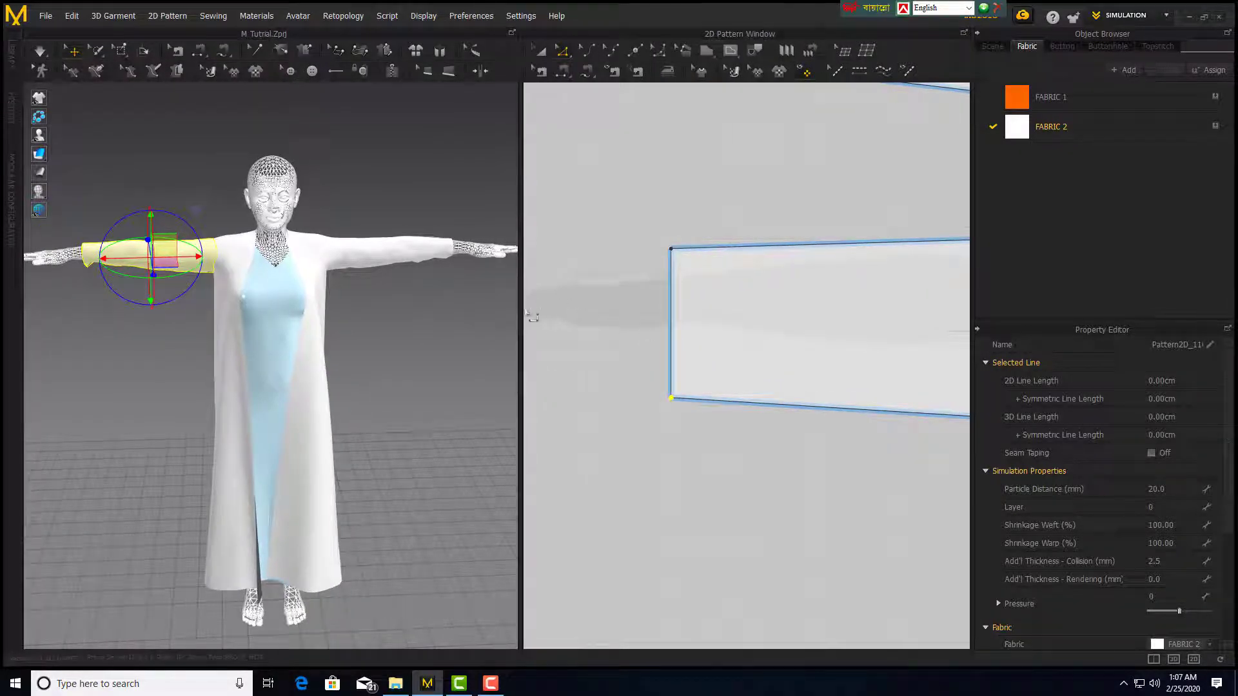
middle_click_drag(620, 321, 662, 332)
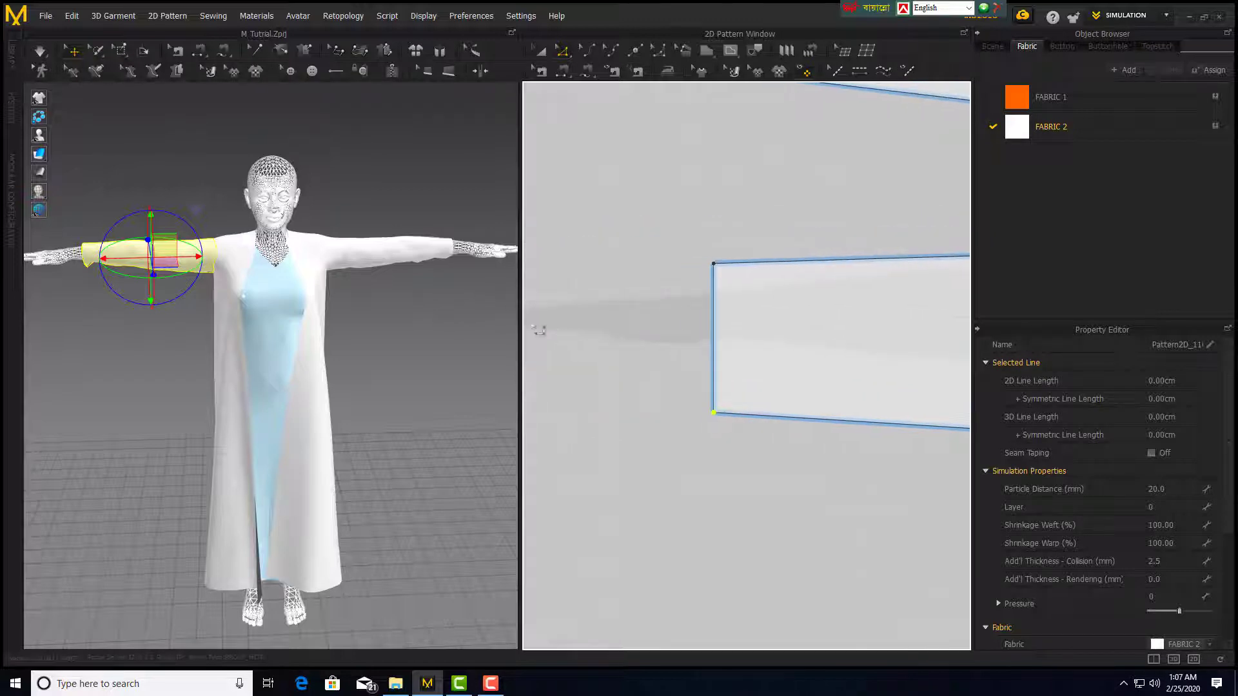
left_click_drag(520, 313, 381, 312)
scroll(541, 307, "down", 4)
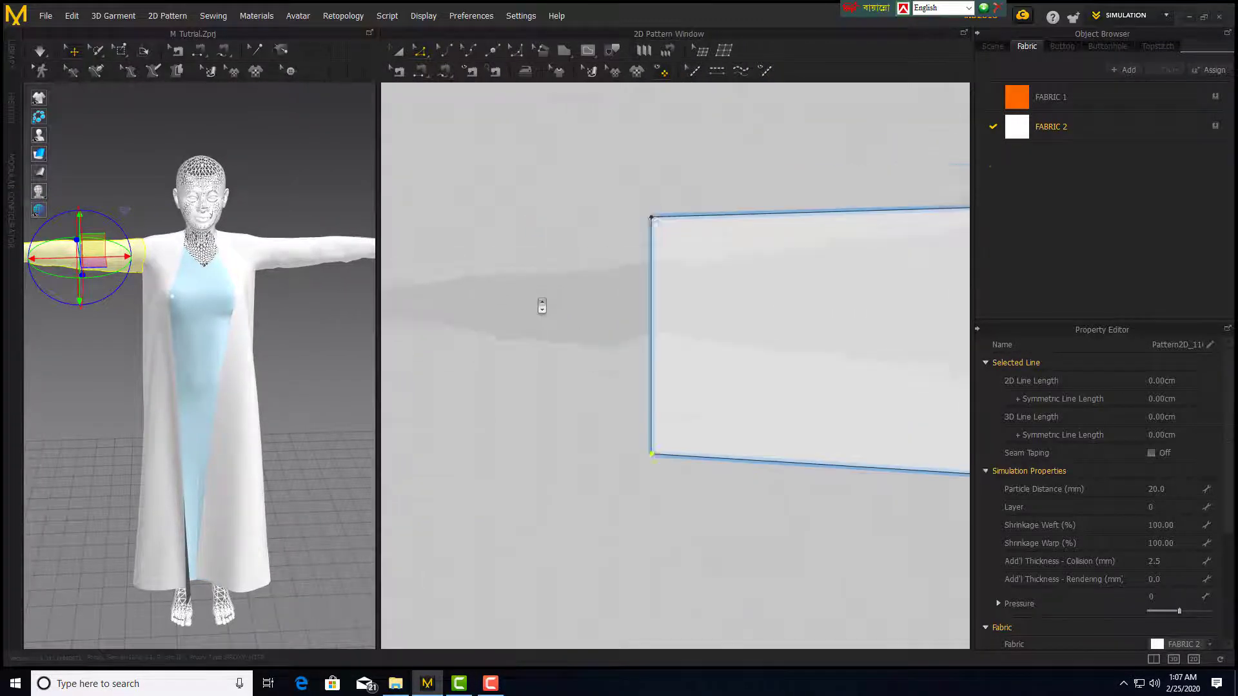
mouse_move(542, 307)
middle_mouse_down()
mouse_move(442, 303)
mouse_move(535, 307)
mouse_move(501, 291)
mouse_move(543, 294)
middle_mouse_up()
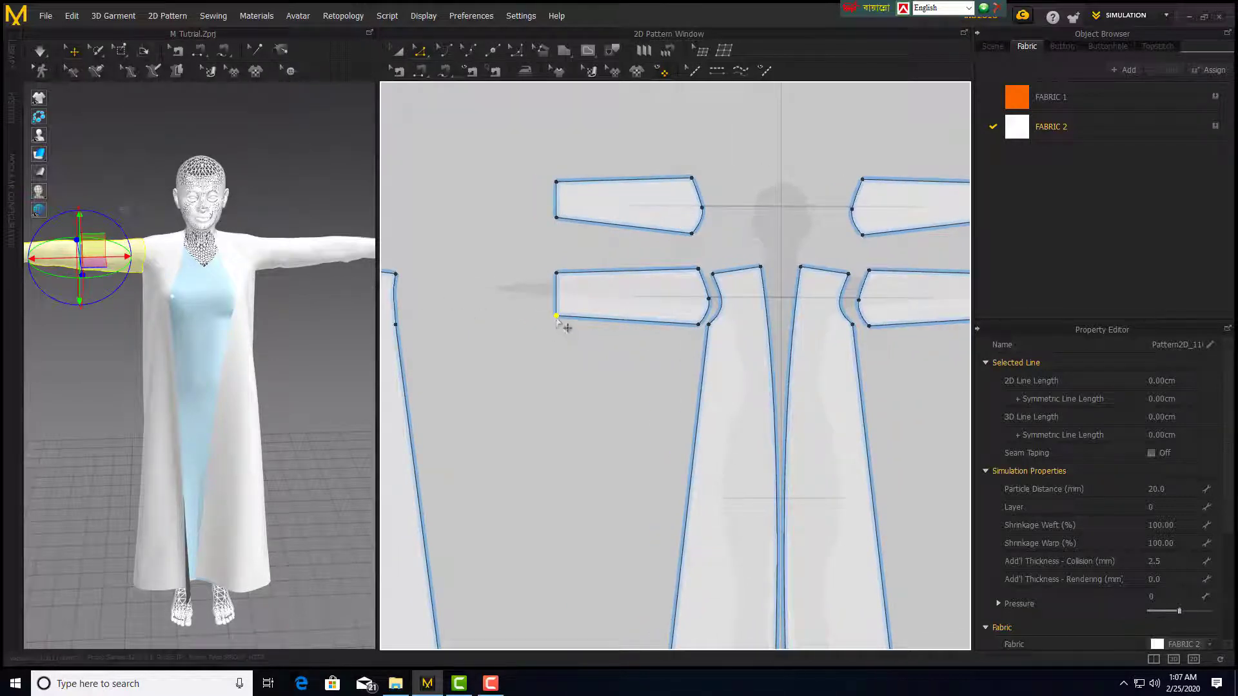
left_click_drag(557, 319, 560, 352)
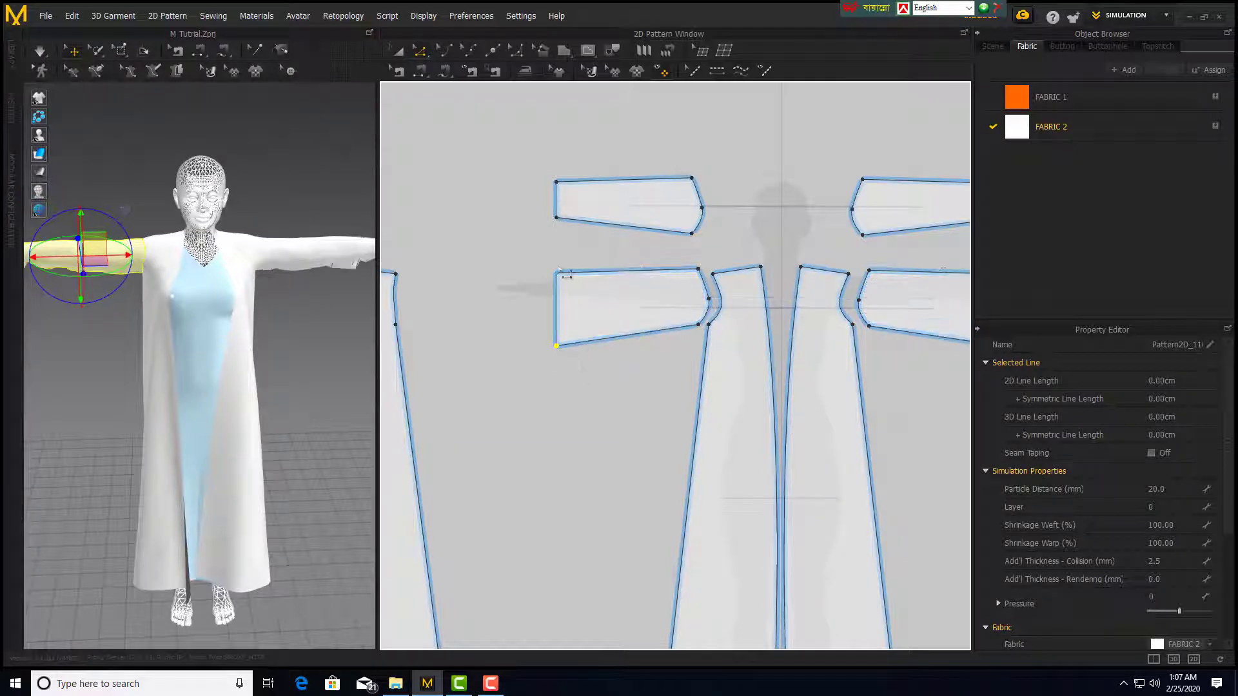
Widen the back sleeve's wrist edge to about 18.3 cm by moving its lower corner down, and shift the edge slightly outward.
left_click(557, 219)
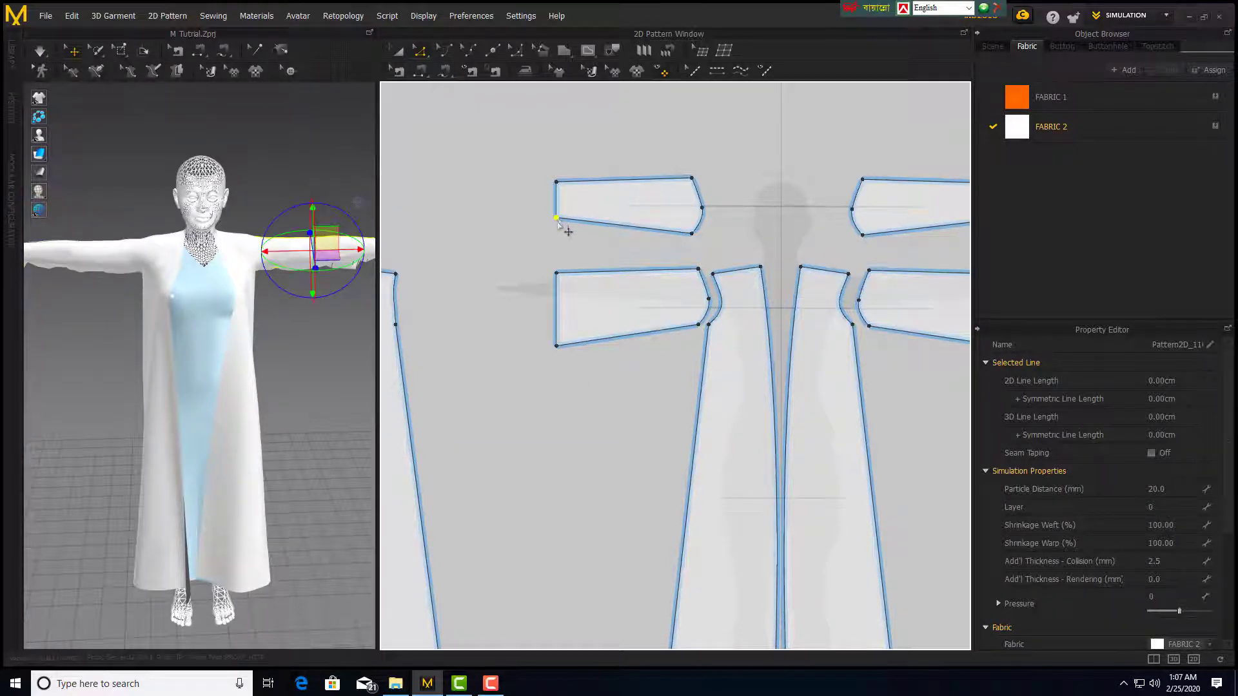
mouse_move(557, 220)
left_mouse_down()
mouse_move(558, 247)
mouse_move(560, 222)
left_mouse_up()
left_click(565, 220)
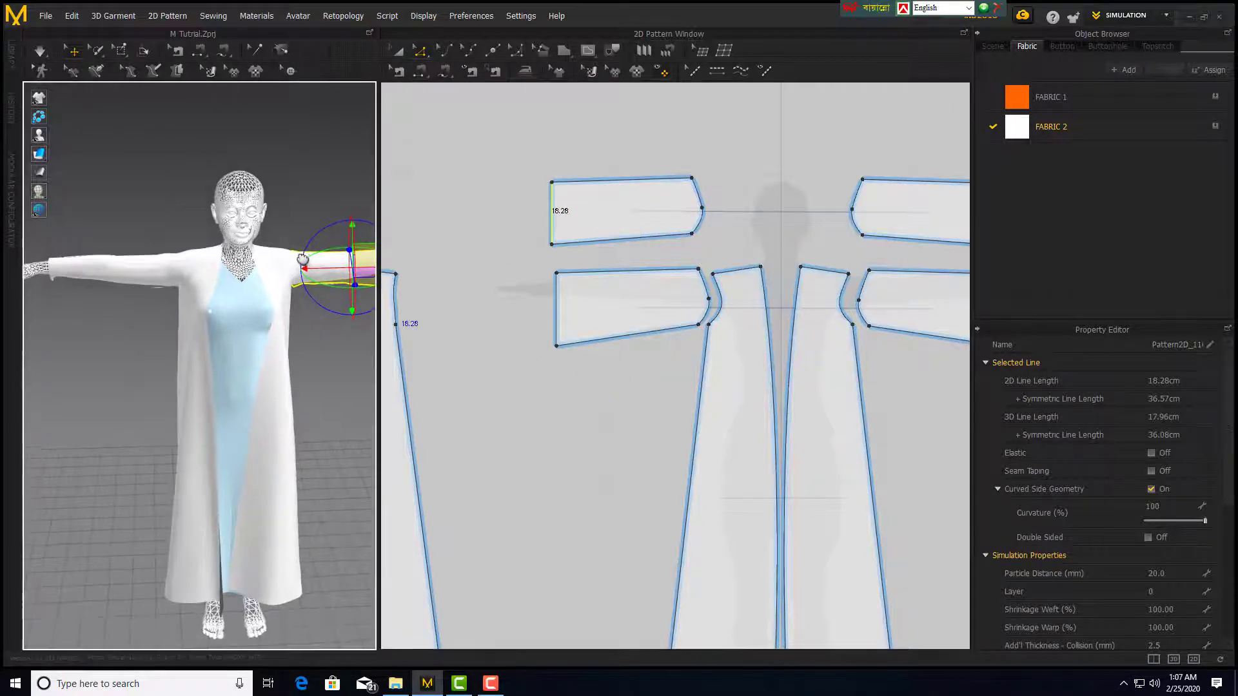
left_click_drag(378, 299, 643, 328)
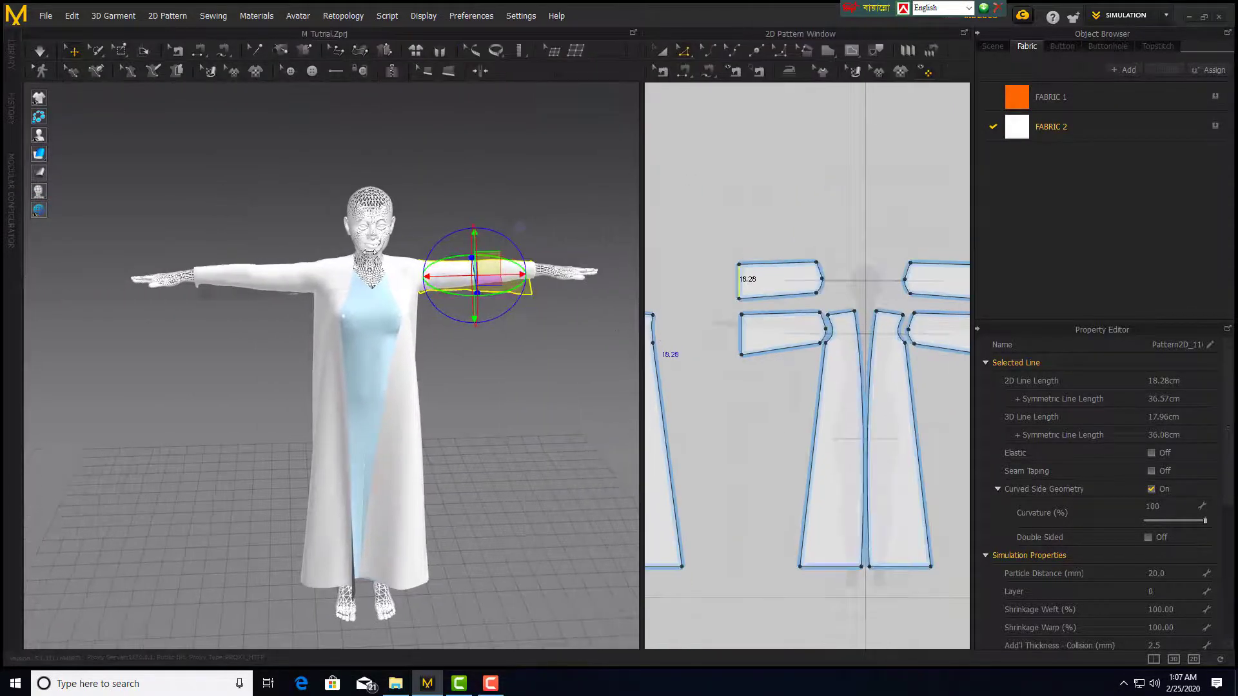
Start the simulation to drape the reshaped sleeves, and tug both of them on the avatar so they settle.
left_click(40, 57)
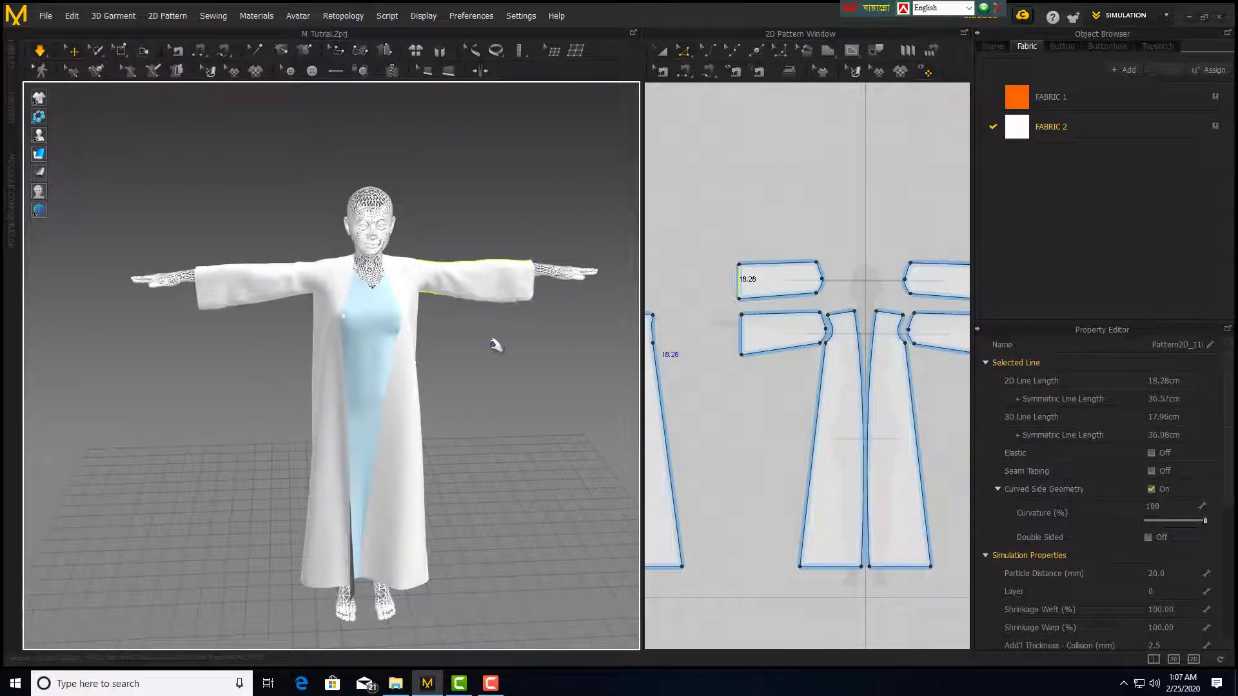
scroll(527, 342, "up", 4)
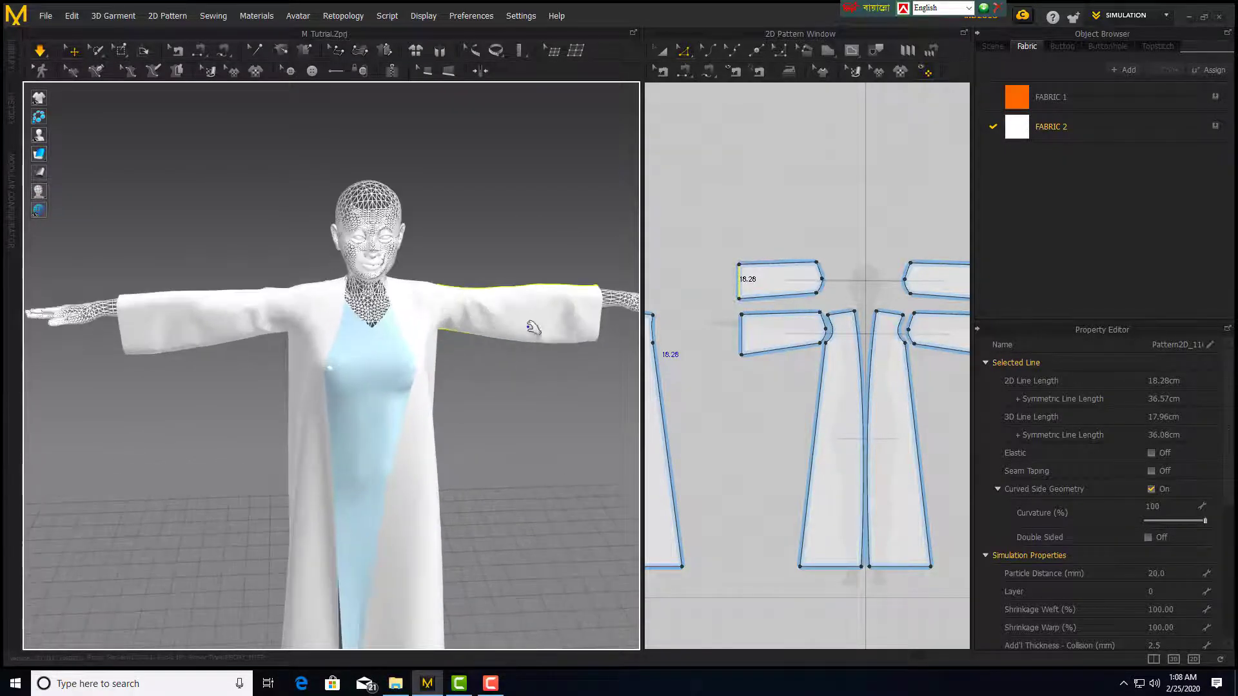
left_click(590, 315)
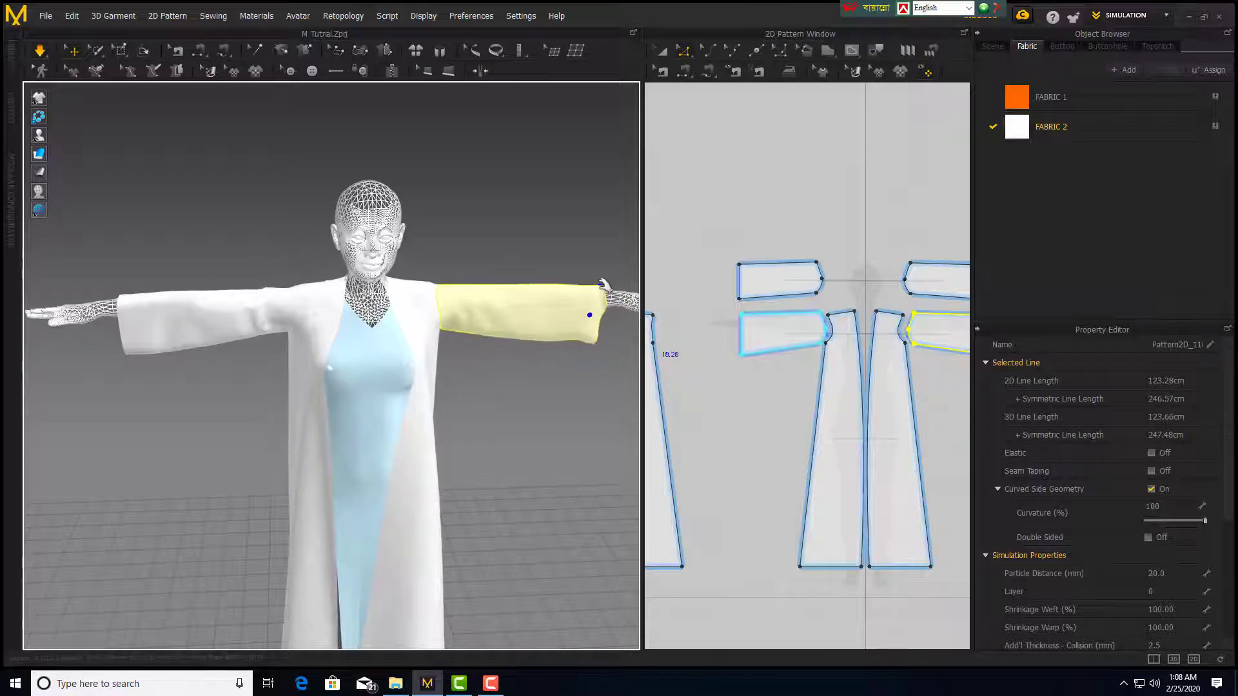
left_click(138, 323)
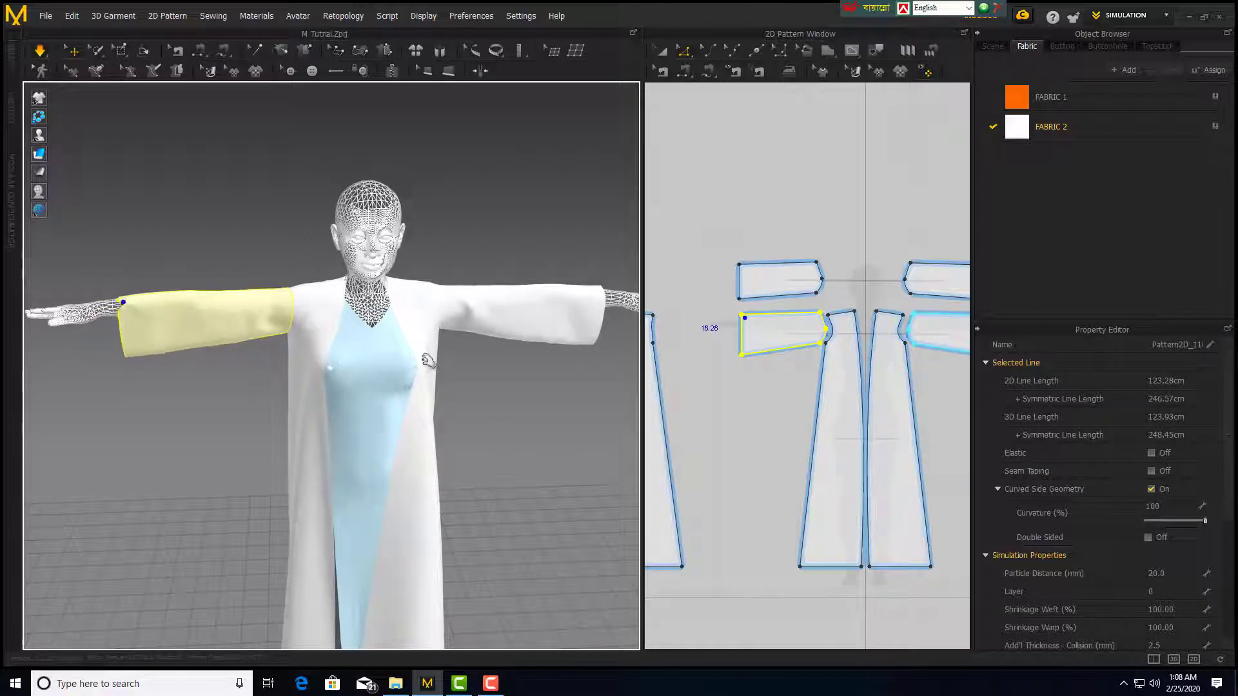
scroll(497, 268, "down", 3)
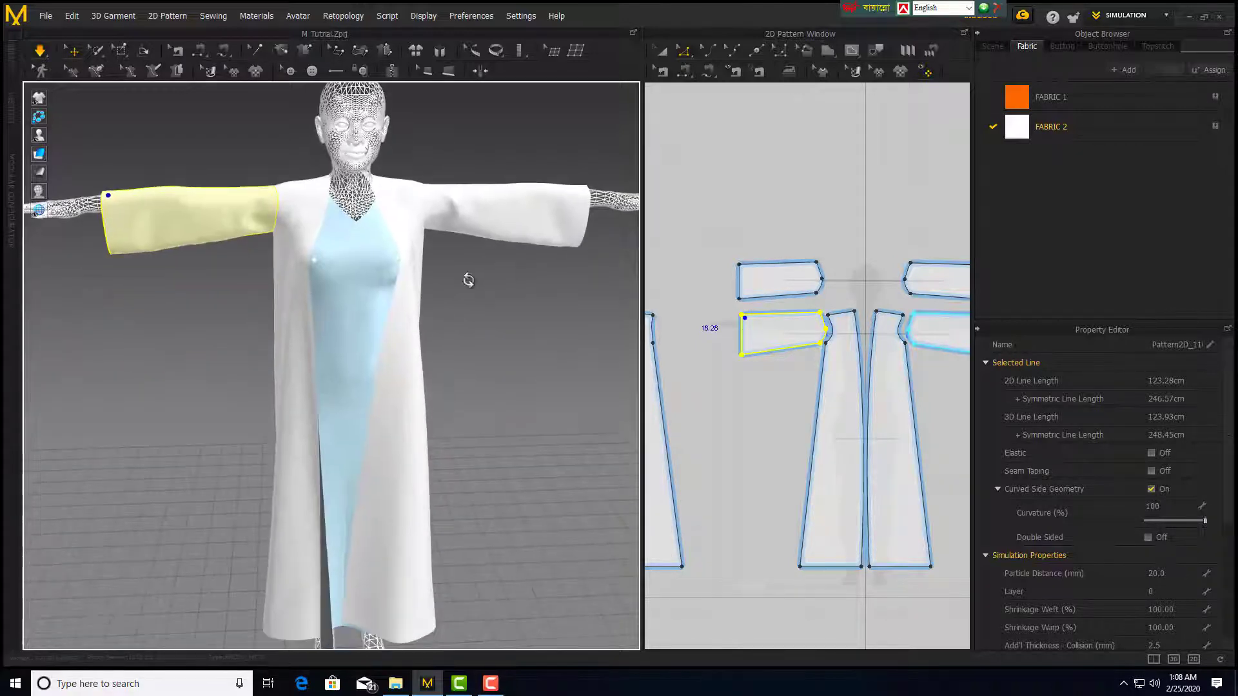
Pull the coat's two front panels on the avatar while simulating to adjust how they fall over the dress.
right_click_drag(464, 279, 495, 271)
right_click_drag(498, 329, 333, 305)
left_click_drag(358, 298, 226, 323)
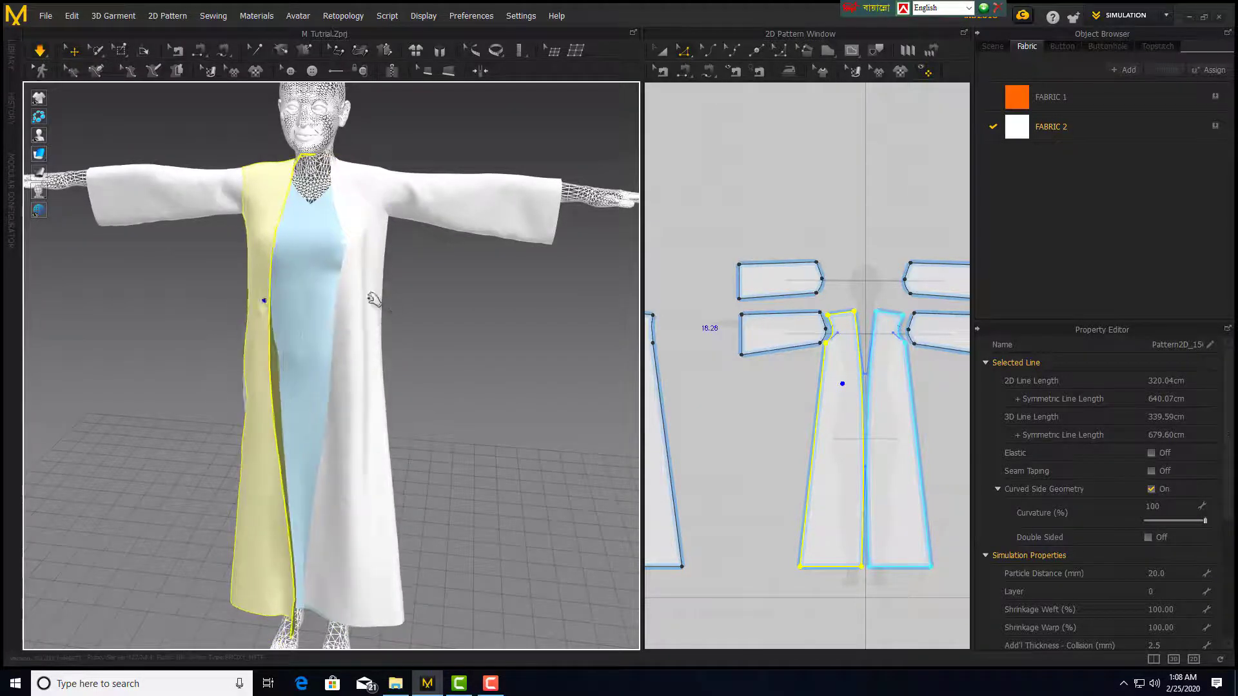
left_click_drag(338, 280, 340, 234)
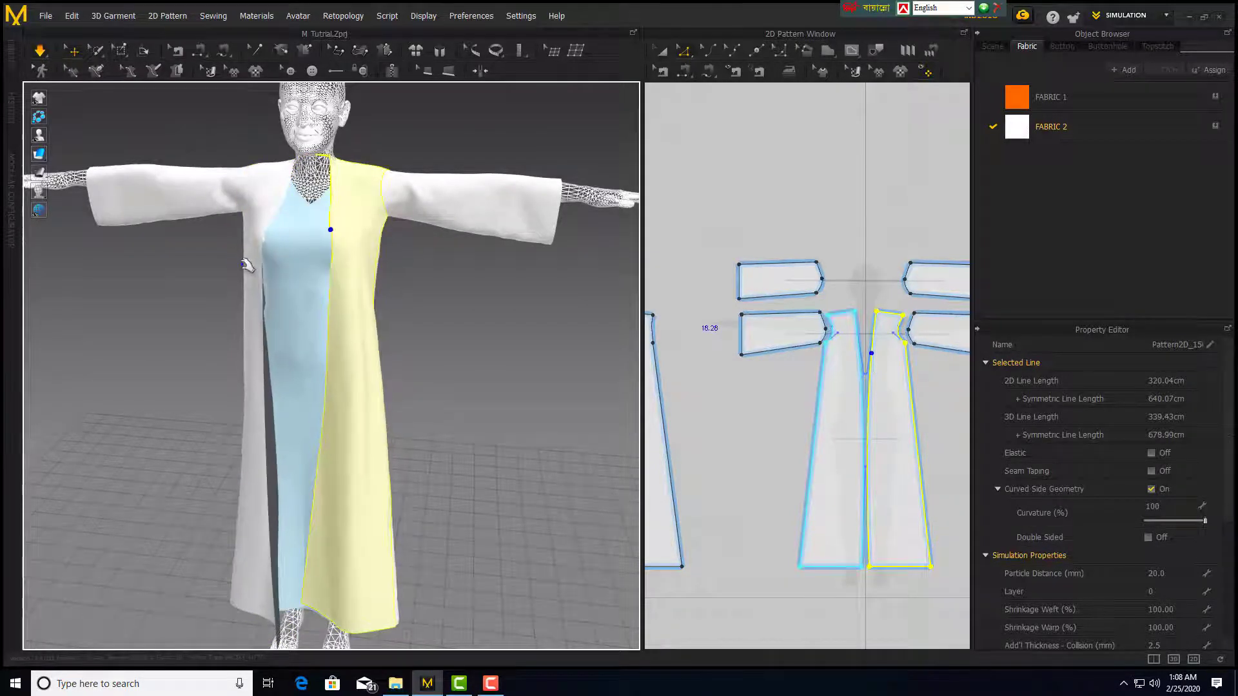
left_click(271, 261)
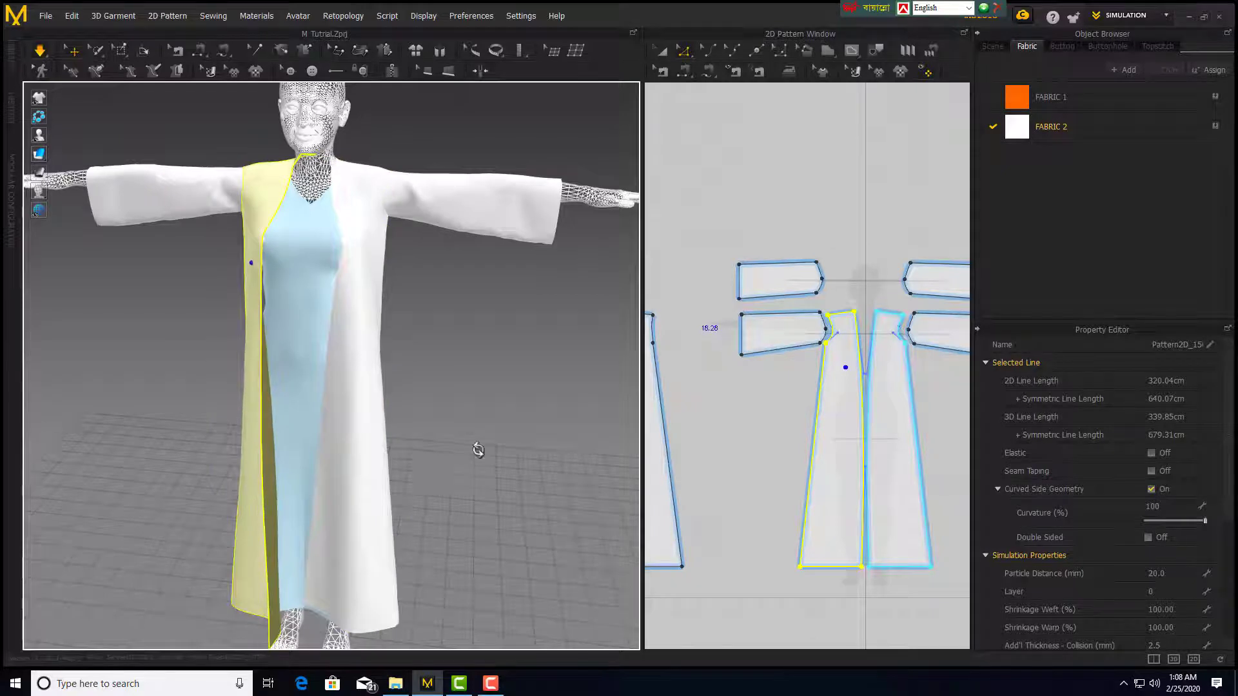
Examine the draped coat from the side and front, stop the simulation, and clear the panel selection.
right_click_drag(478, 450, 542, 323)
scroll(544, 299, "up", 5)
middle_click_drag(544, 298, 531, 403)
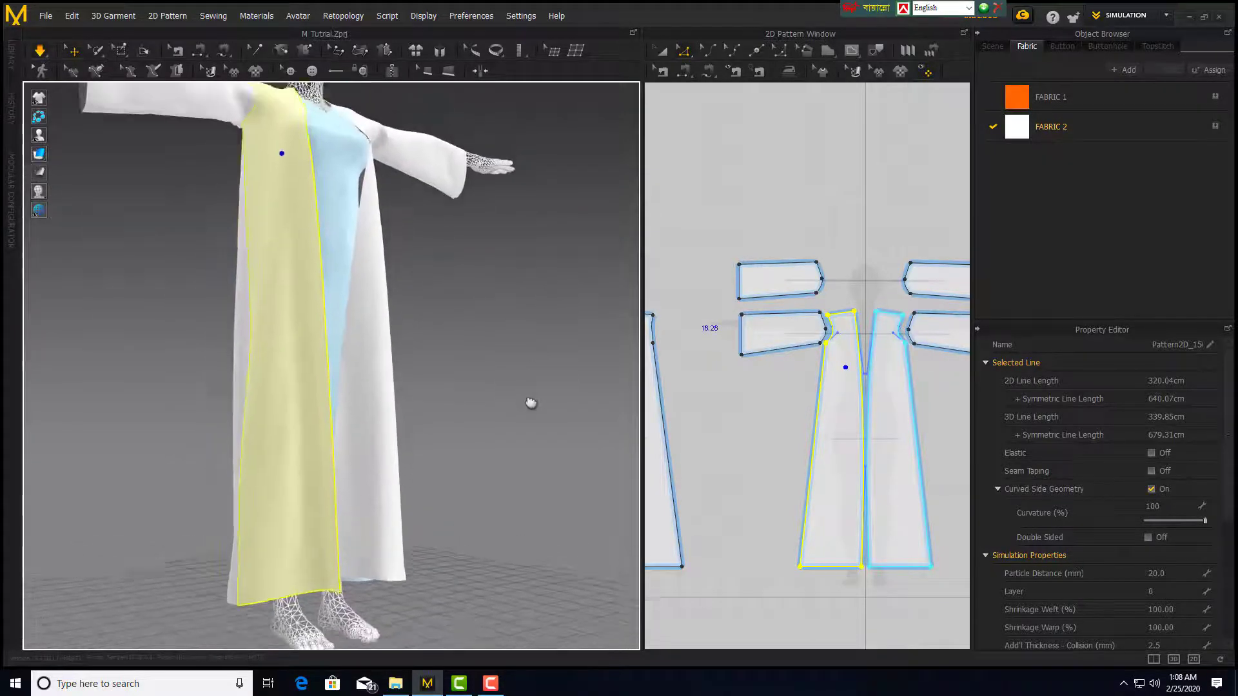
key("2")
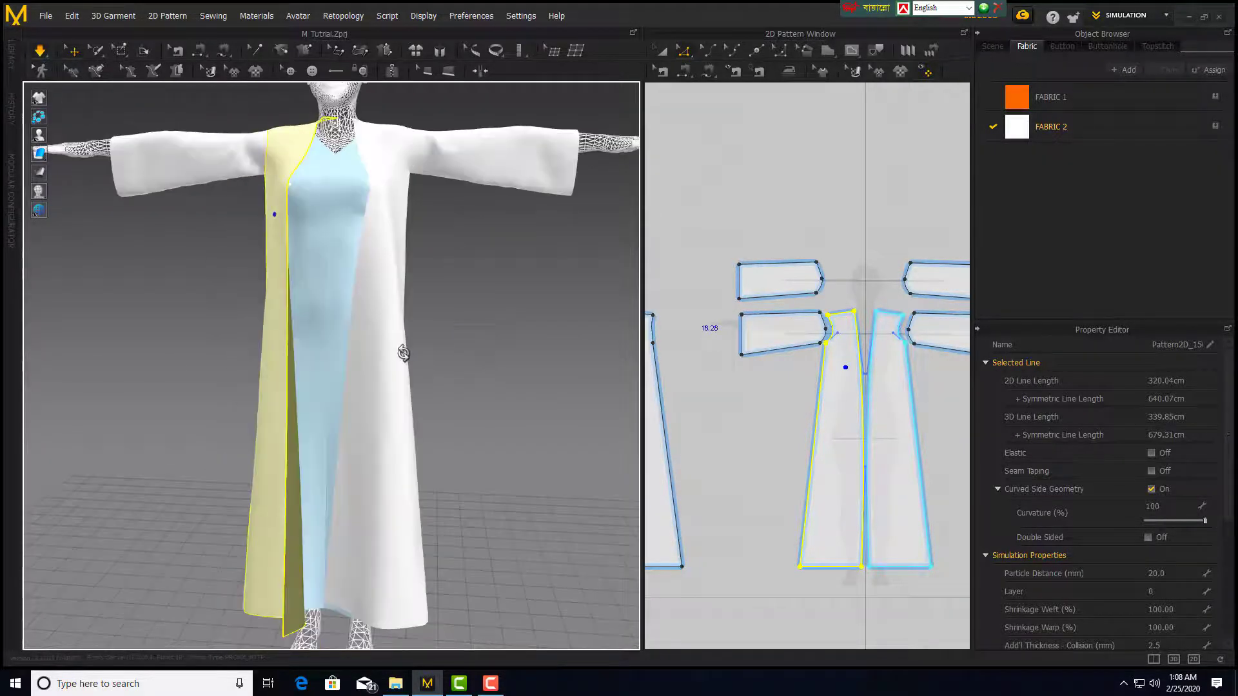
middle_click_drag(514, 324, 513, 390)
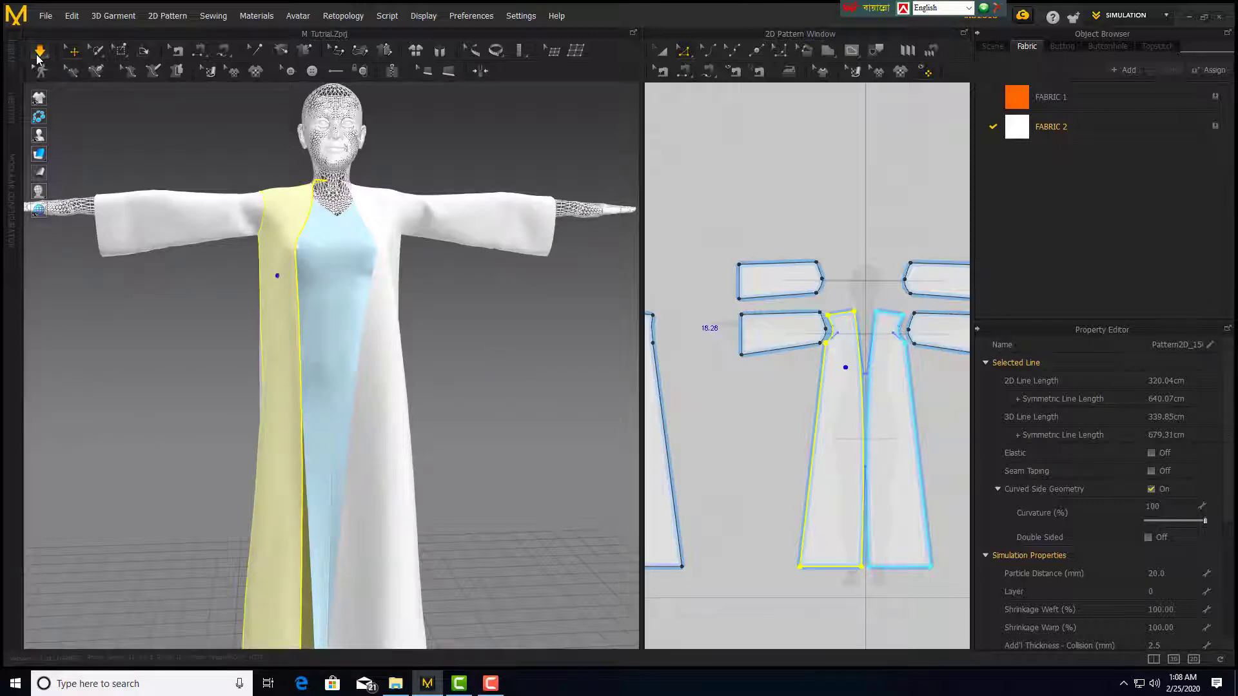
middle_click_drag(520, 351, 340, 336)
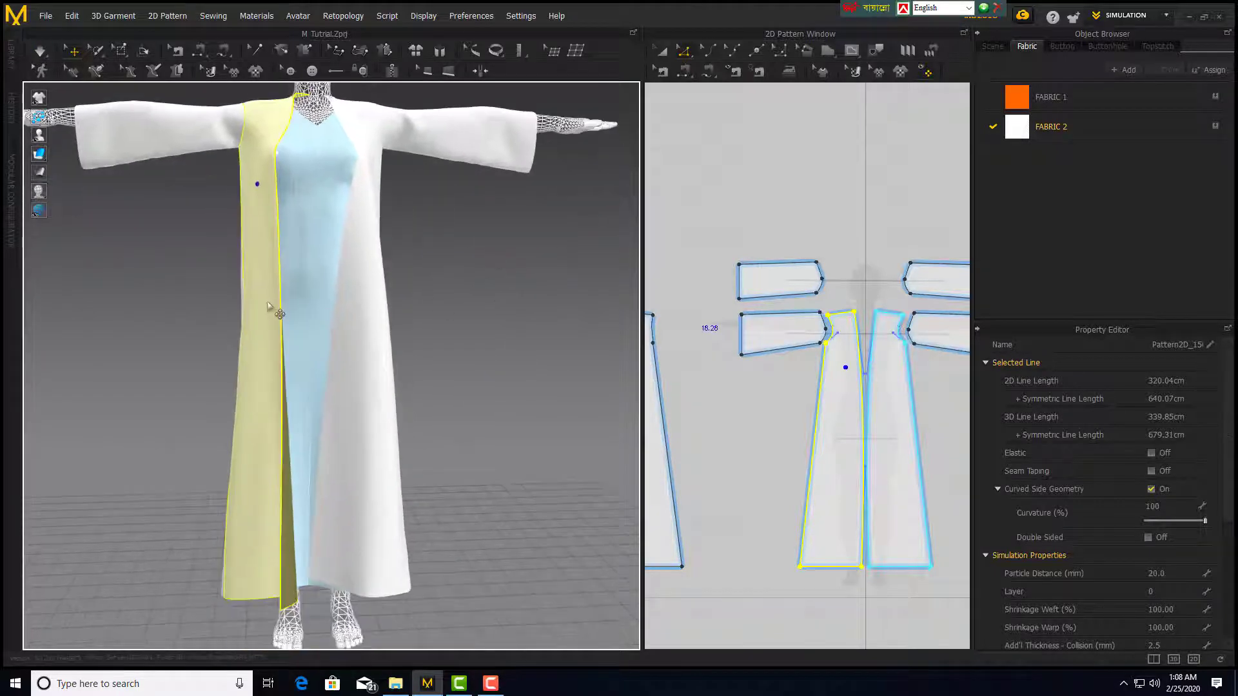
left_click(542, 296)
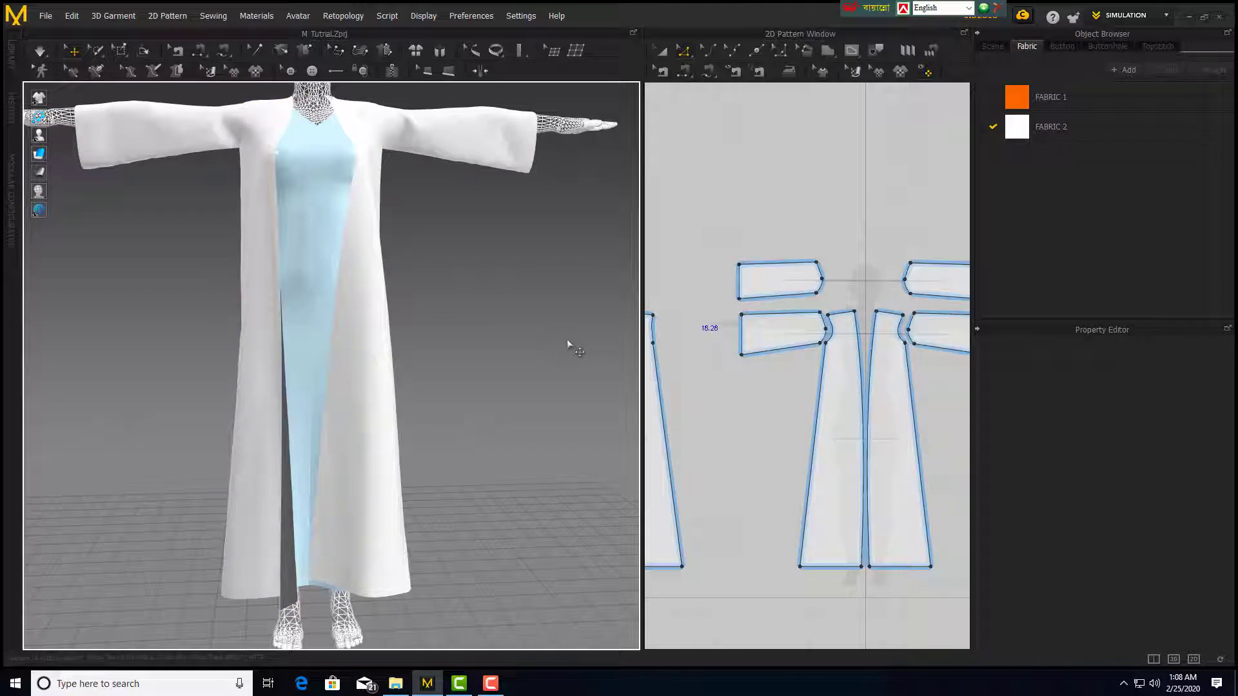
middle_click_drag(553, 355, 477, 407)
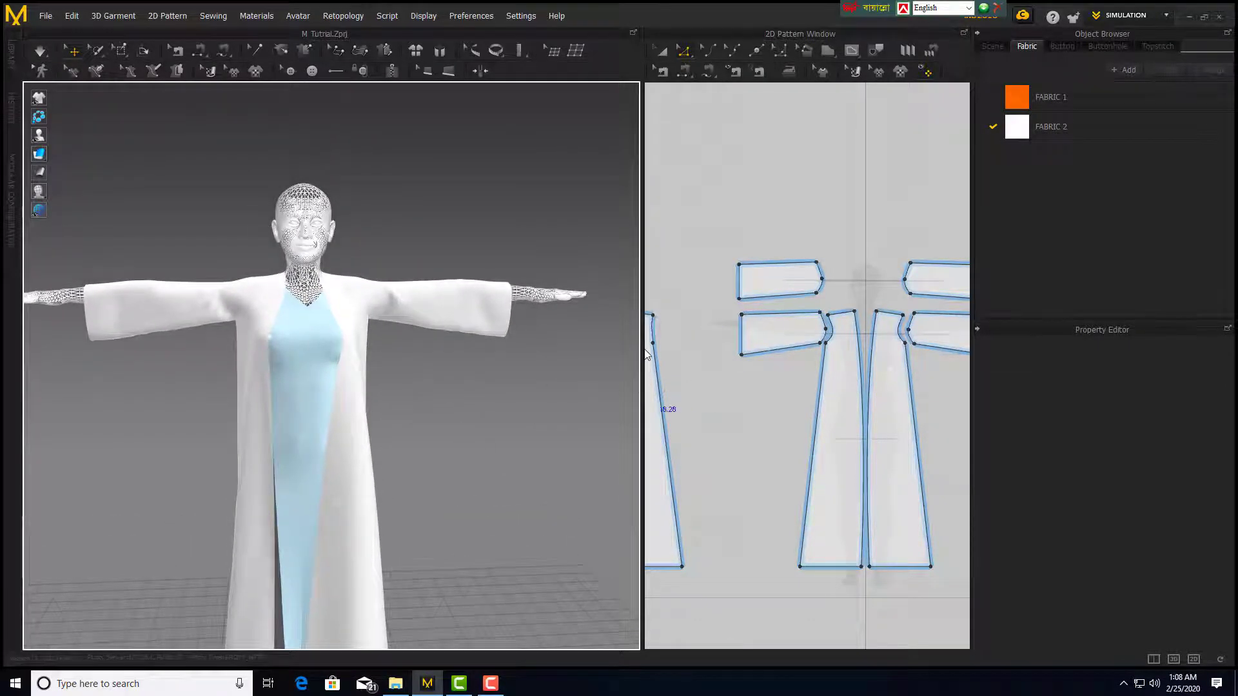
Simulate the coat again, pull both front panels into an open drape over the dress, and stop the simulation.
left_click_drag(640, 348, 503, 350)
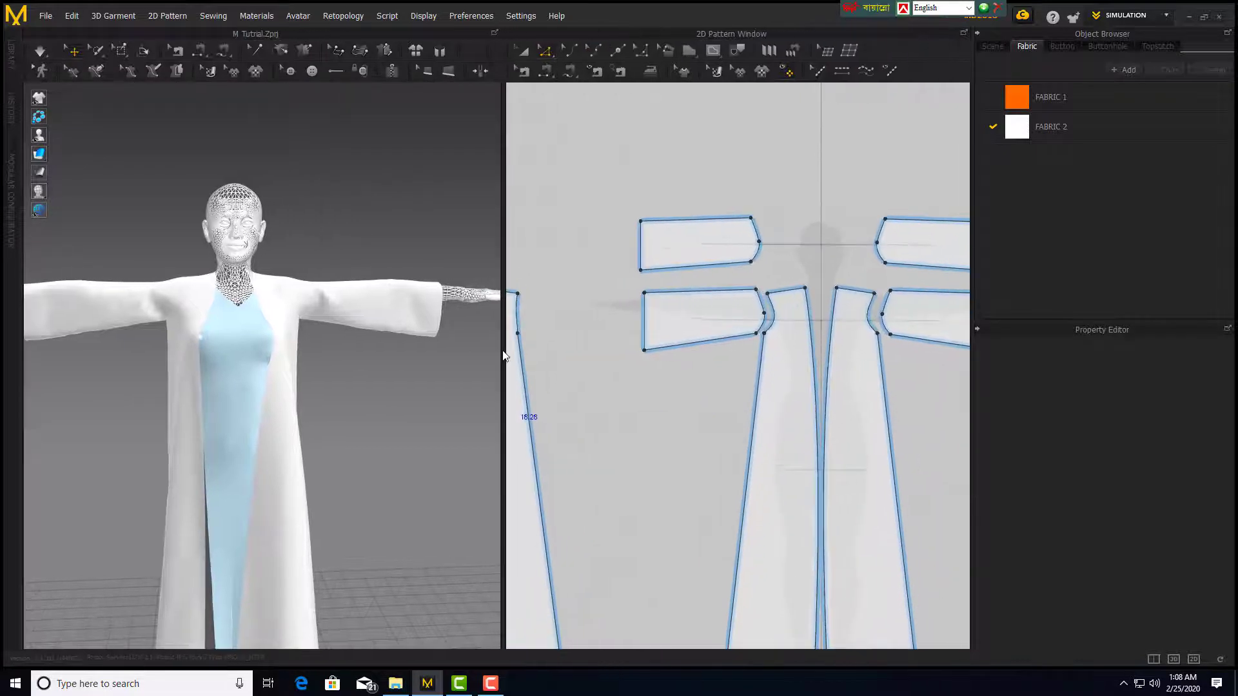
middle_click_drag(703, 390, 807, 296)
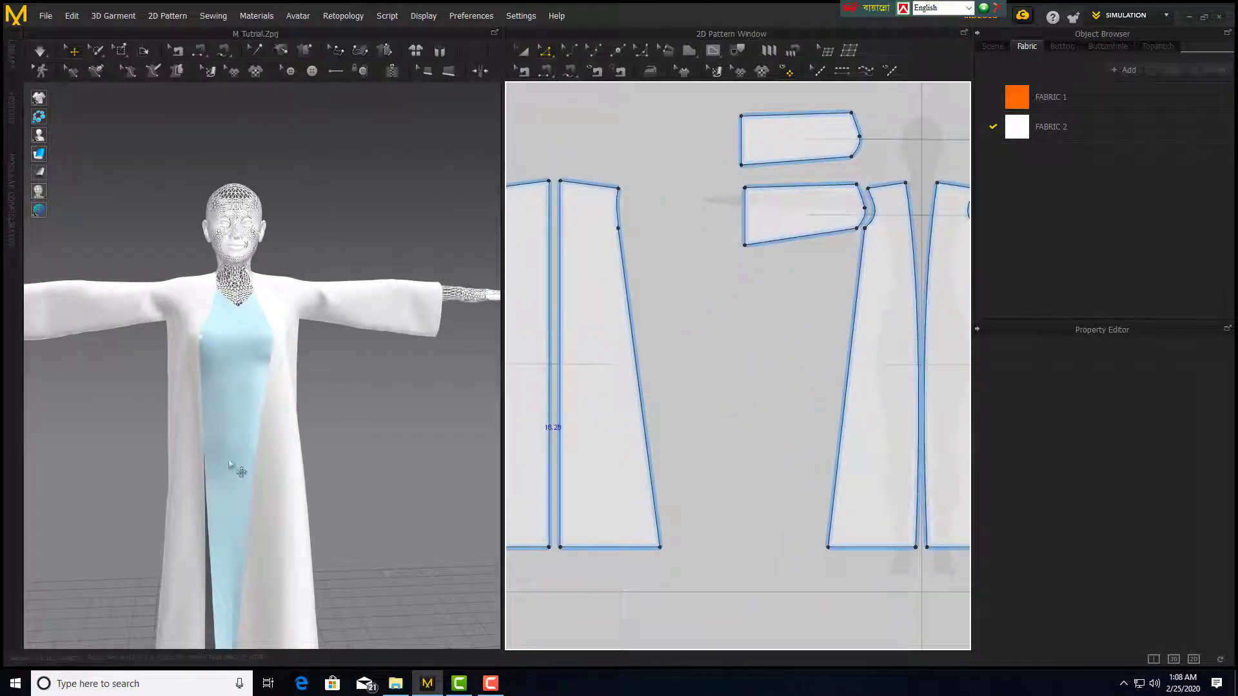
right_click_drag(373, 389, 385, 434)
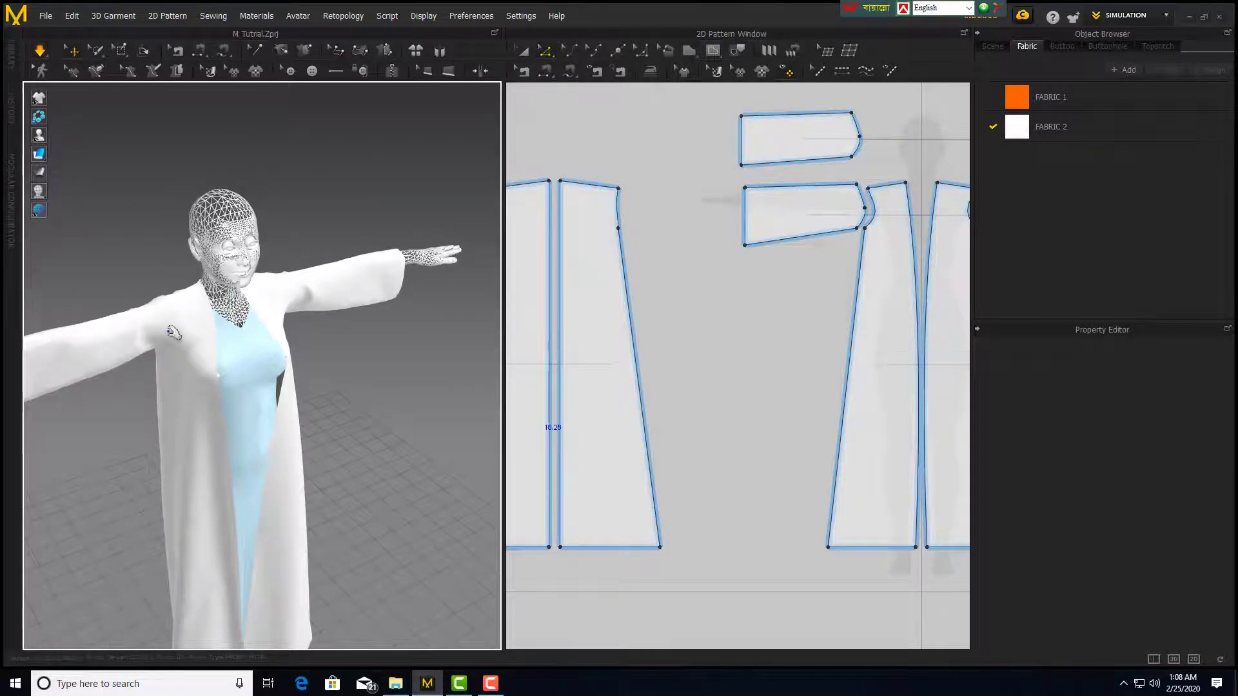
left_click_drag(216, 476, 290, 380)
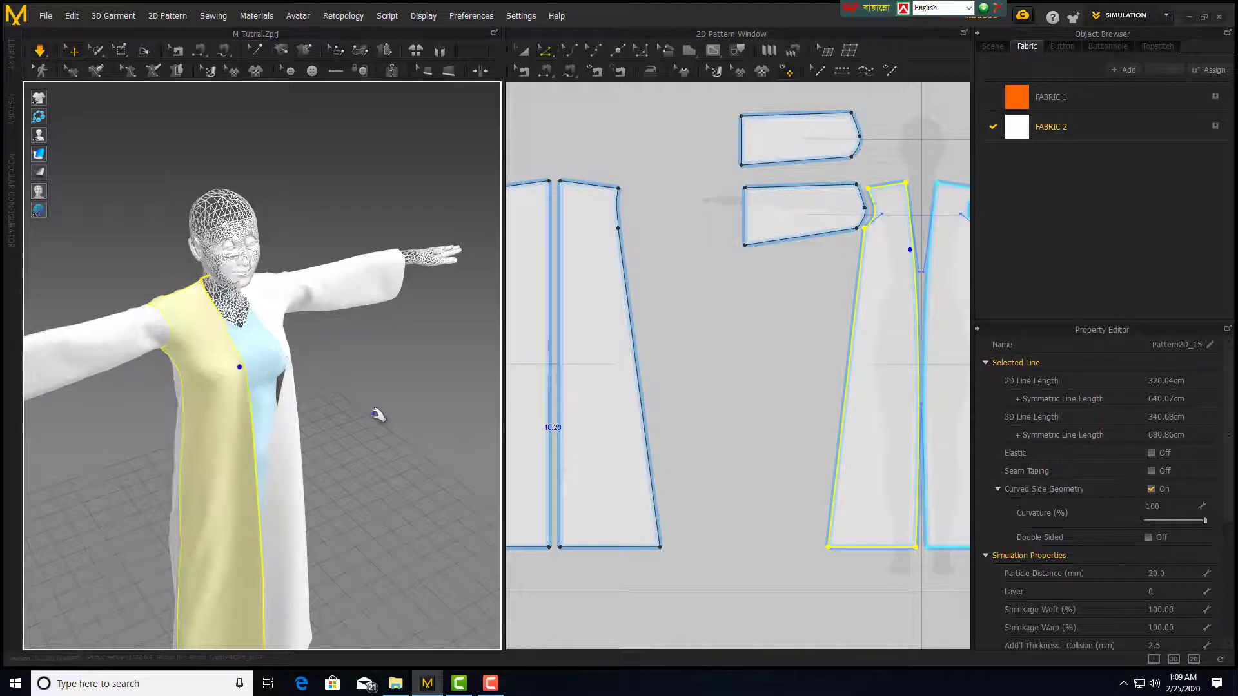
right_click_drag(379, 415, 323, 428)
left_click(297, 401)
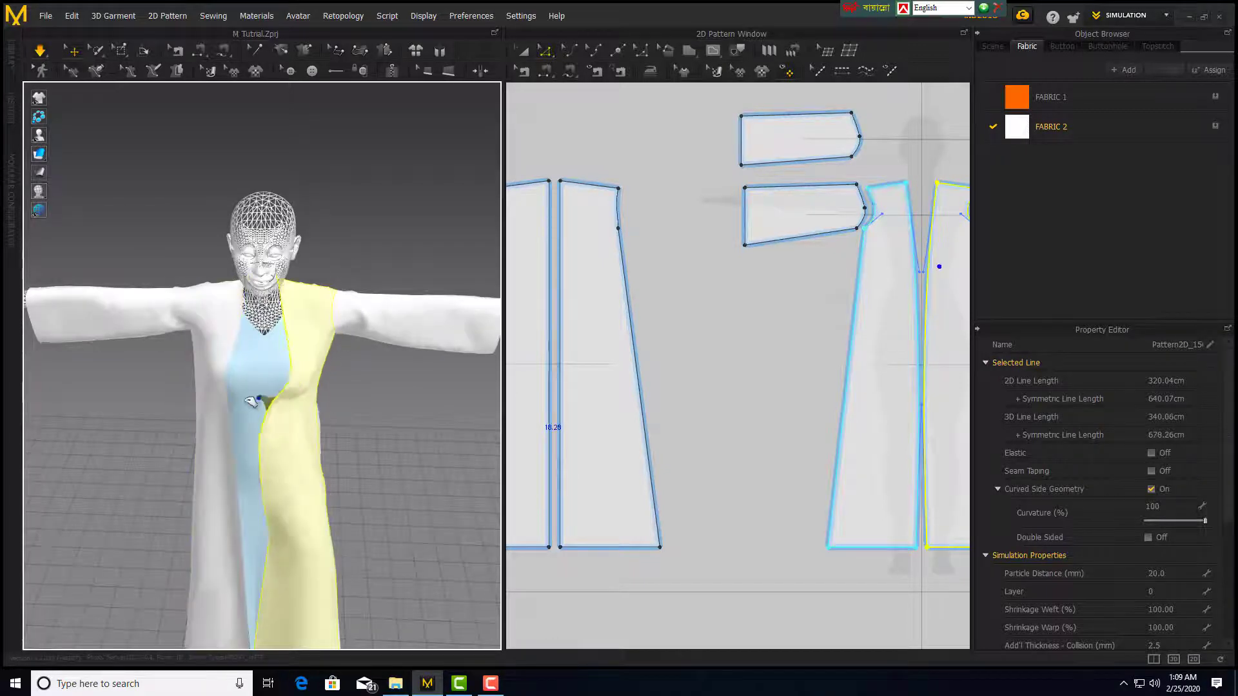
left_click(231, 446)
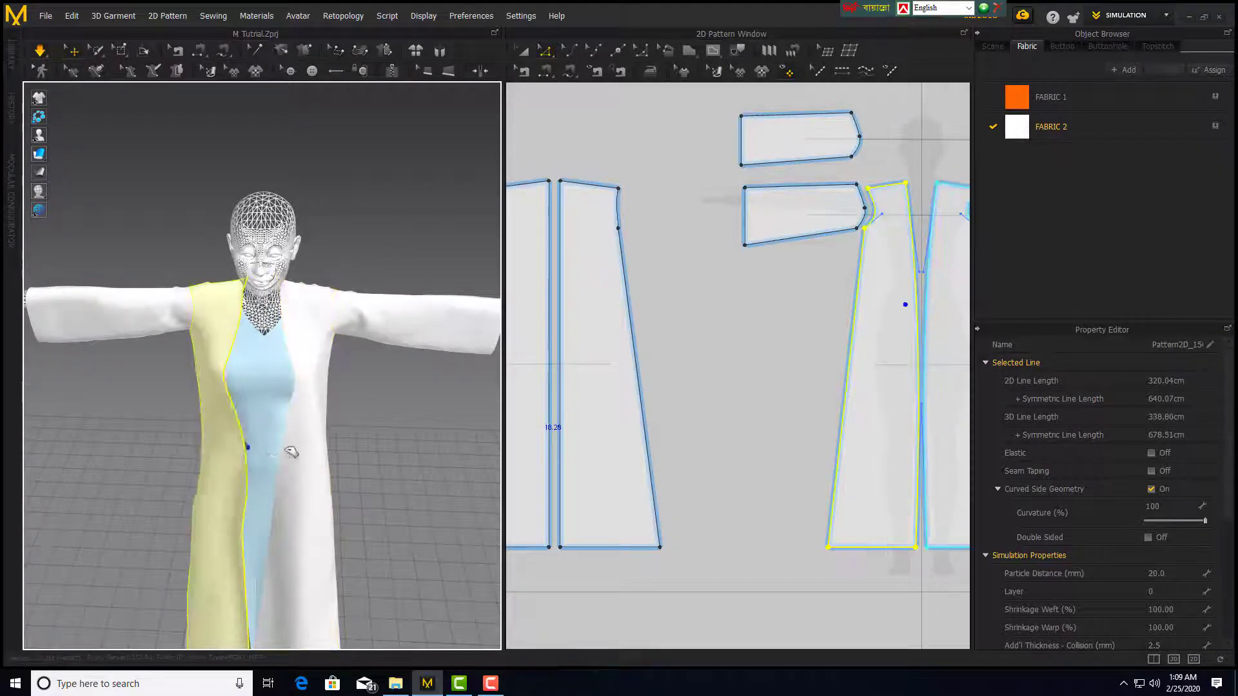
left_click(292, 488)
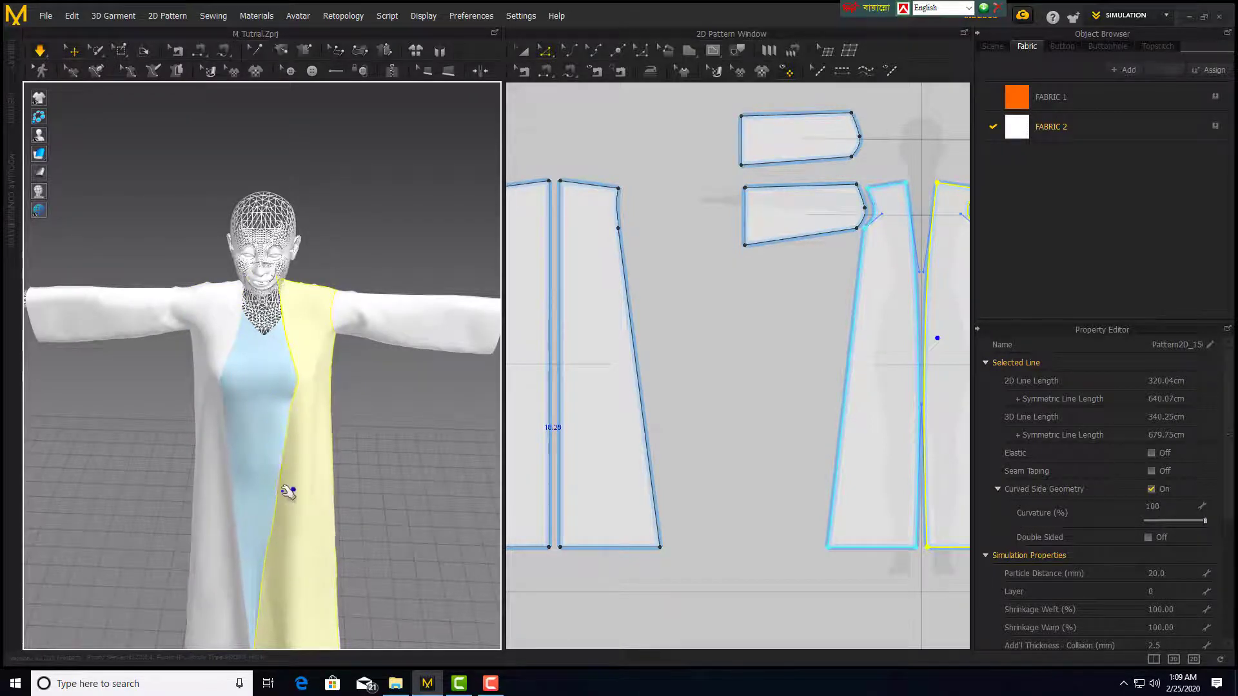
left_click(38, 56)
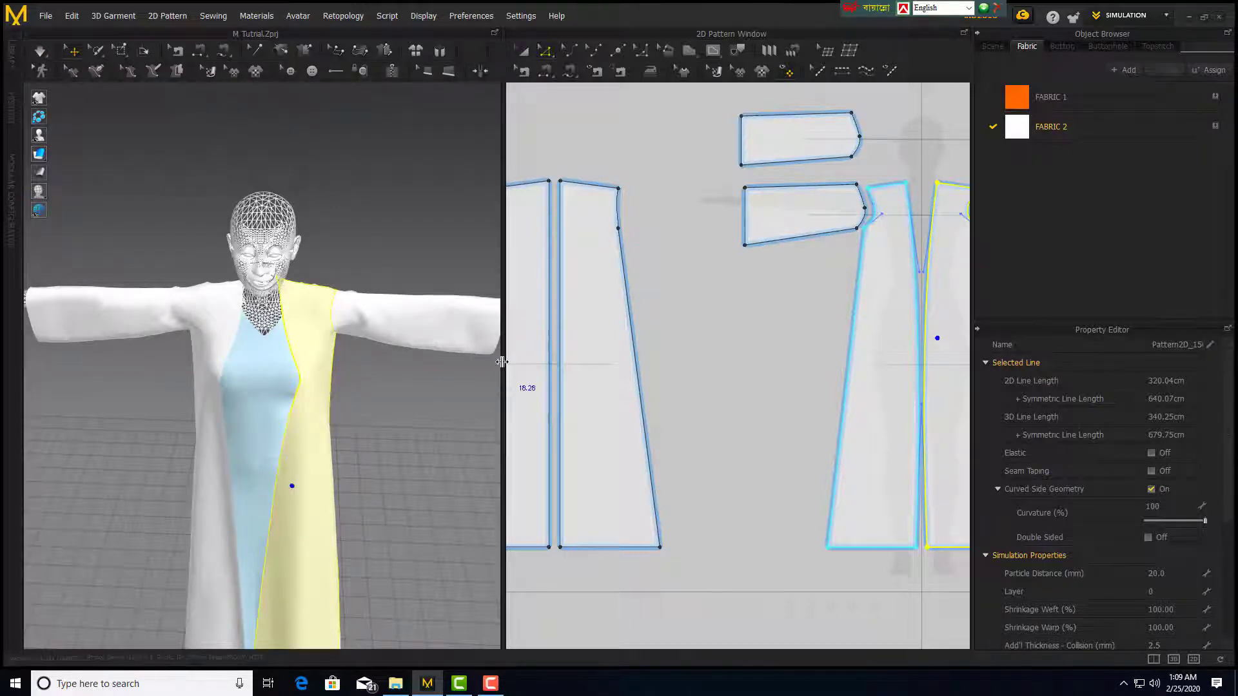
Widen the 2D Pattern Window further, switch to Transform Pattern, and clear the selection.
left_click_drag(502, 362, 410, 364)
scroll(590, 390, "up", 2)
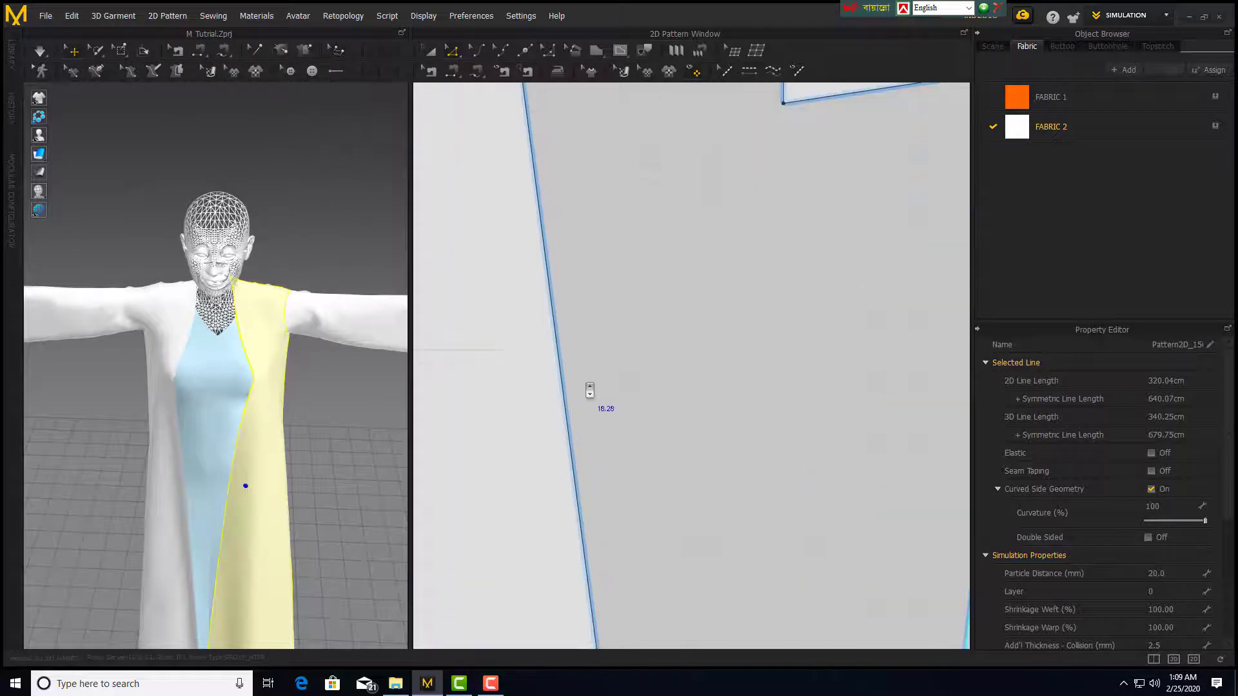
scroll(590, 390, "down", 6)
scroll(592, 391, "up", 2)
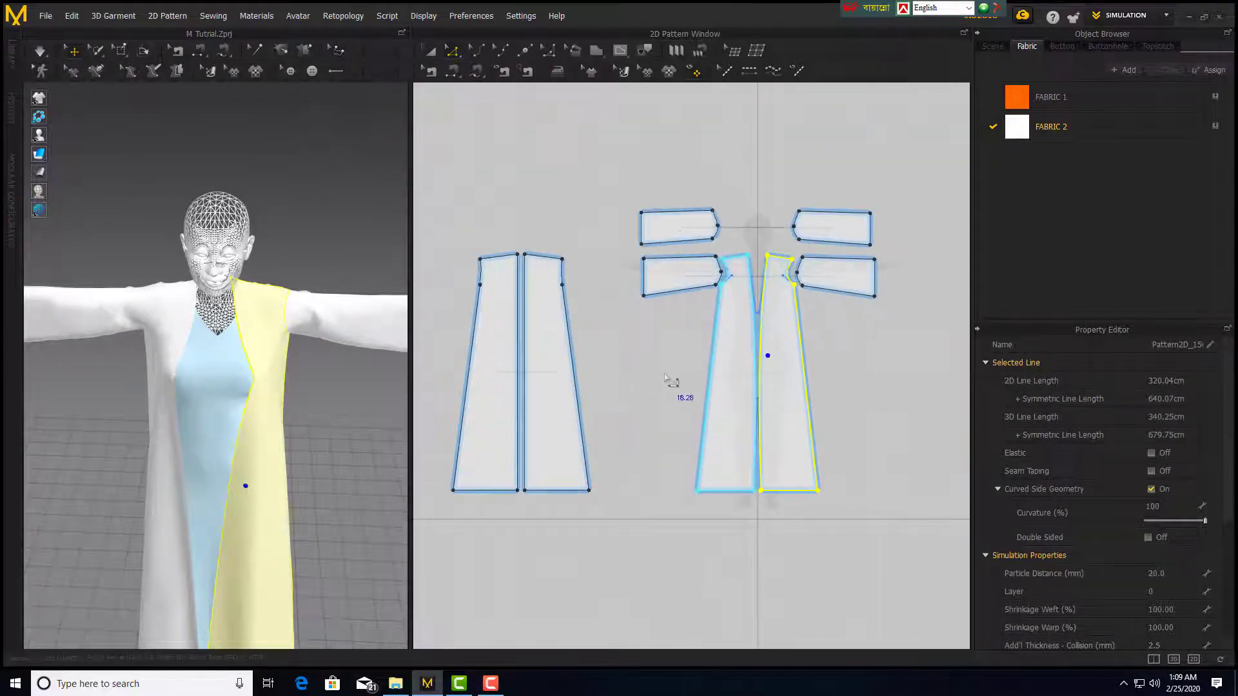
key("a")
left_click(850, 364)
Move the coat's front panels and all four sleeve pieces as a group toward the orange dress pieces.
right_click_drag(849, 364, 757, 395)
scroll(707, 407, "up", 4)
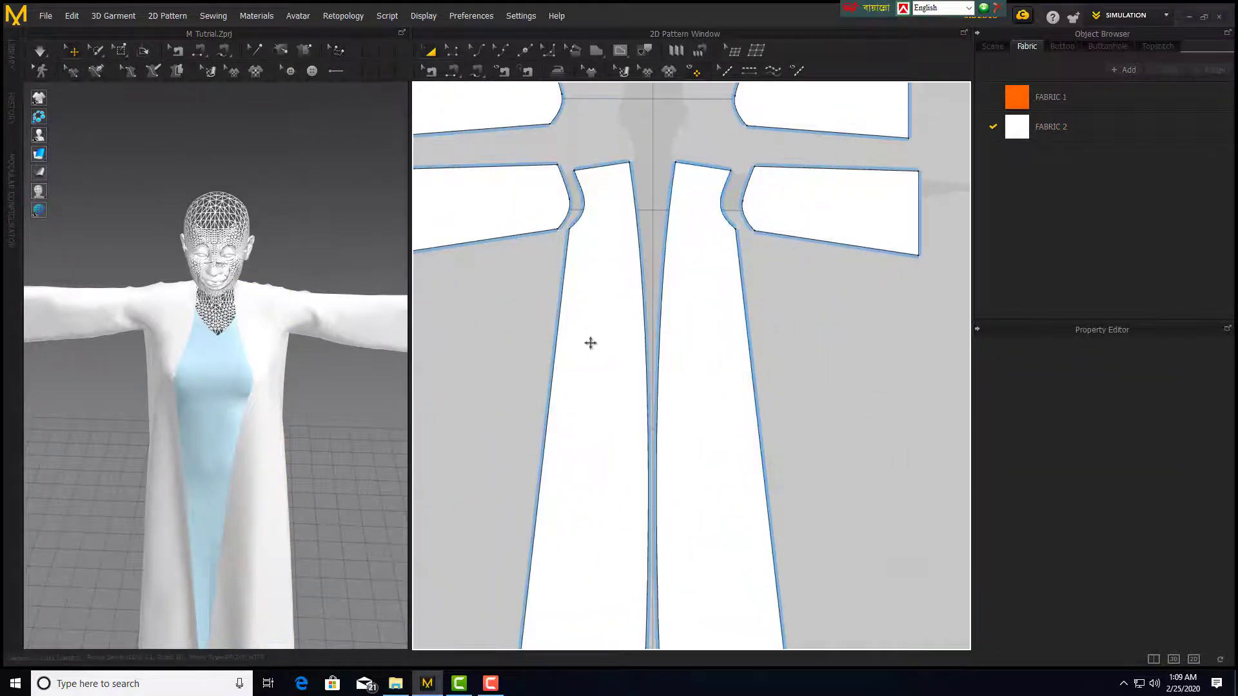
scroll(760, 351, "up", 2)
scroll(761, 355, "down", 4)
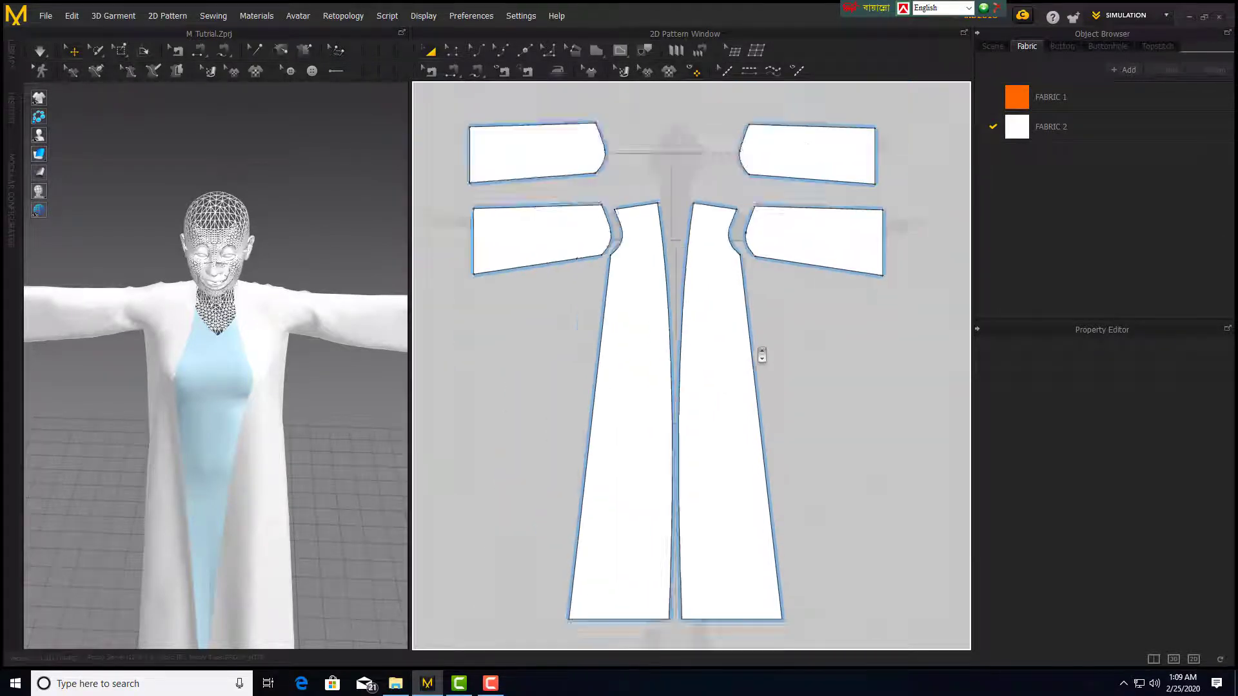
scroll(762, 355, "down", 4)
right_click_drag(761, 355, 678, 342)
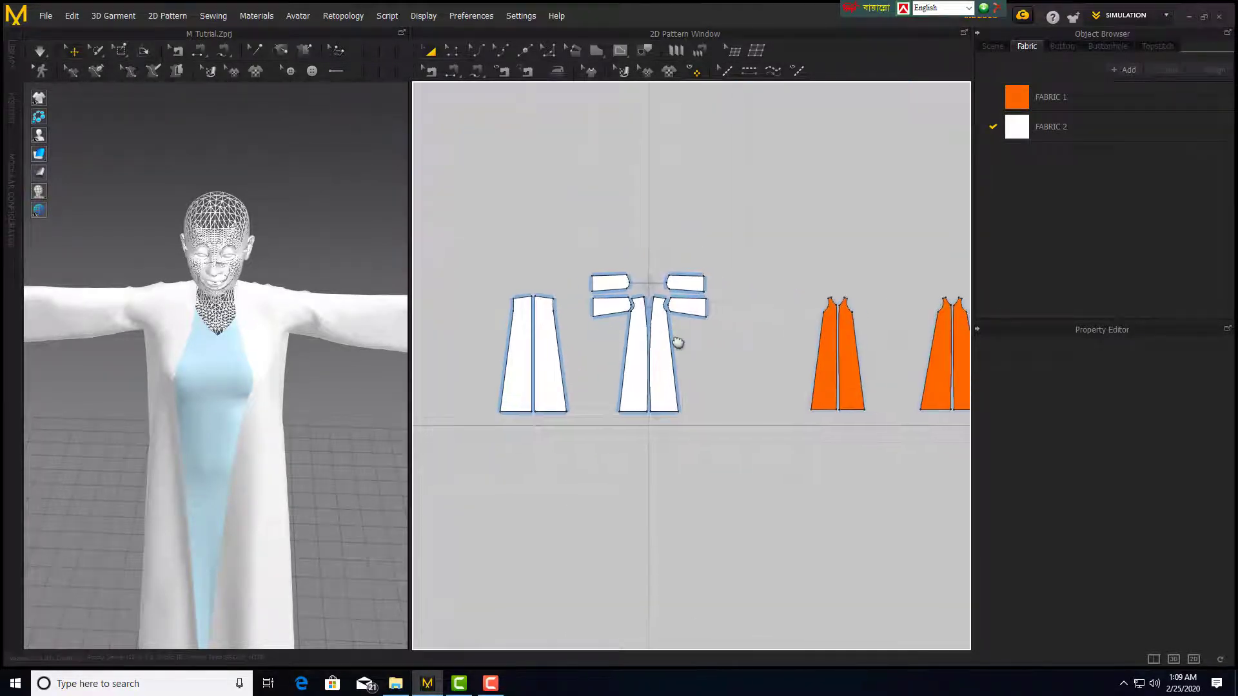
left_click_drag(720, 384, 729, 422)
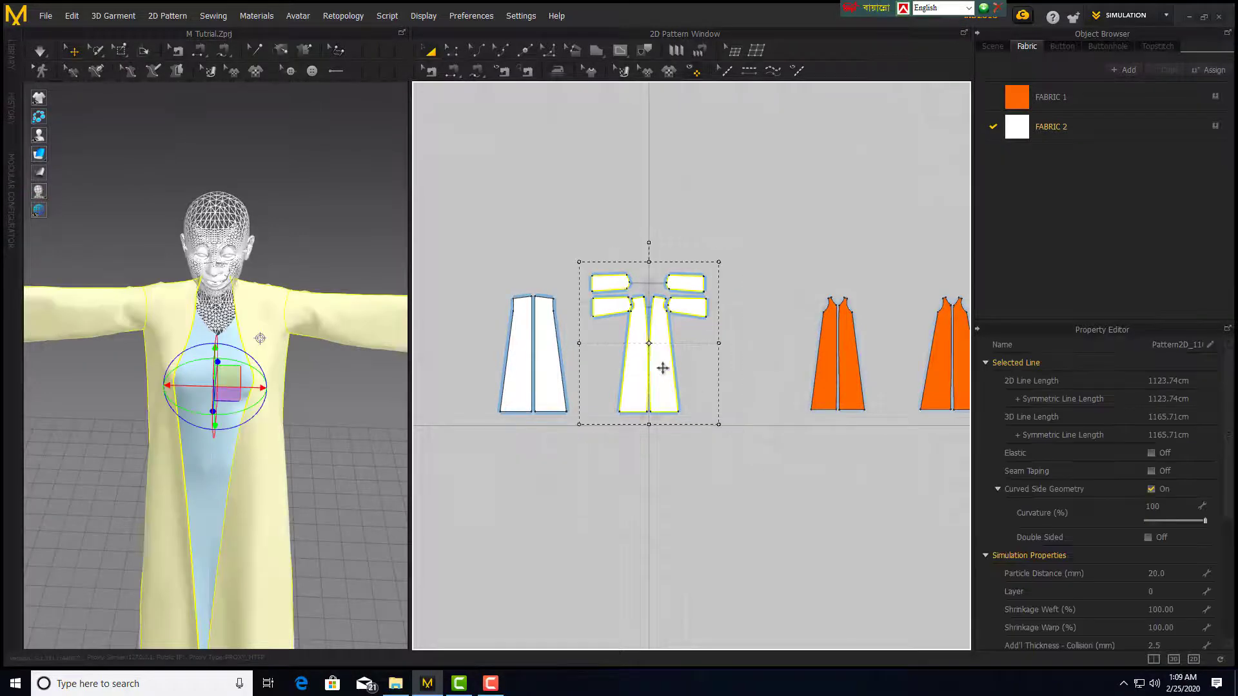
left_click_drag(662, 368, 762, 372)
Move both pairs of orange dress pieces away from the coat pieces, and bring the outer pair closer to the inner pair.
right_click_drag(844, 452, 720, 451)
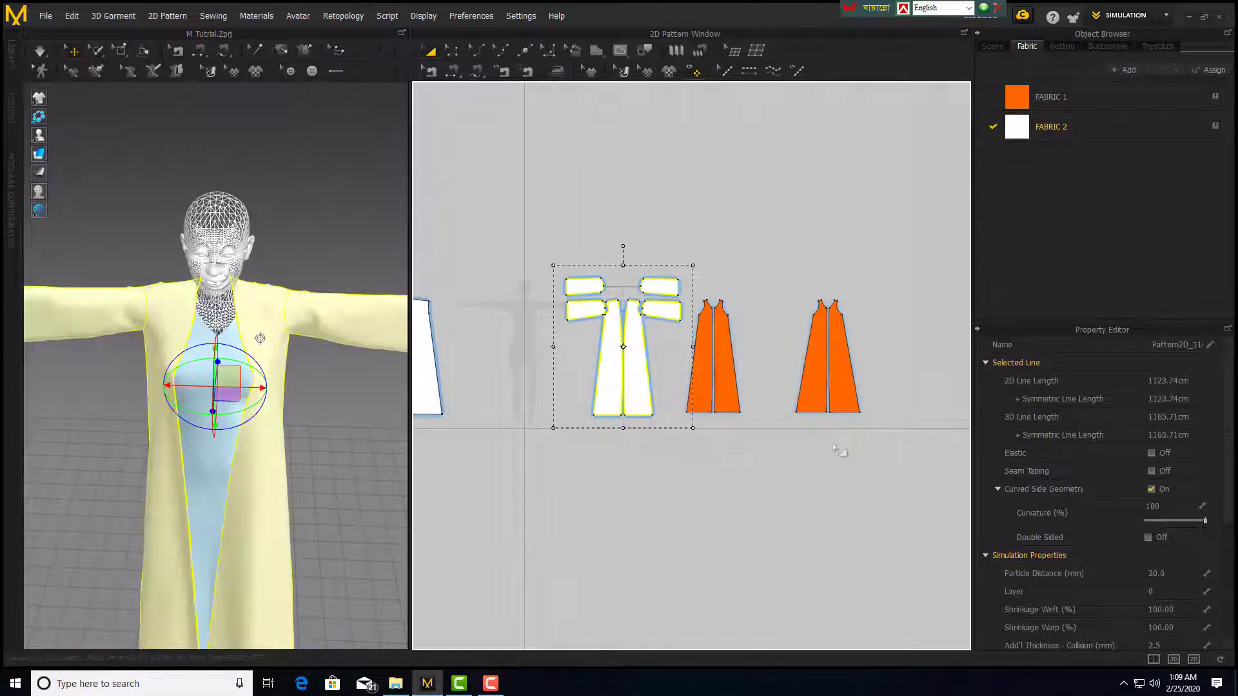
left_click_drag(885, 451, 689, 295)
left_click_drag(705, 361, 779, 363)
left_click(846, 448)
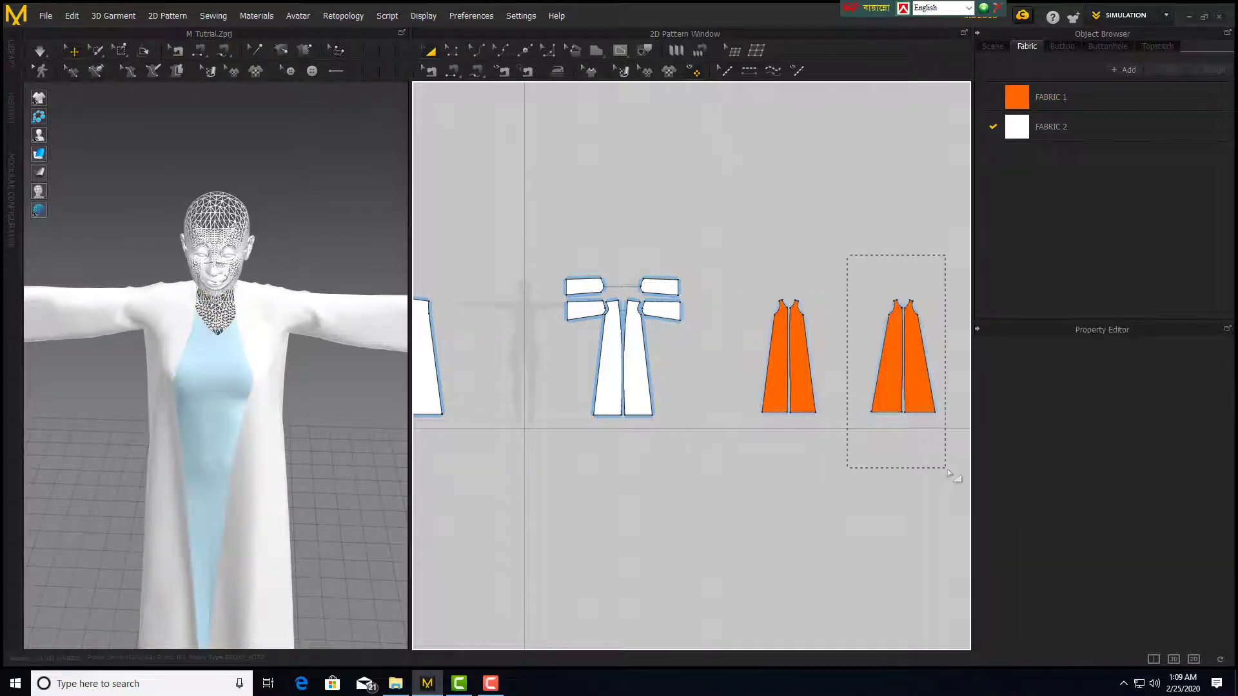
left_click_drag(949, 474, 949, 474)
left_click_drag(908, 386, 877, 385)
Place the coat's front panels and sleeve pieces as a group directly above the coat's back panels.
middle_click_drag(692, 428, 796, 439)
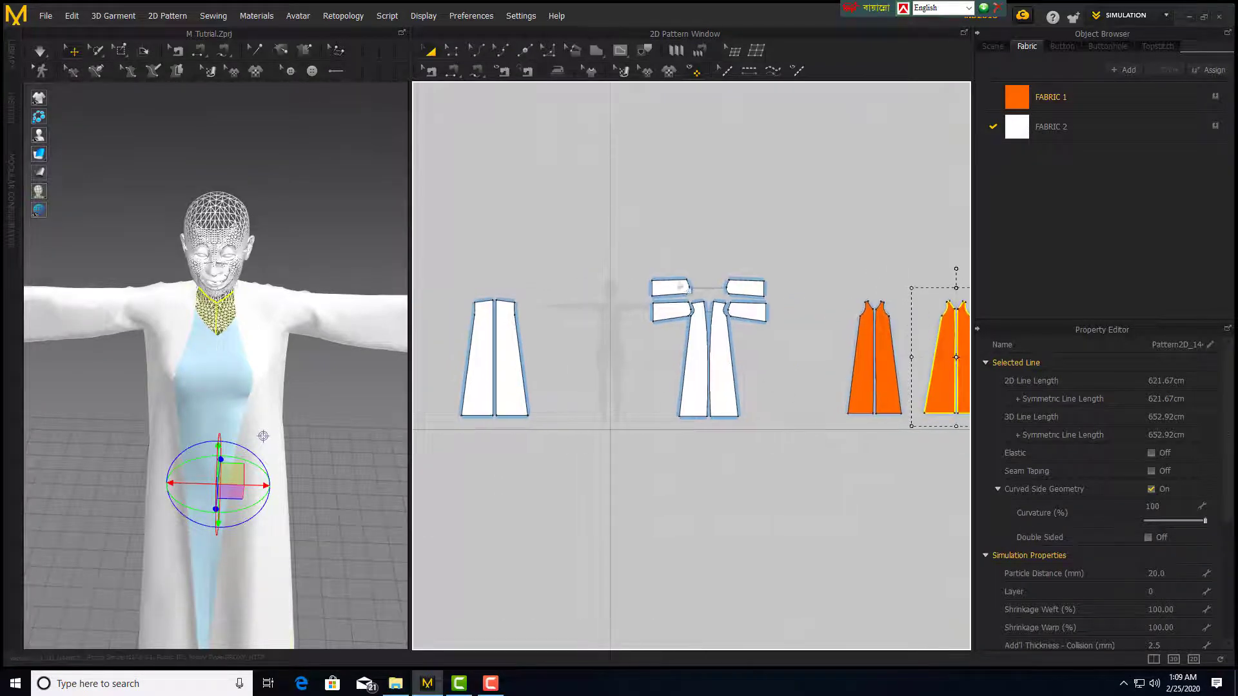
left_click_drag(645, 269, 791, 438)
left_click_drag(719, 382, 501, 244)
left_click(788, 268)
Move both pairs of orange dress pieces together closer to the avatar silhouette and clear the selection.
middle_click_drag(787, 268, 641, 303)
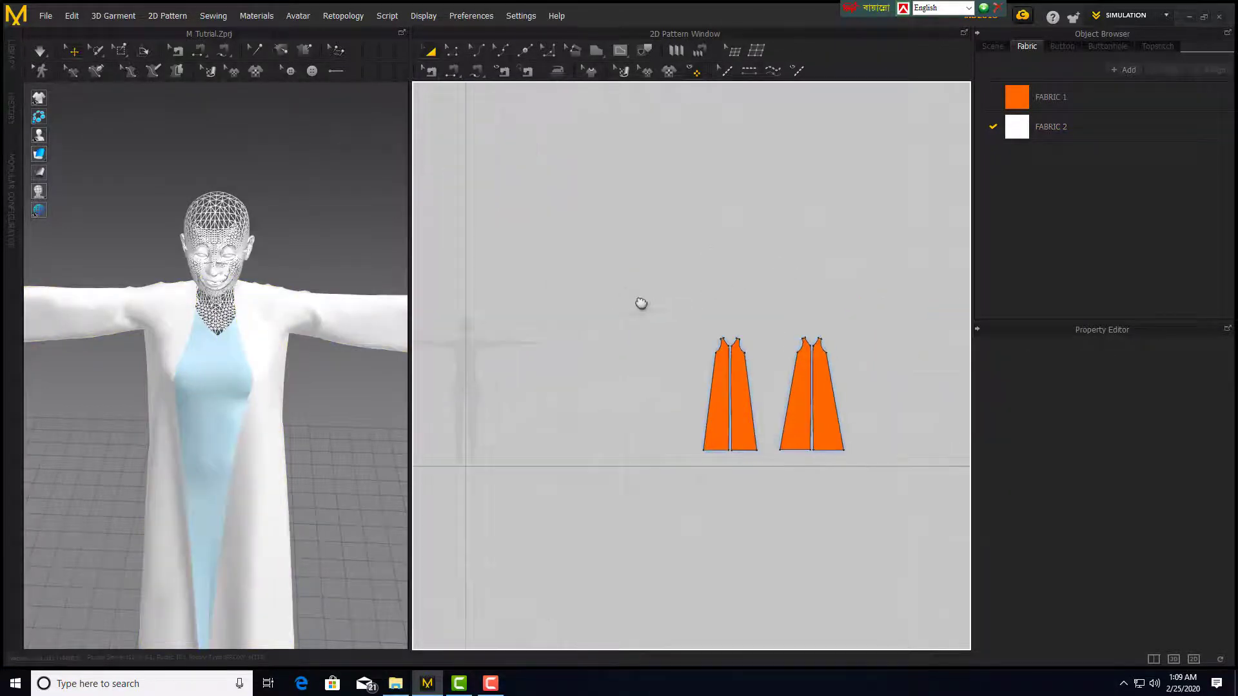
left_click_drag(822, 431, 883, 481)
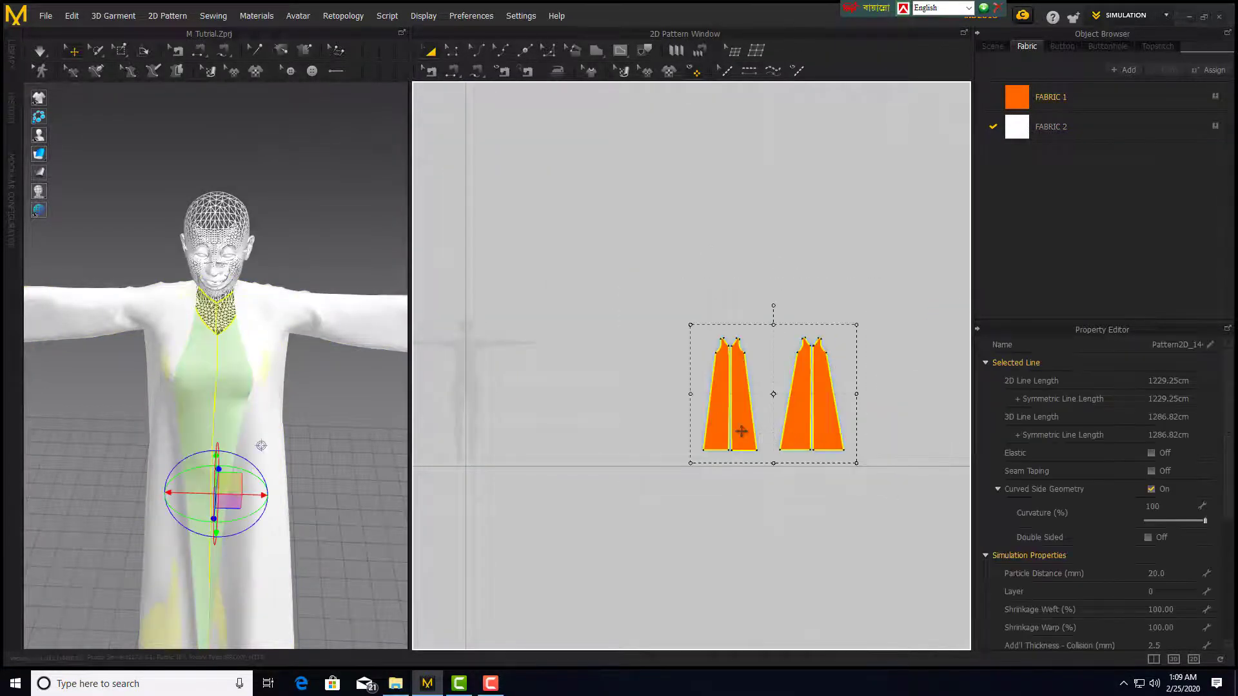
left_click_drag(741, 431, 608, 439)
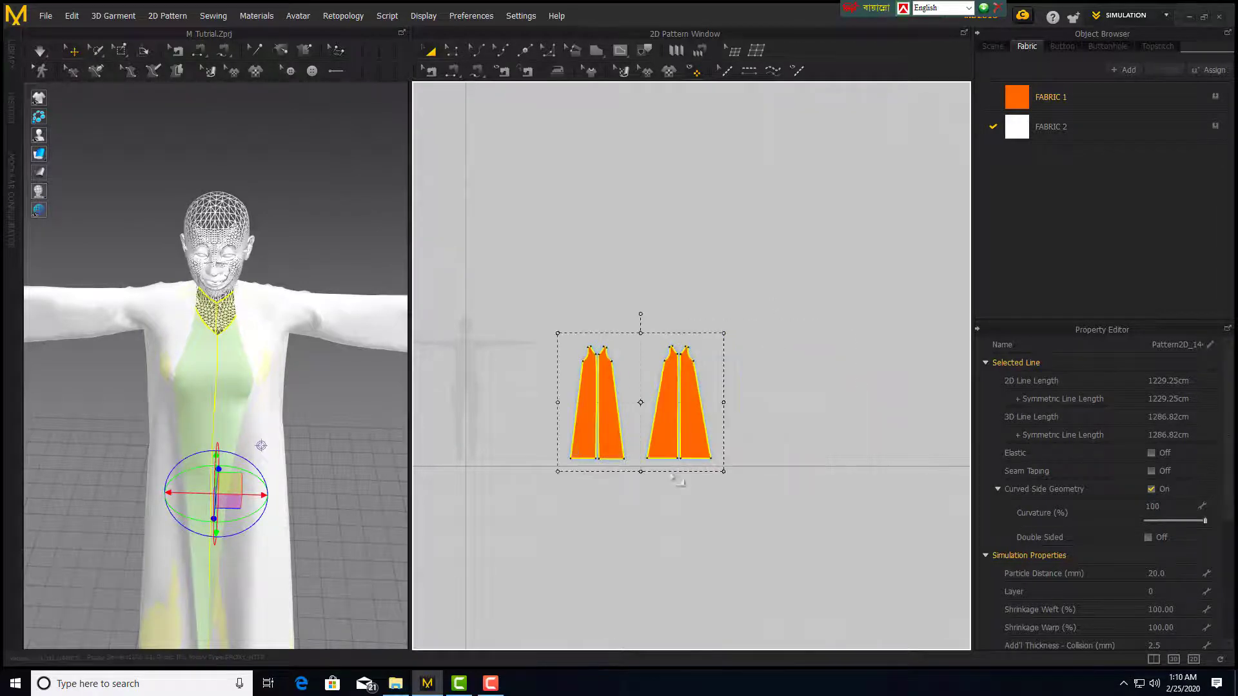
middle_click_drag(677, 480, 879, 476)
left_click(874, 497)
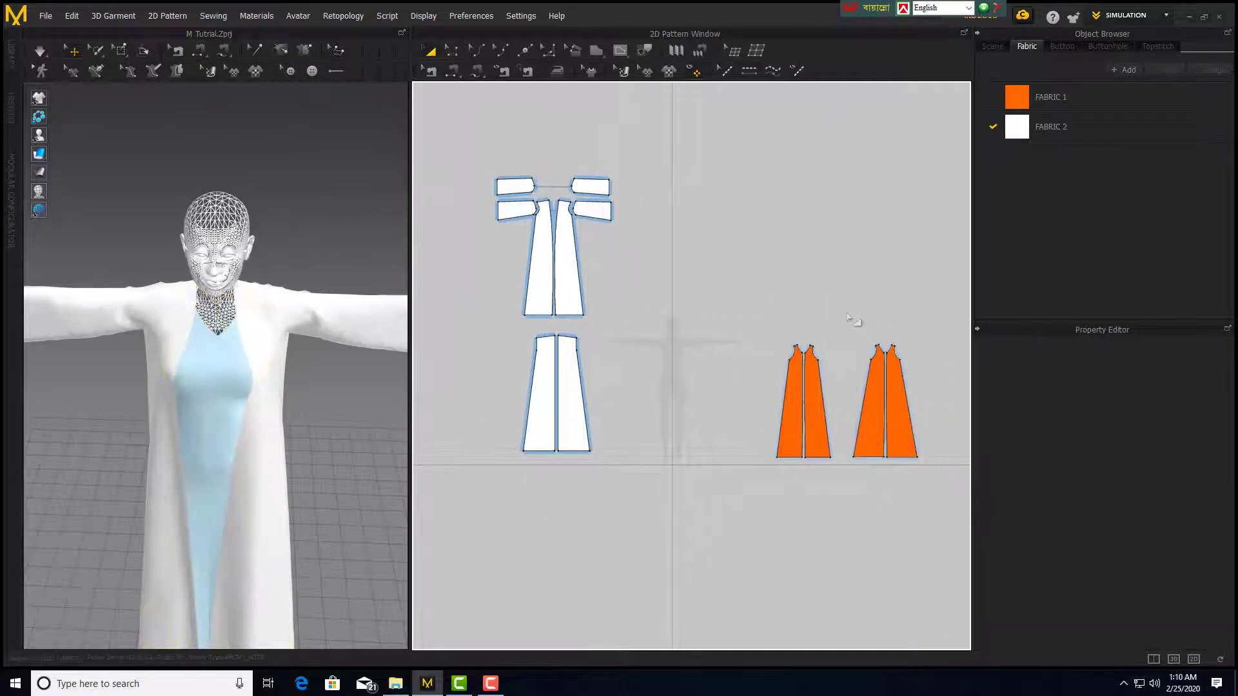
Move the outer pair of orange dress pieces directly above the inner pair and clear the selection.
left_click_drag(885, 437, 800, 258)
left_click(743, 406)
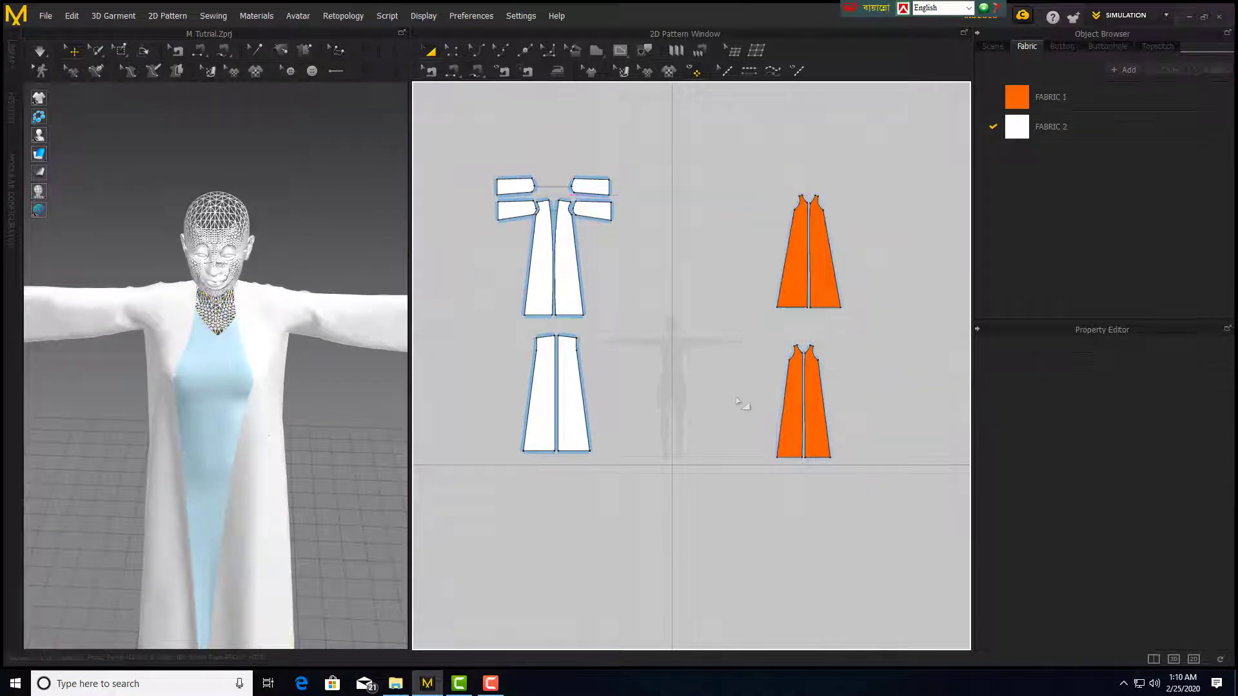
Draw a rectangular pattern piece about 15 cm tall, centred across the waist and hips of the avatar silhouette.
scroll(796, 435, "down", 3)
scroll(797, 435, "up", 3)
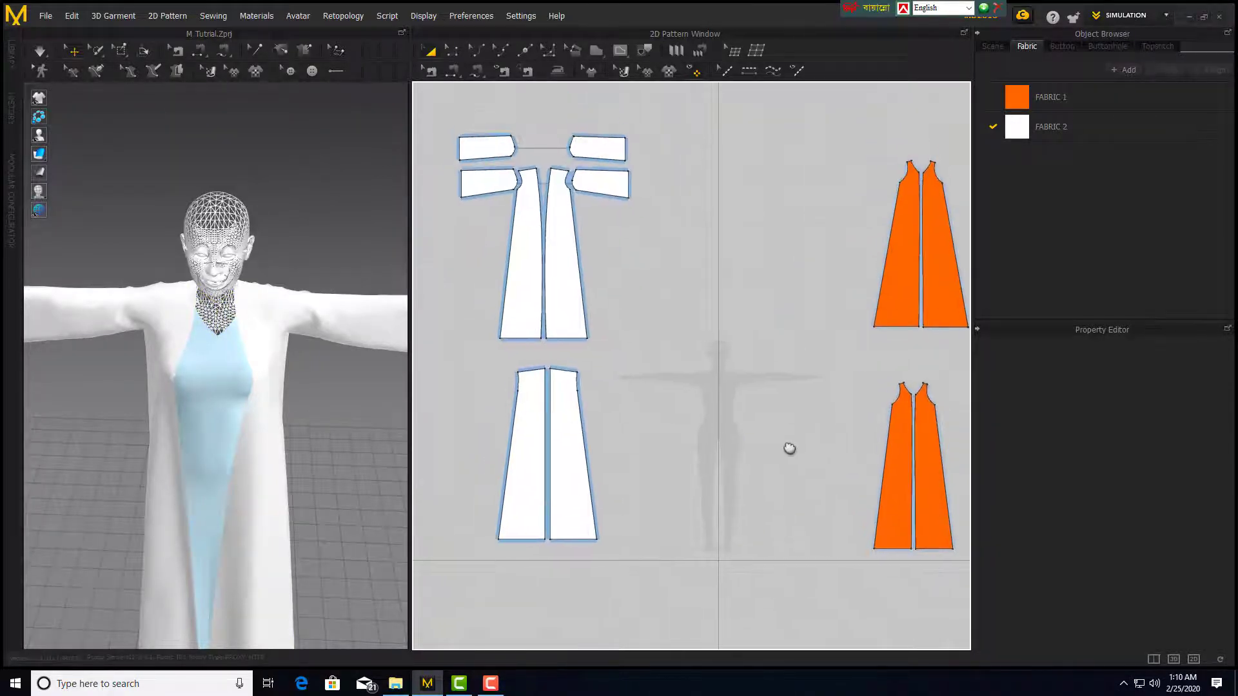
scroll(710, 434, "down", 2)
scroll(706, 432, "up", 4)
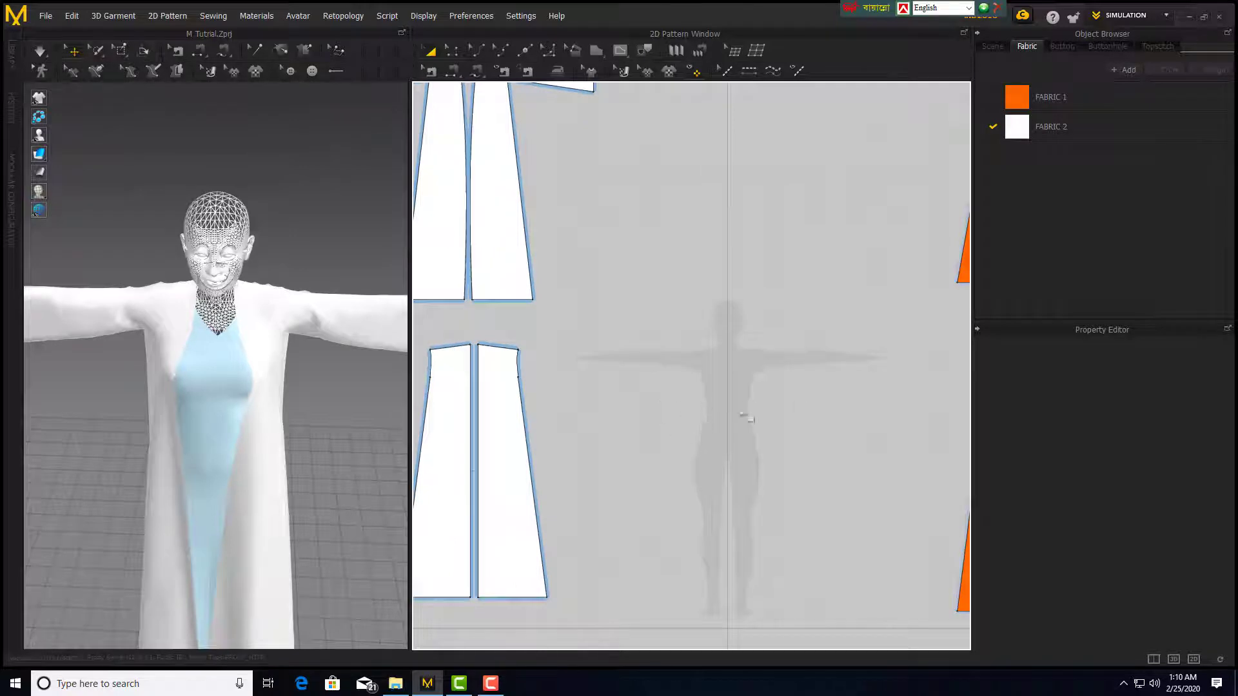
middle_click_drag(746, 437, 751, 467)
scroll(751, 468, "up", 5)
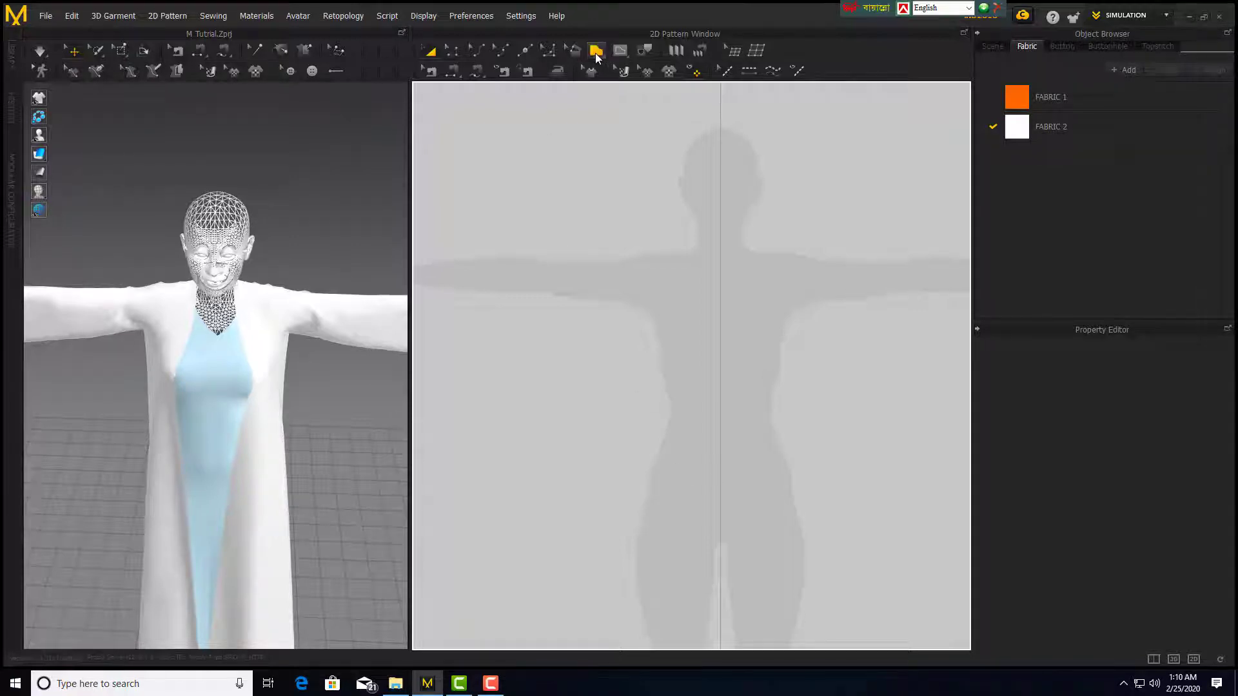
left_click(595, 51)
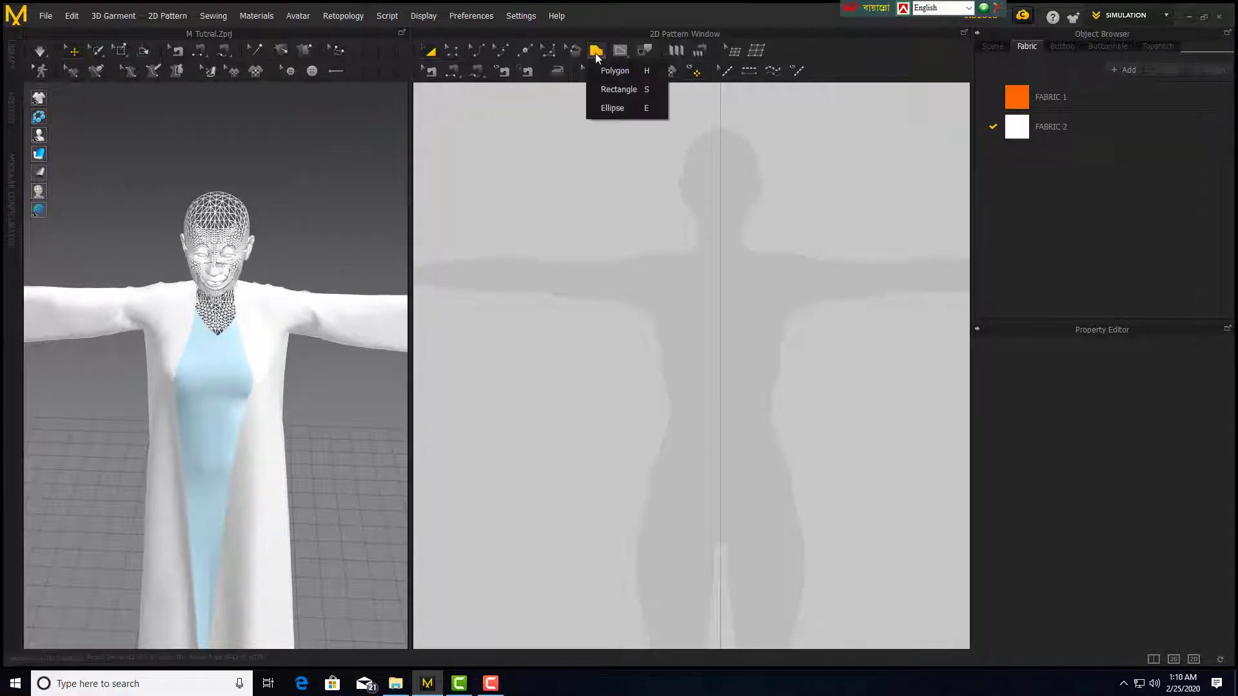
left_click(613, 90)
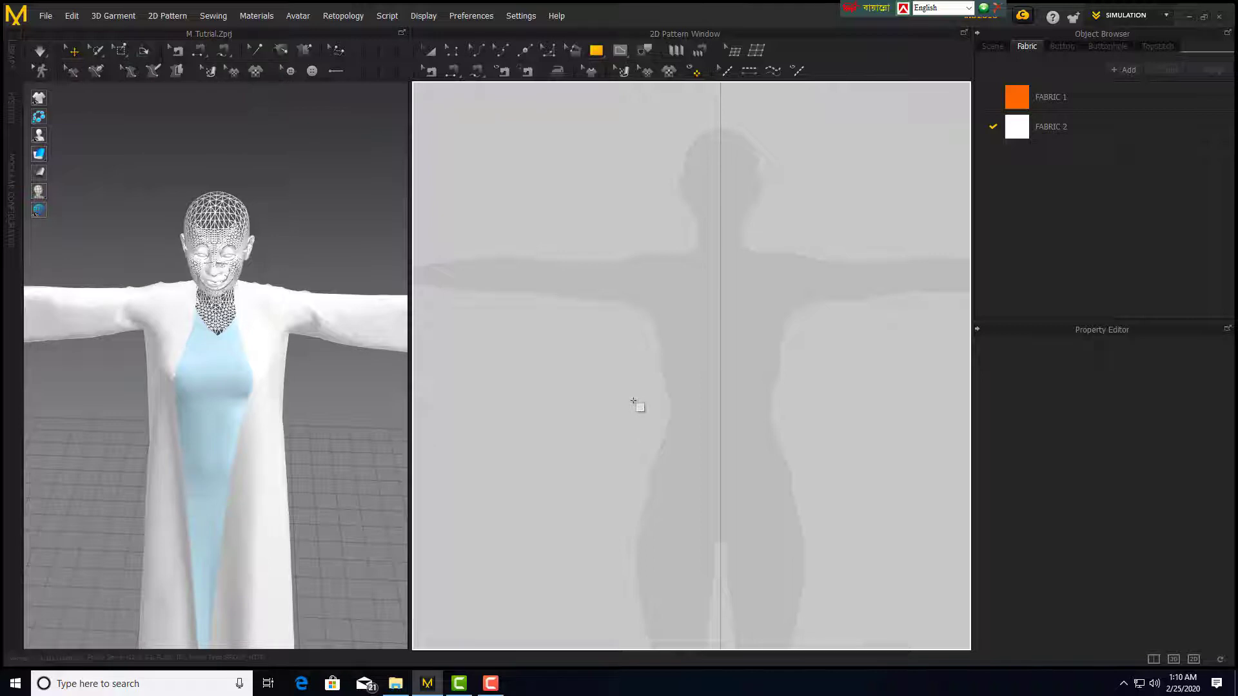
left_click_drag(716, 425, 804, 473)
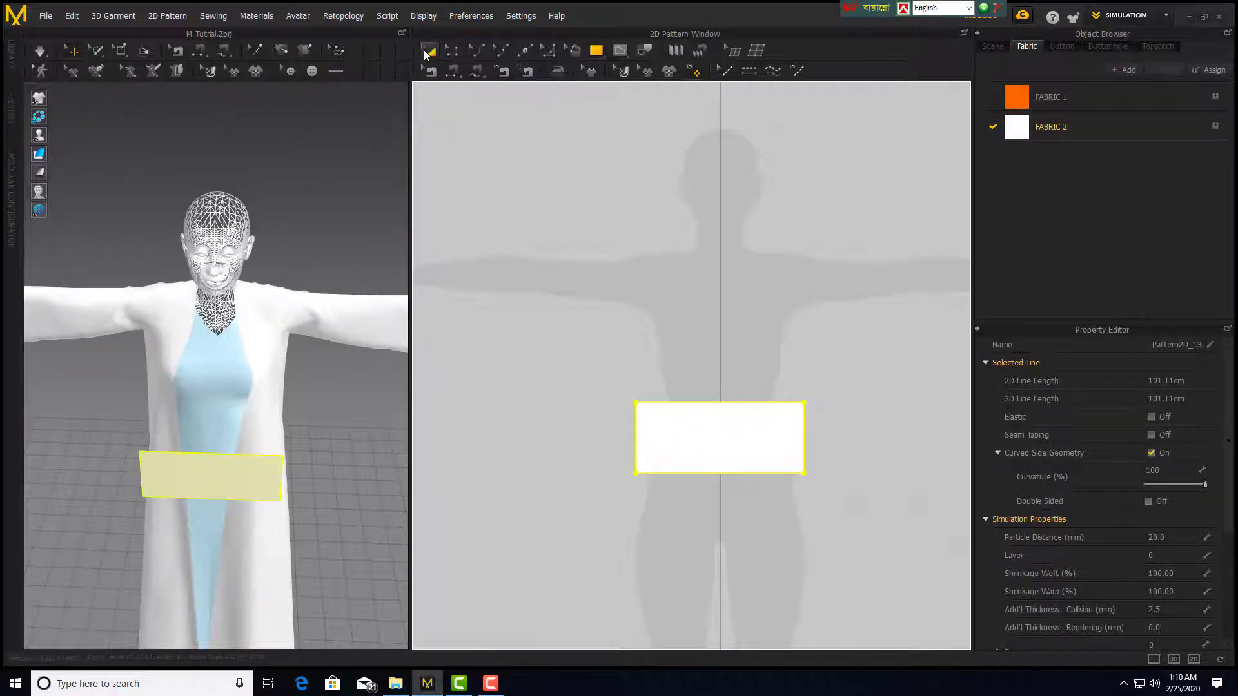
Narrow the new rectangle by moving each of its two side edges inward by about 3 cm.
left_click(453, 49)
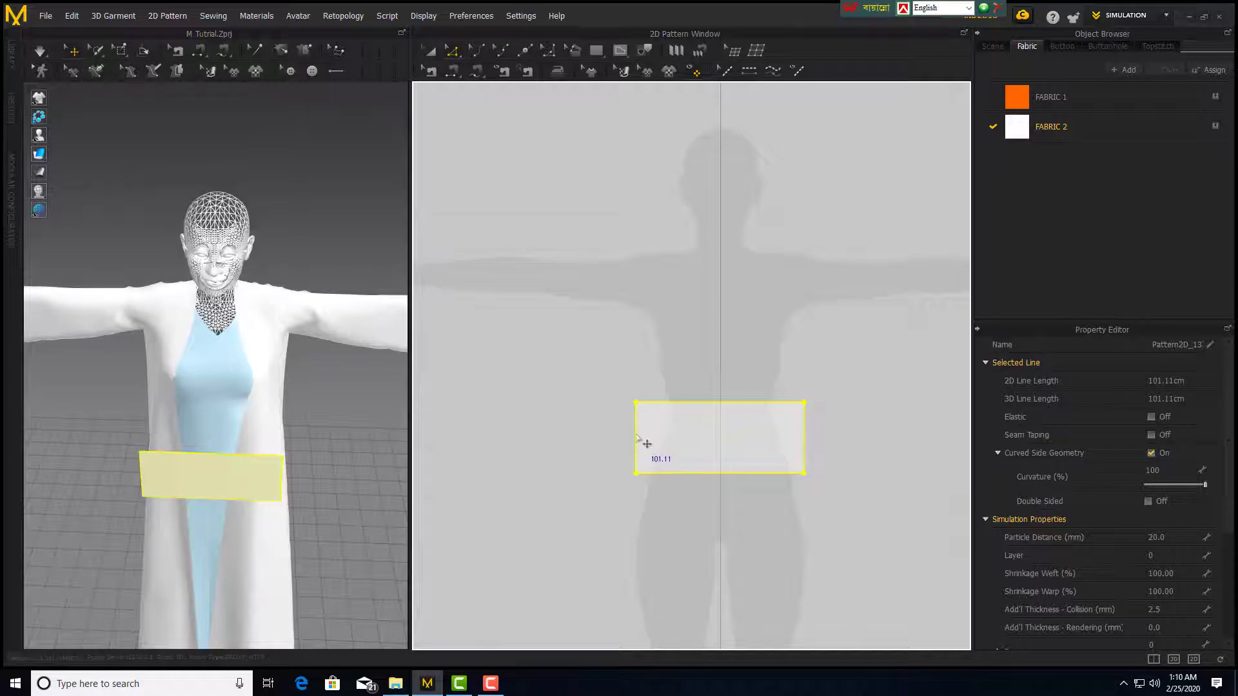
left_click(638, 443)
left_click_drag(648, 445, 663, 444)
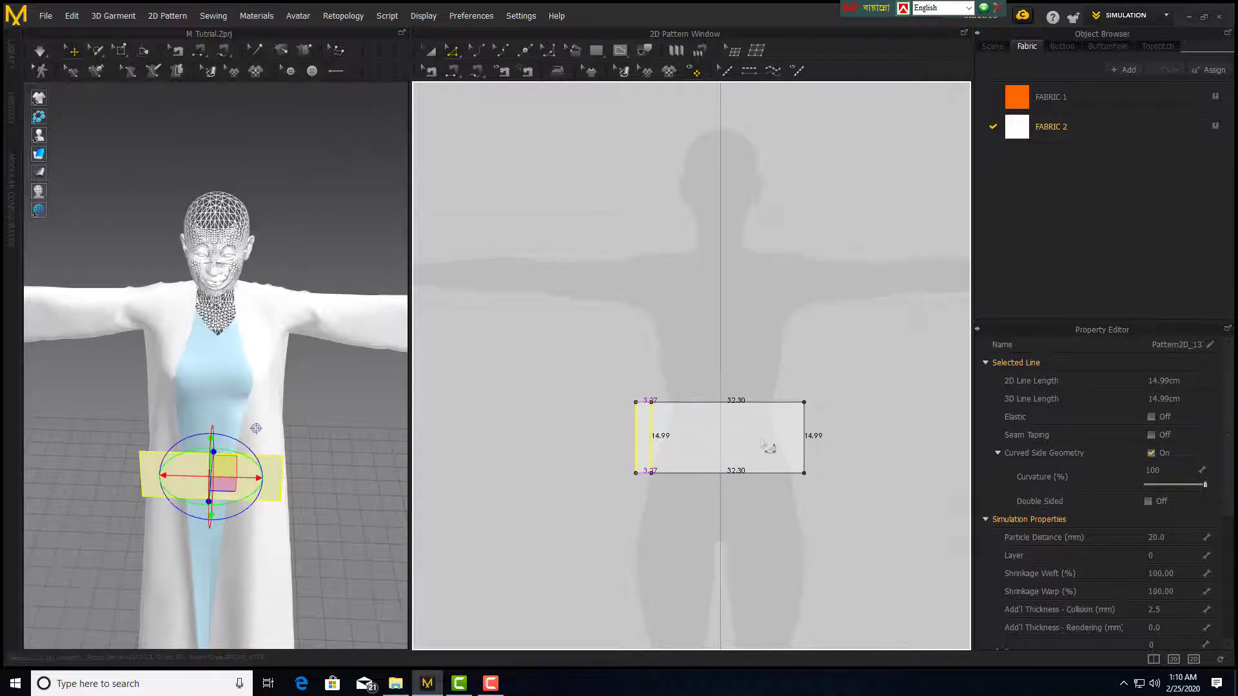
left_click_drag(768, 447, 801, 446)
left_click(618, 388)
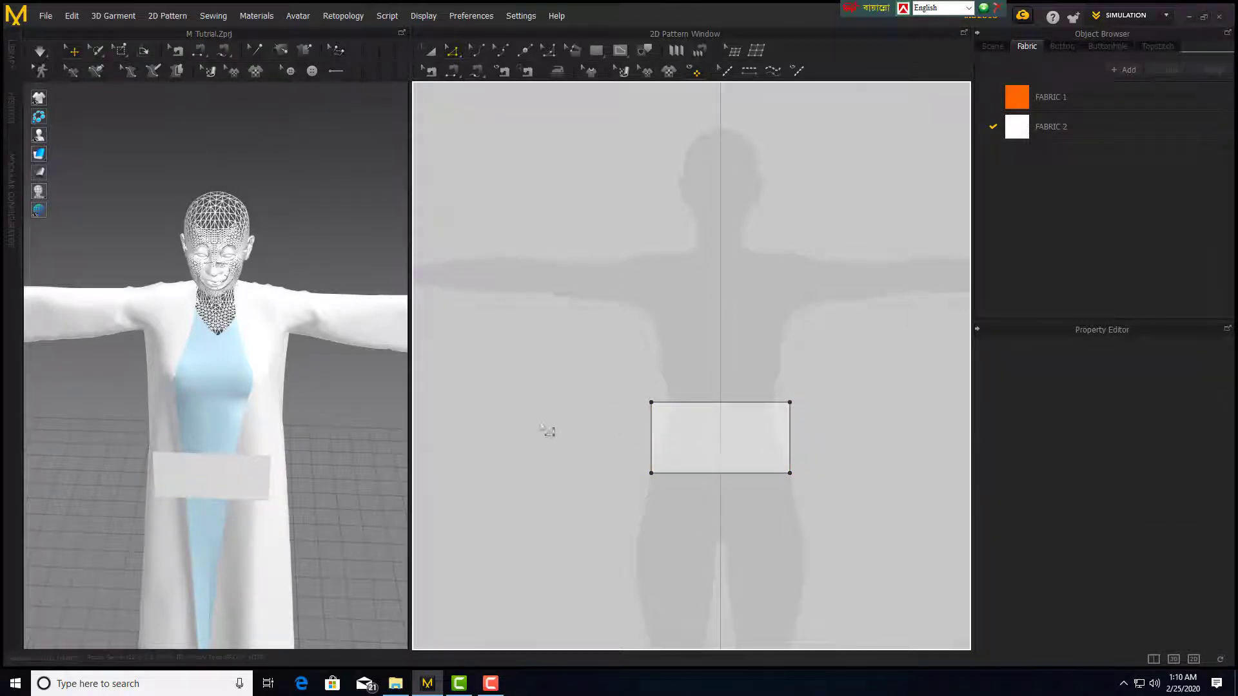
Clone the rectangle as a Symmetric Pattern (with Sewing) and place the copy beside it, left of the silhouette.
left_click(430, 50)
left_click(707, 417)
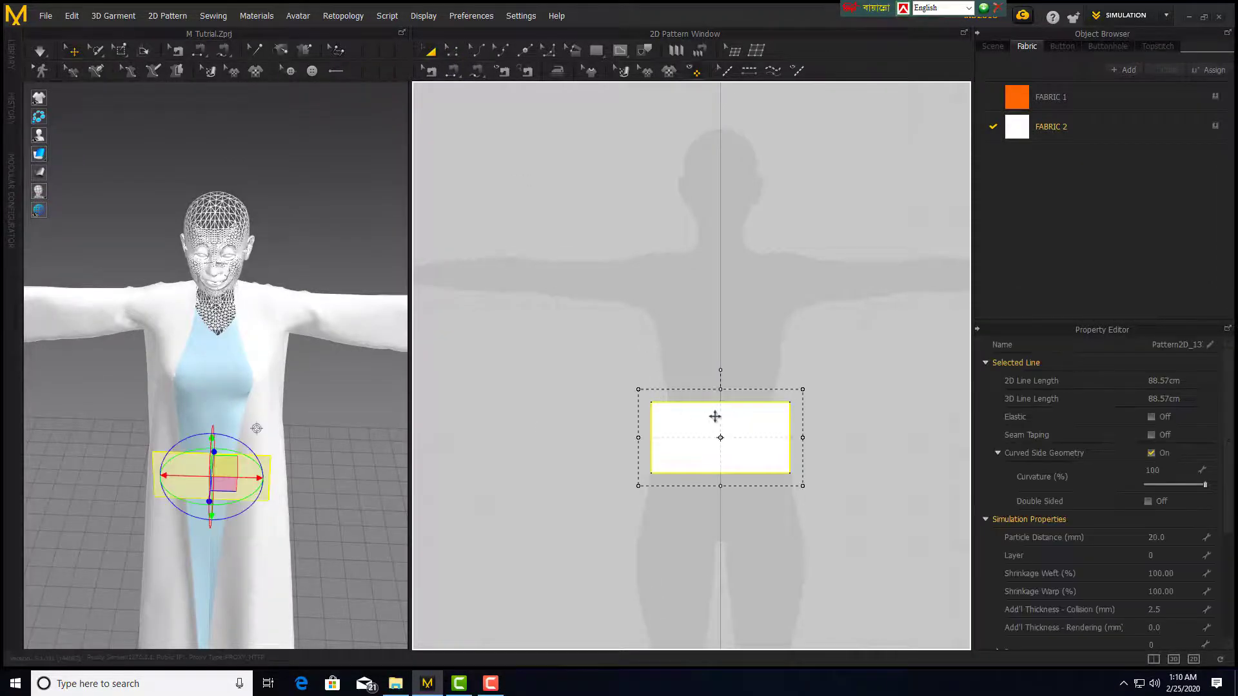
right_click(735, 417)
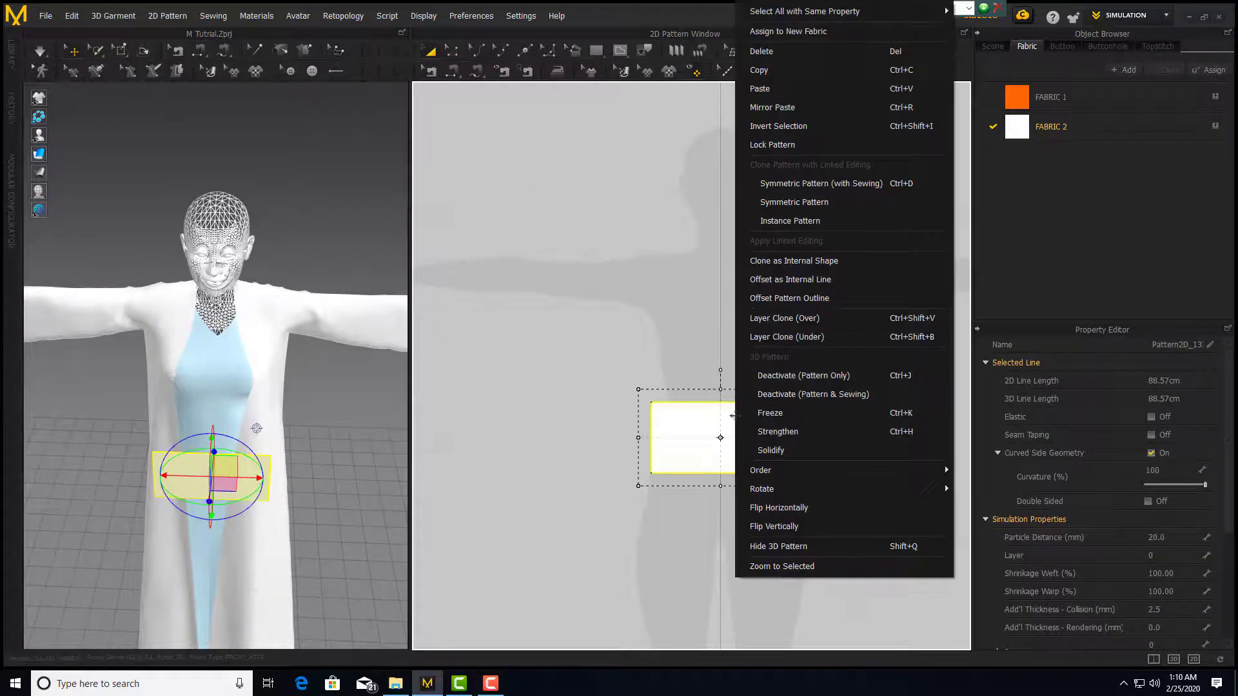
left_click(780, 185)
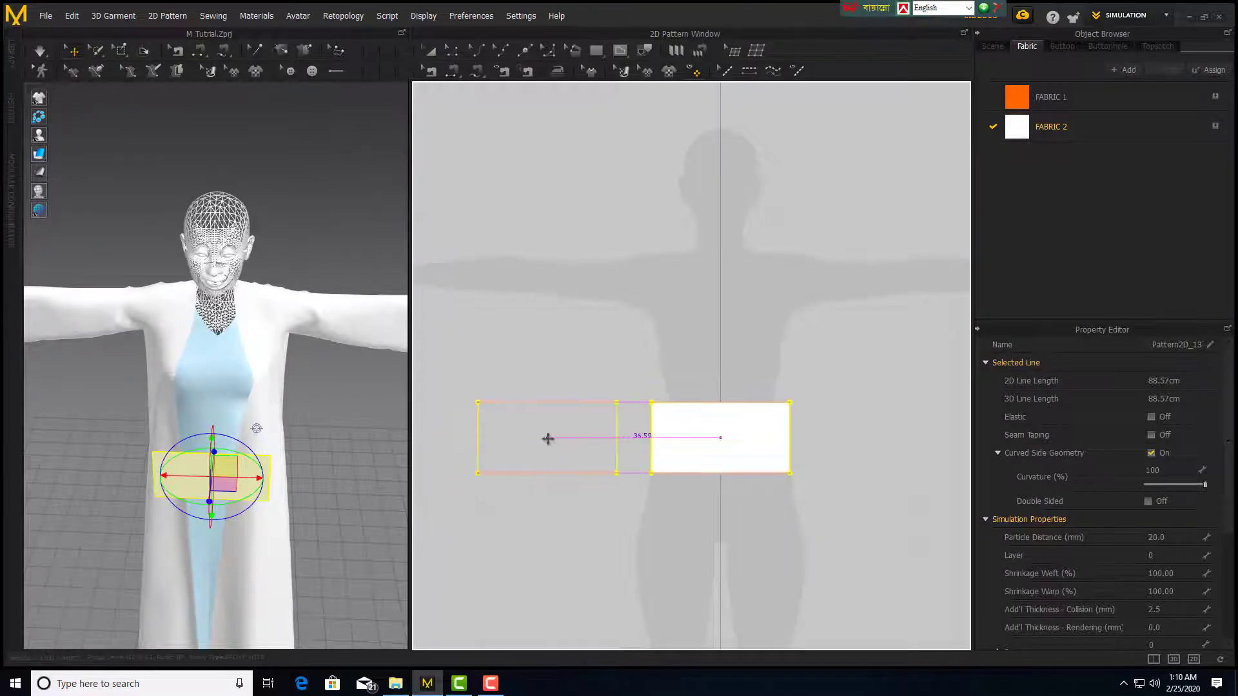
left_click(547, 439)
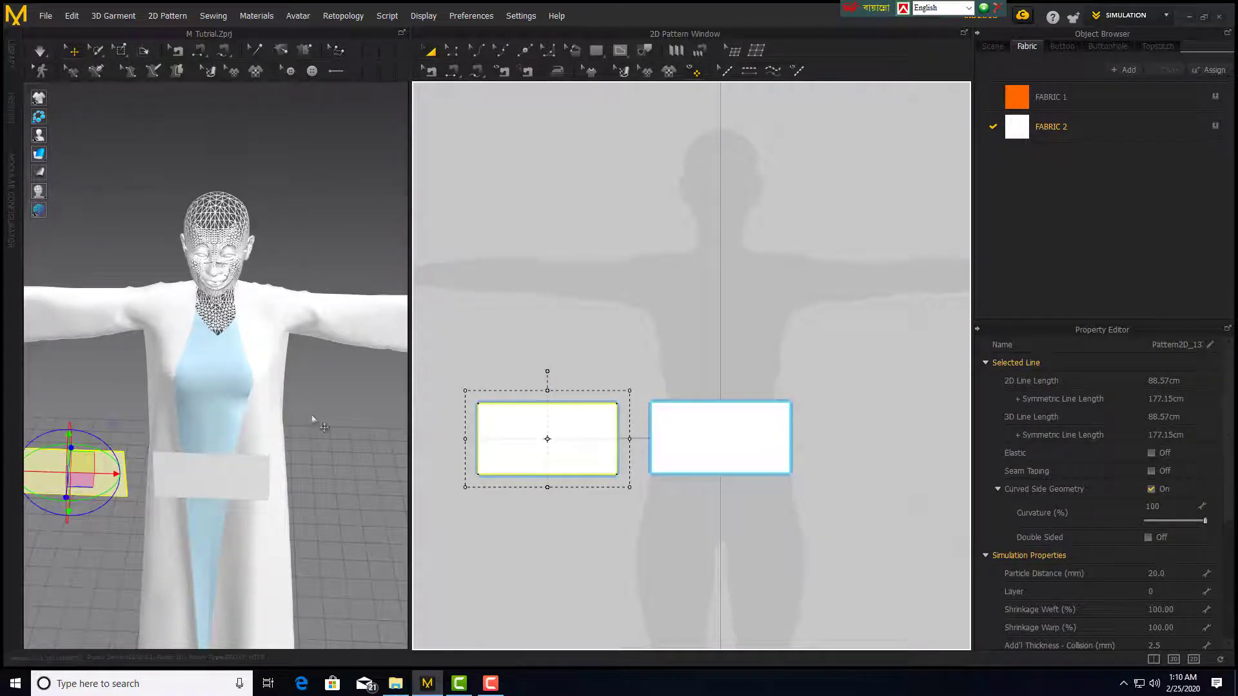
Position the cloned rectangle behind the avatar's back at hip height in 3D and flip it horizontally.
left_click_drag(410, 403, 720, 417)
right_click_drag(534, 447, 646, 400)
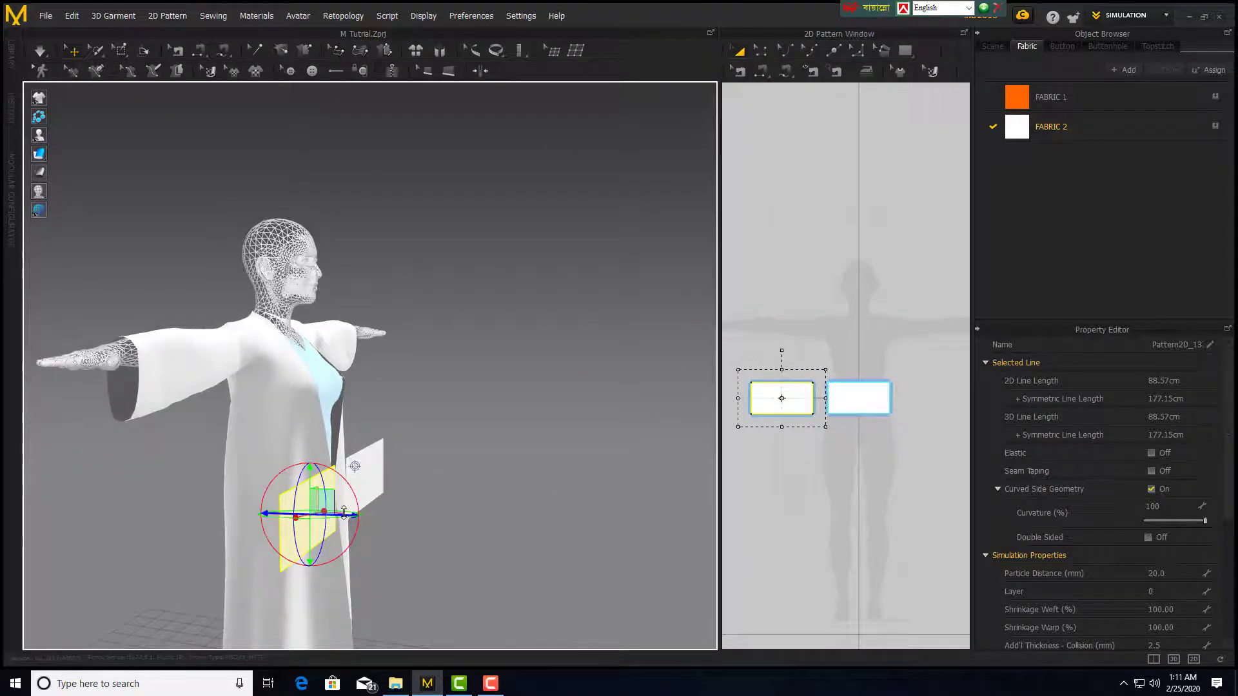
left_click_drag(344, 513, 227, 504)
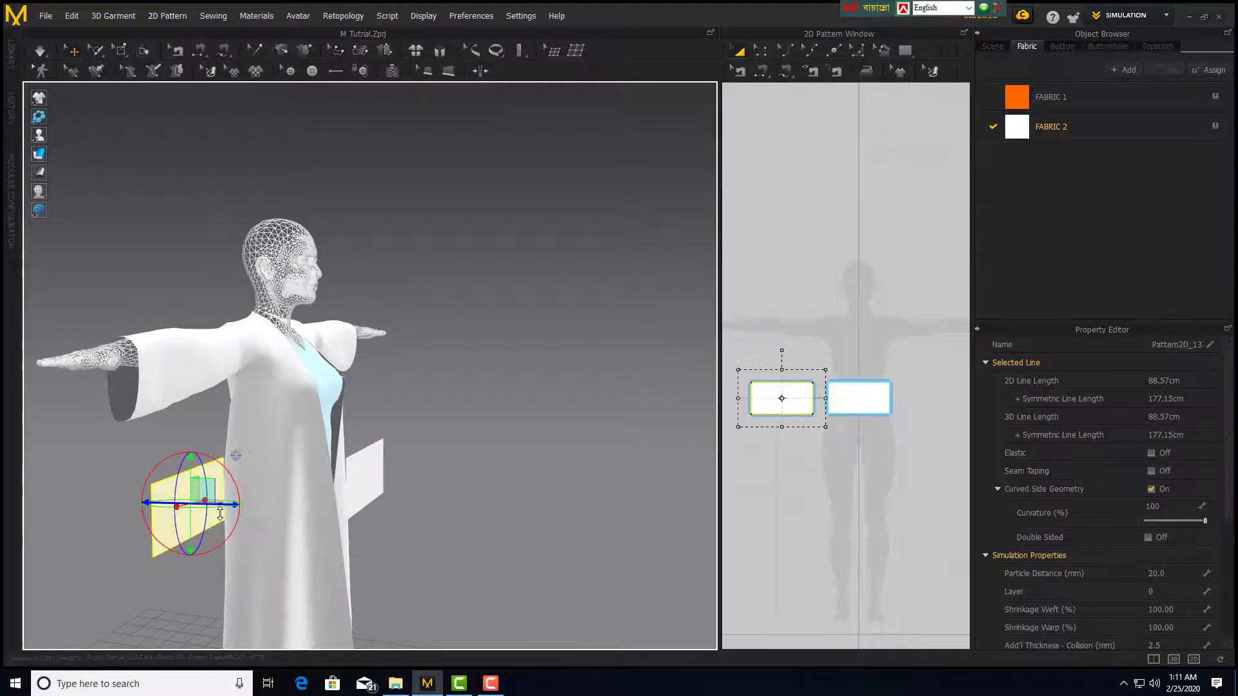
right_click_drag(406, 480, 690, 443)
left_click_drag(556, 495, 326, 518)
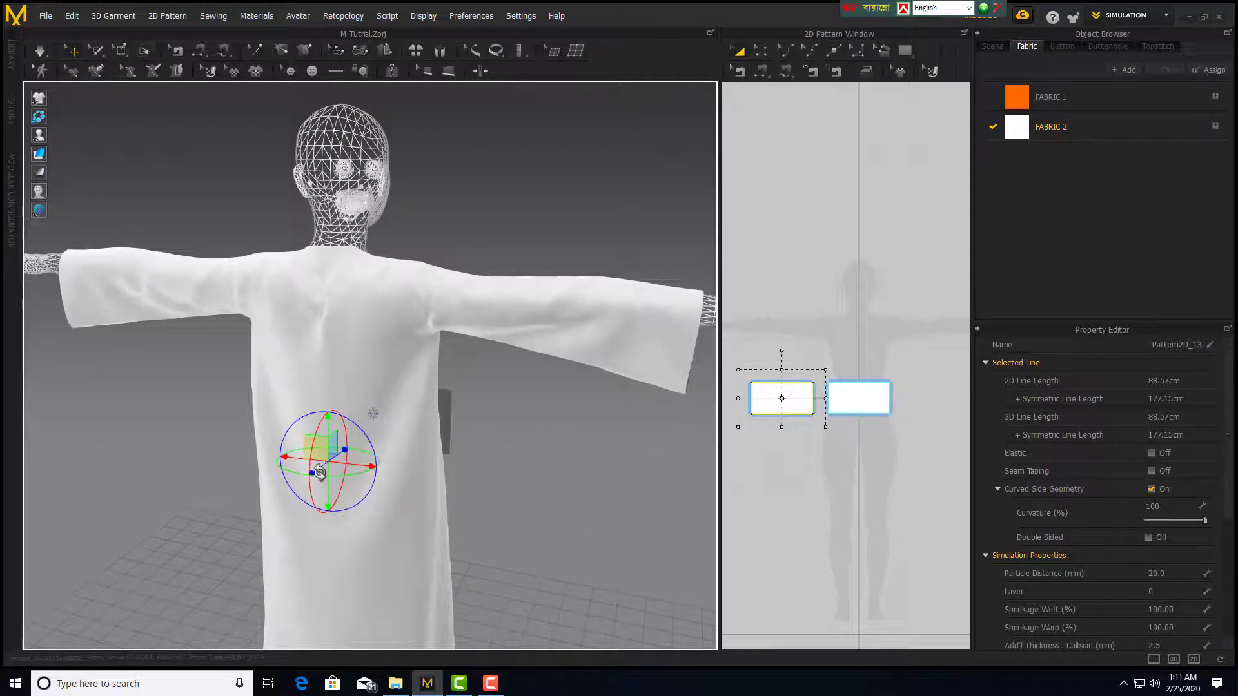
left_click_drag(308, 453, 287, 488)
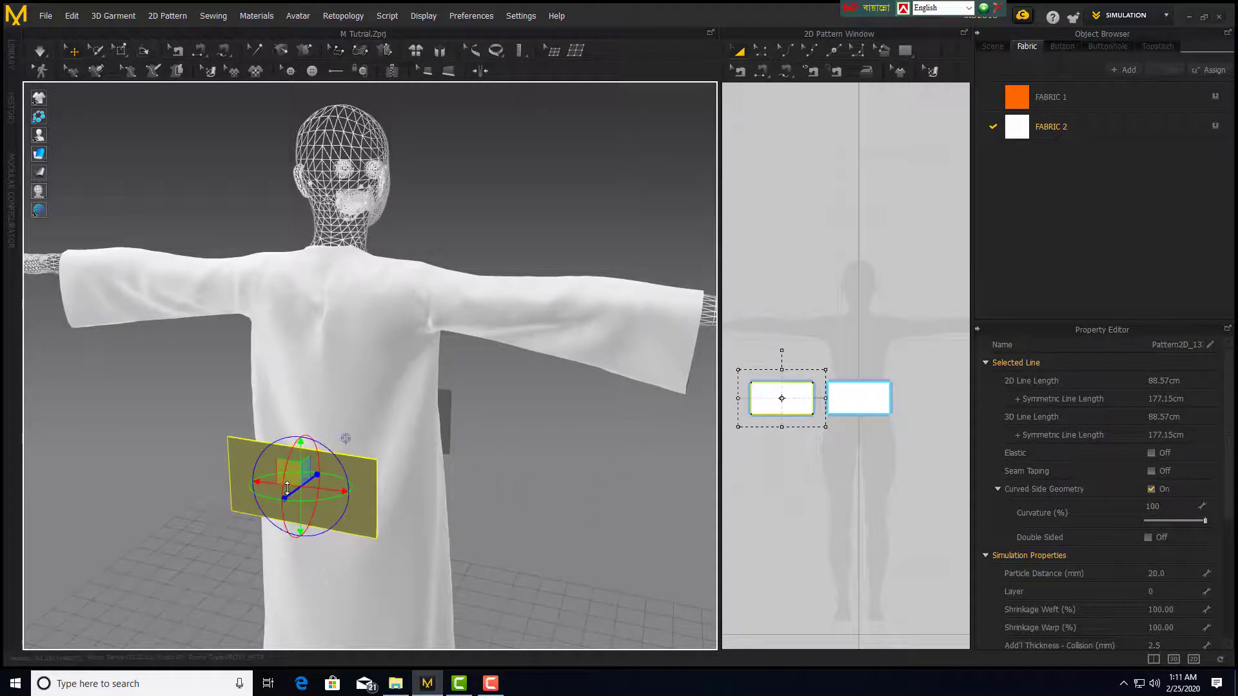
right_click(343, 485)
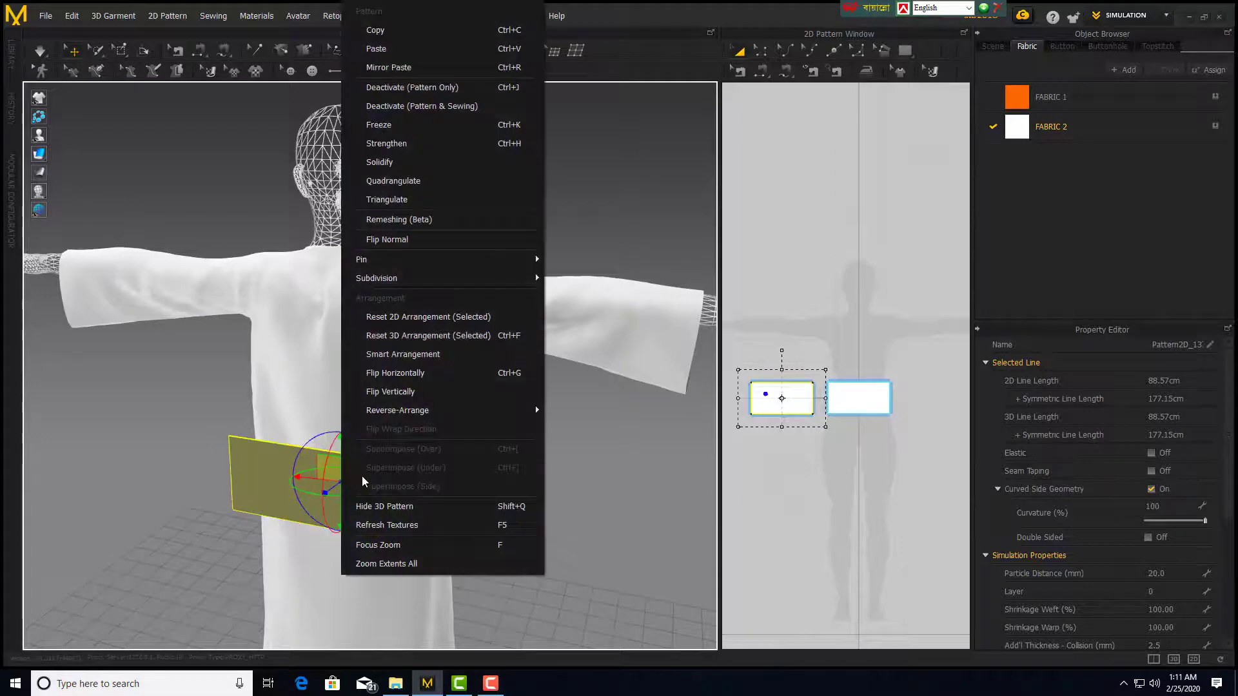
left_click(387, 368)
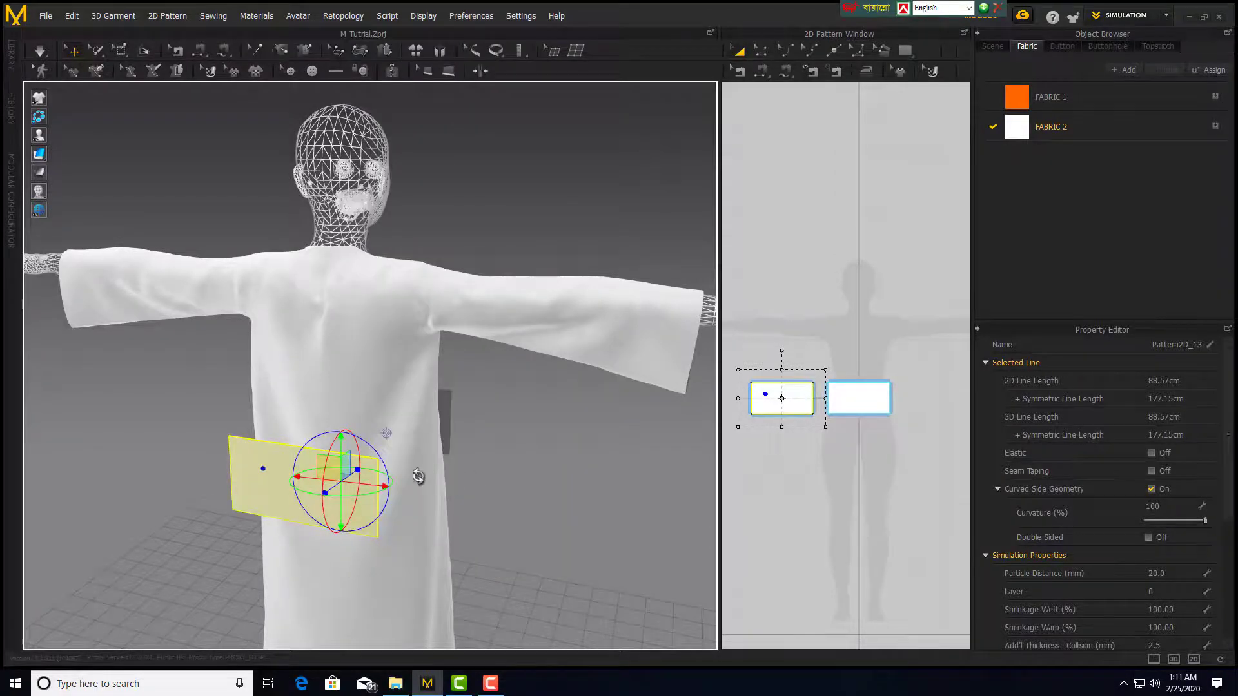
right_click_drag(416, 475, 257, 467)
scroll(257, 466, "up", 2)
middle_click_drag(258, 467, 394, 353)
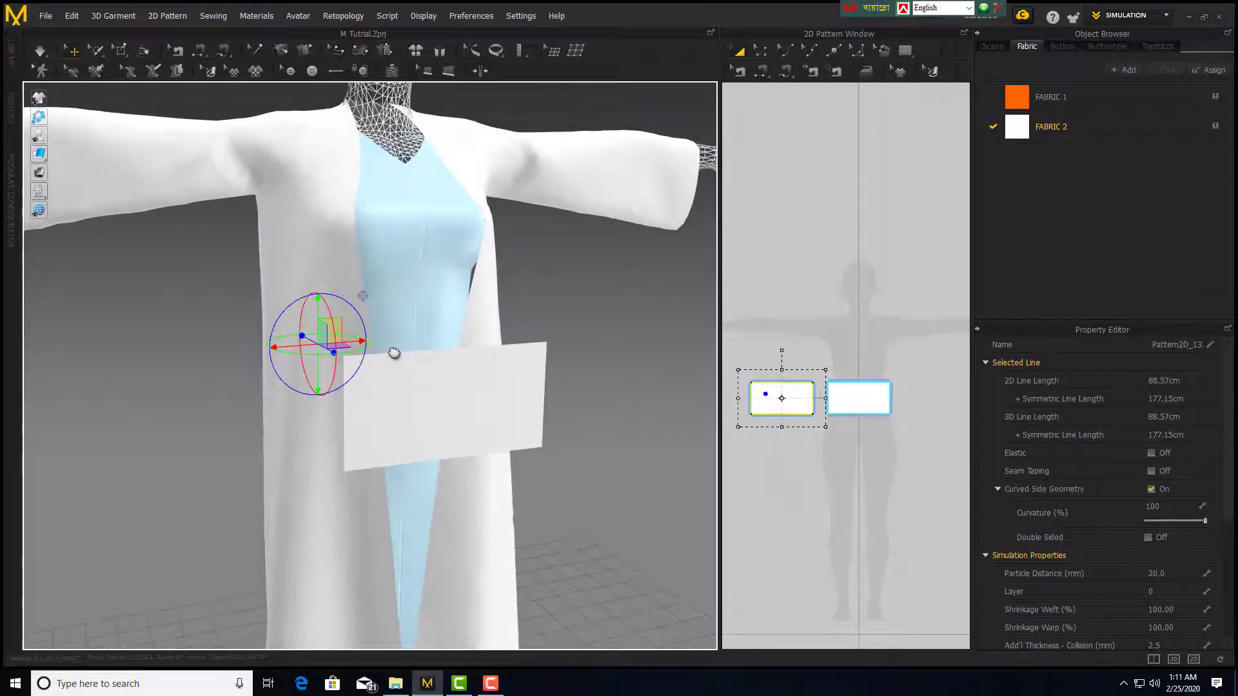
right_click_drag(570, 346, 533, 350)
middle_click_drag(542, 391, 568, 349)
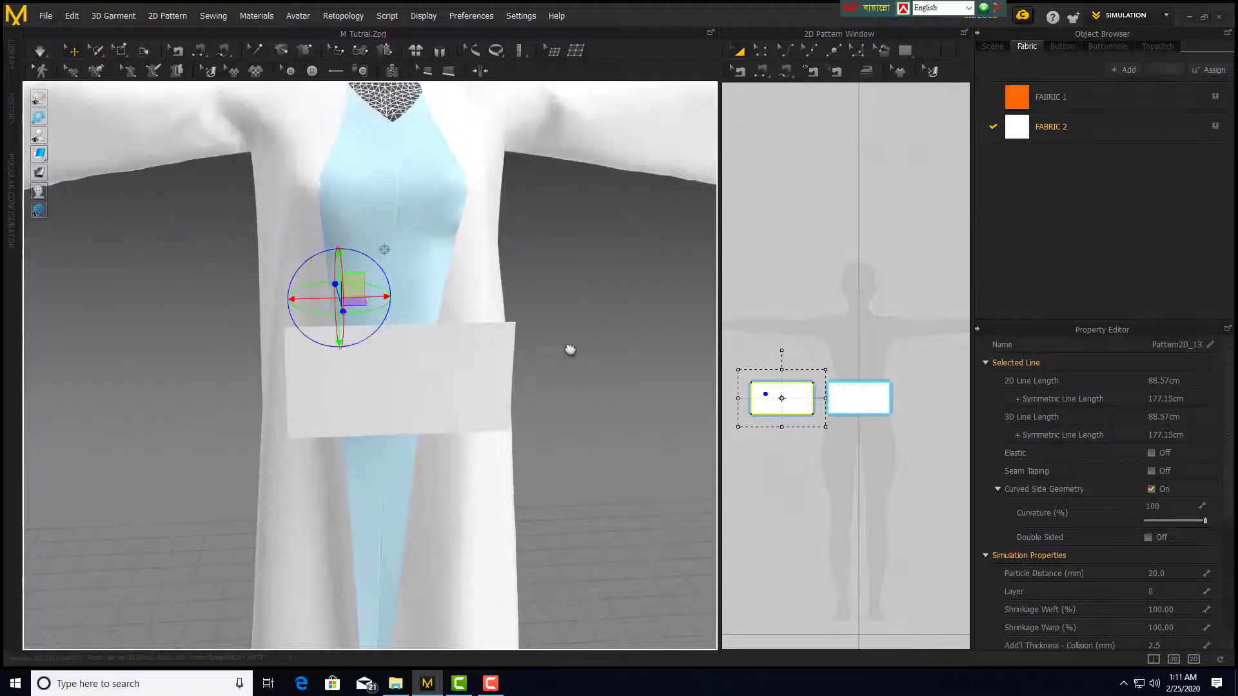
left_click(592, 331)
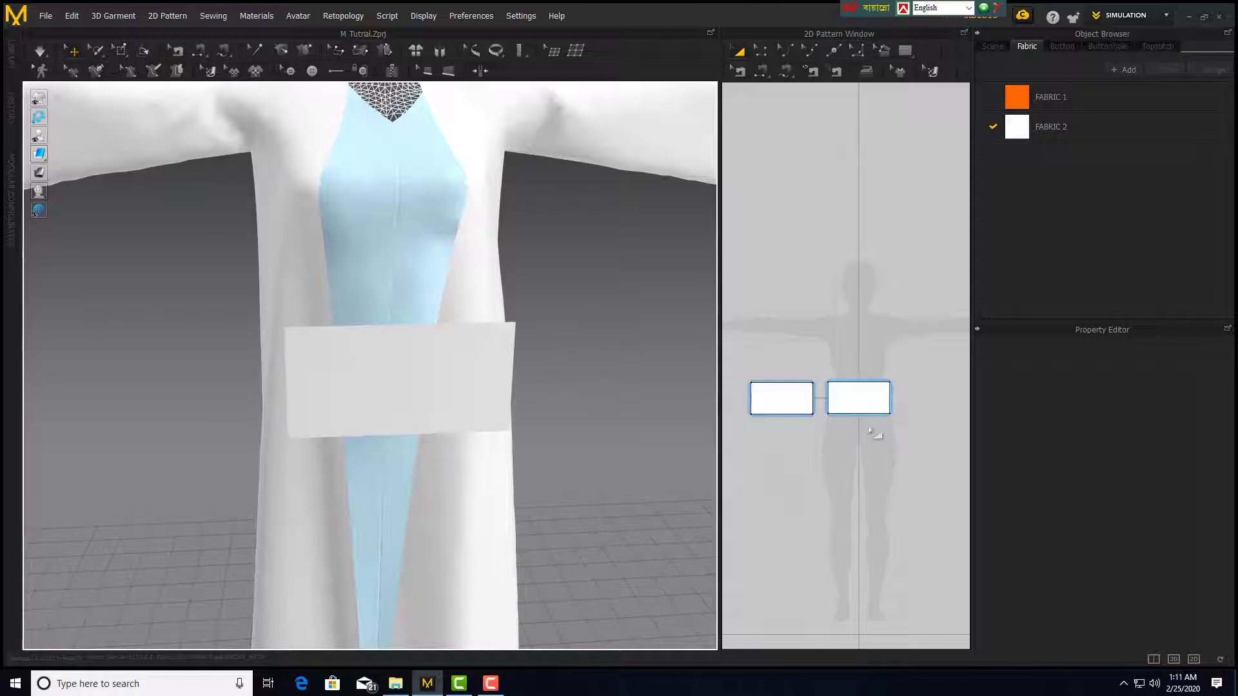
left_click(466, 382)
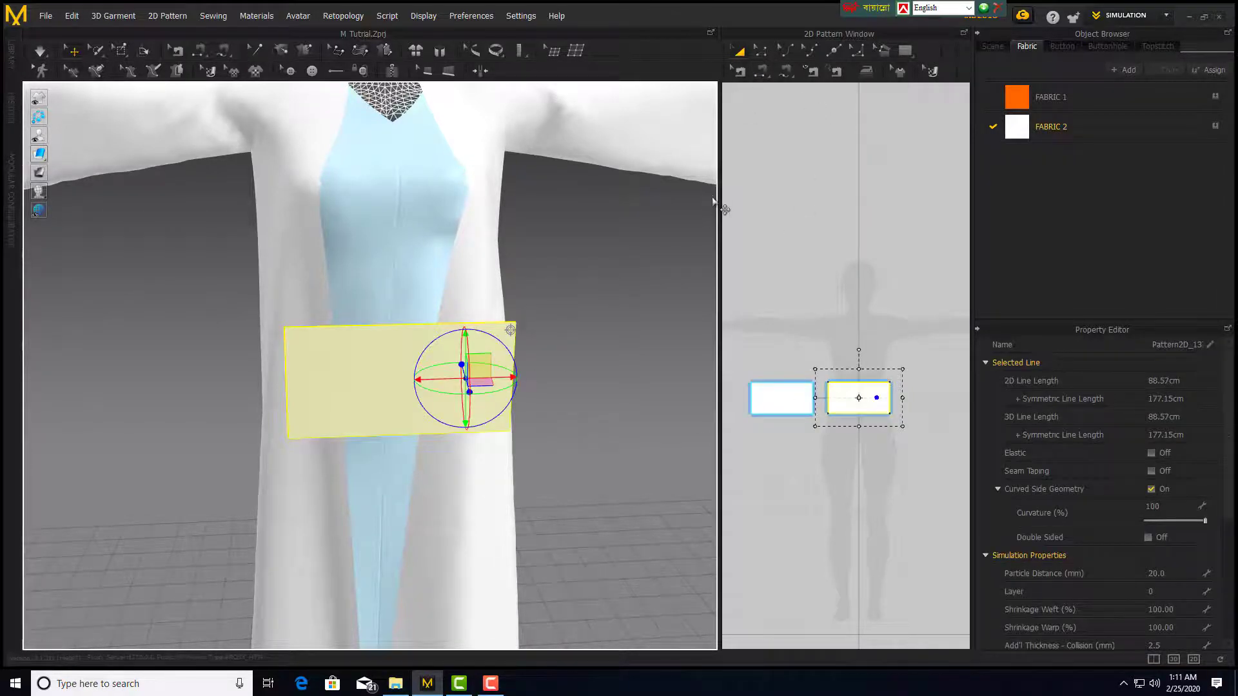
Join the front and back rectangles along their side edges on the avatar's right with Segment Sewing.
left_click_drag(719, 217, 508, 276)
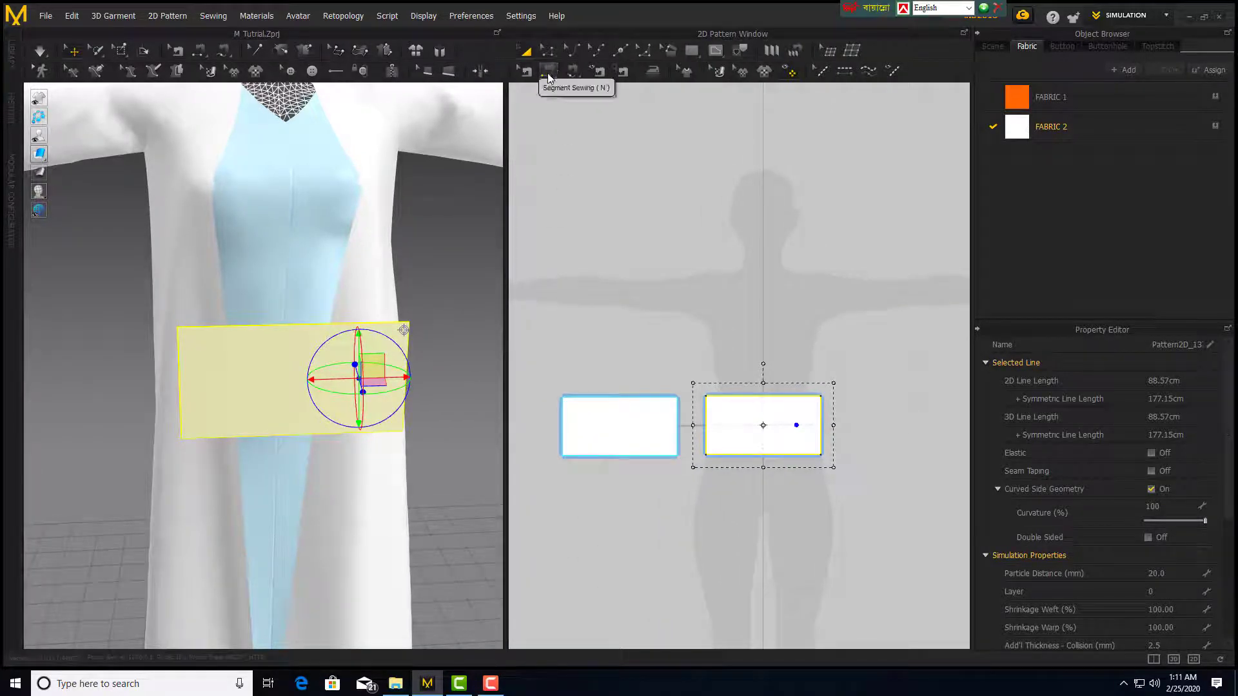
left_click(548, 72)
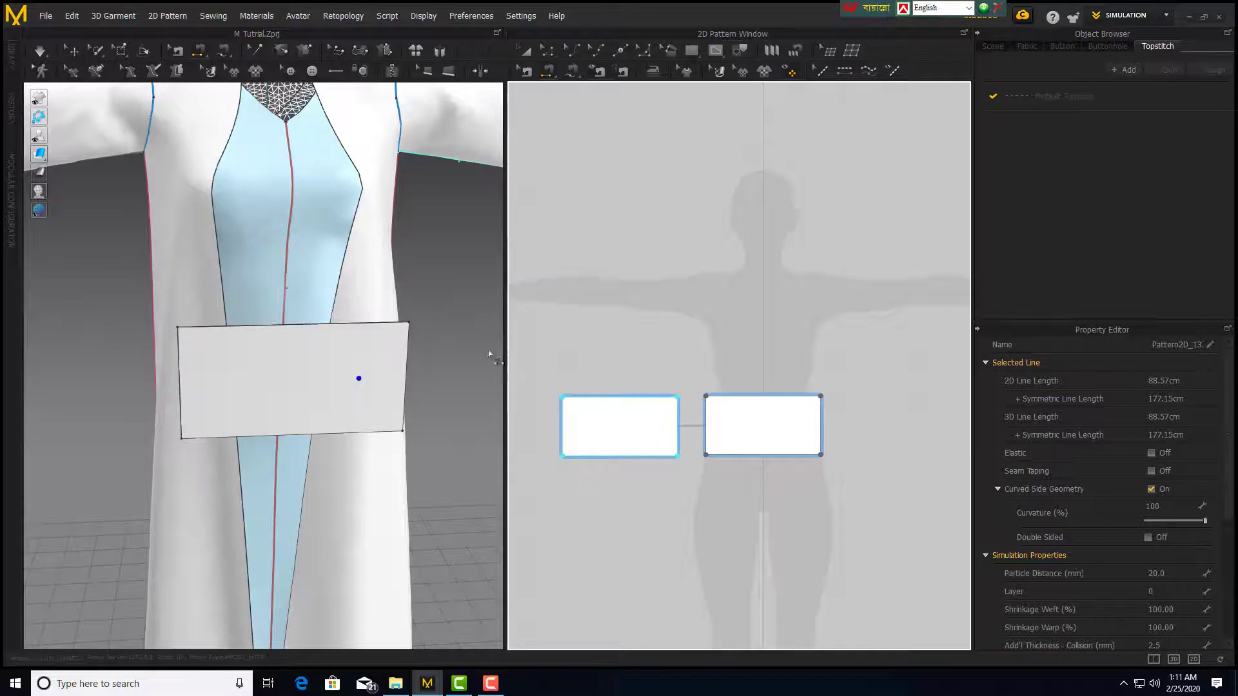
left_click_drag(505, 349, 760, 348)
right_click_drag(760, 348, 763, 346)
left_click(122, 436)
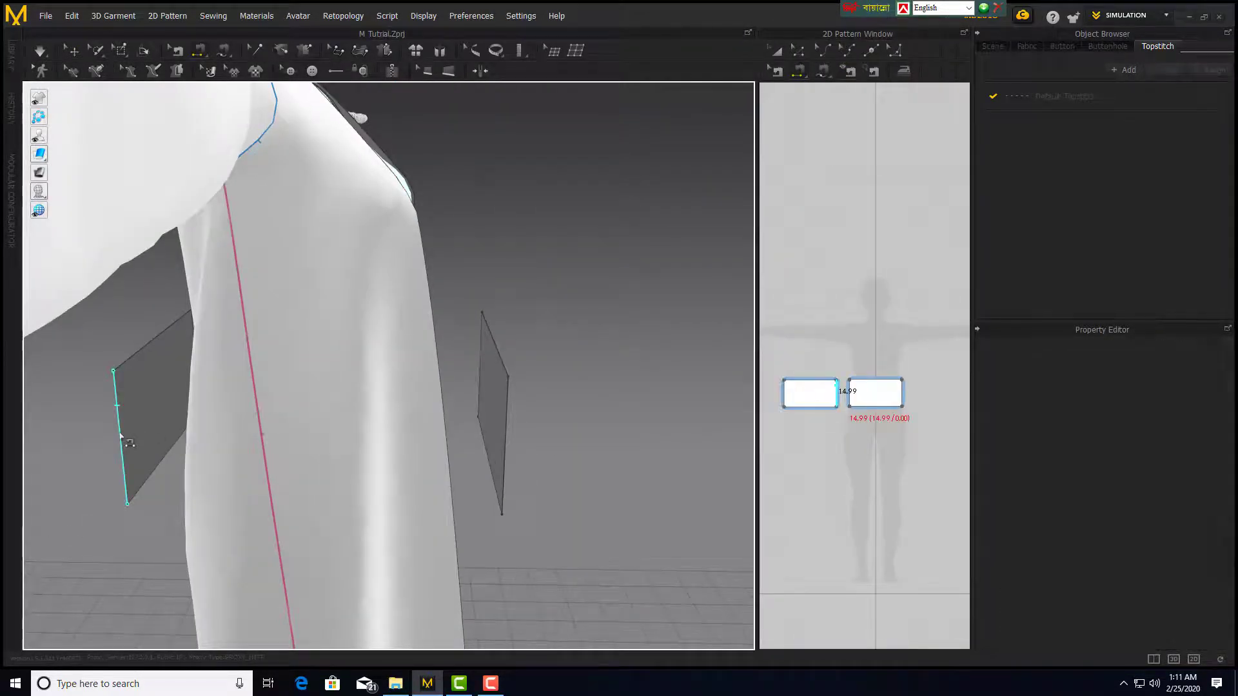
left_click(507, 410)
Sew the remaining side edges of the front and back rectangles together on the avatar's left.
right_click_drag(475, 393, 302, 401)
right_click_drag(492, 444, 361, 400)
left_click(544, 348)
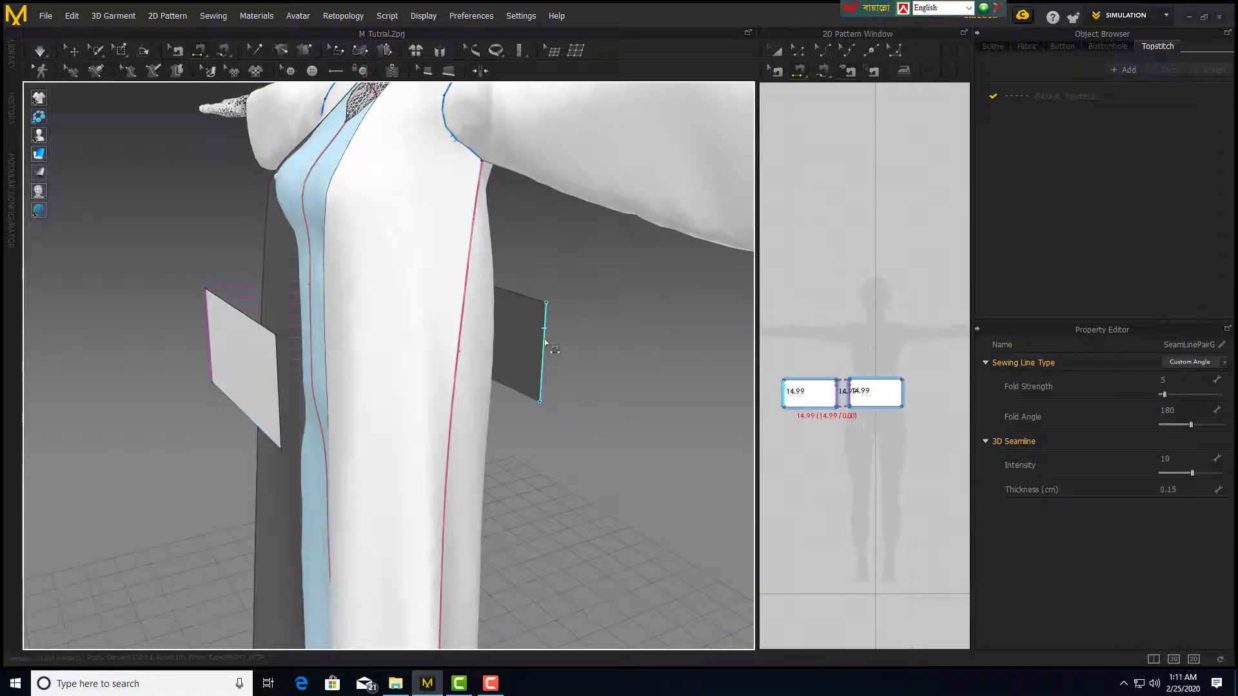
left_click(279, 381)
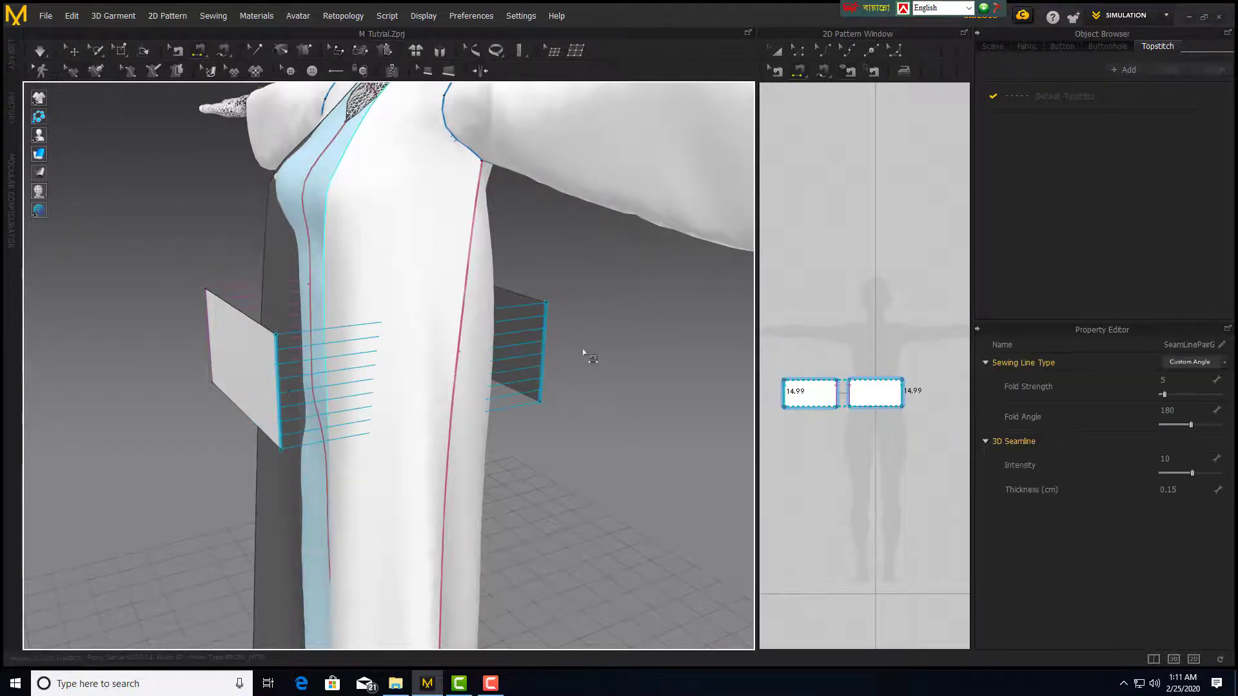
Simulate the garment to drape the sewn belt rectangles around the avatar's waist.
right_click_drag(580, 350, 478, 383)
right_click_drag(586, 363, 693, 340)
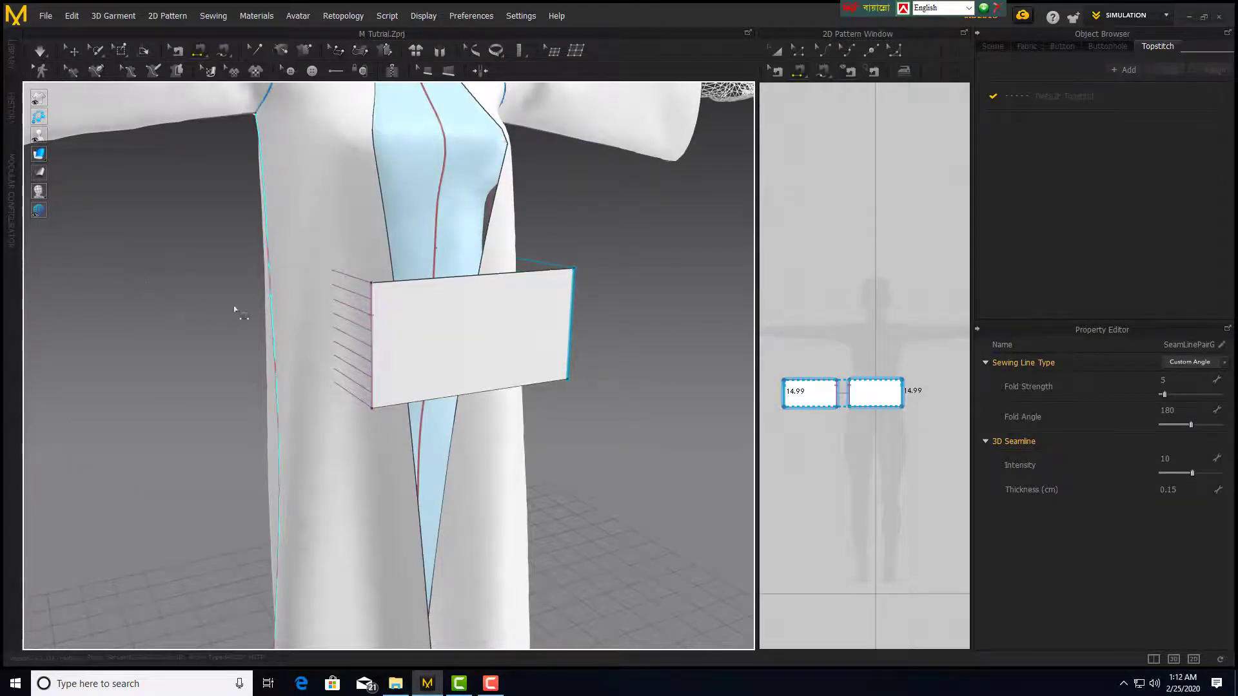
scroll(593, 367, "down", 3)
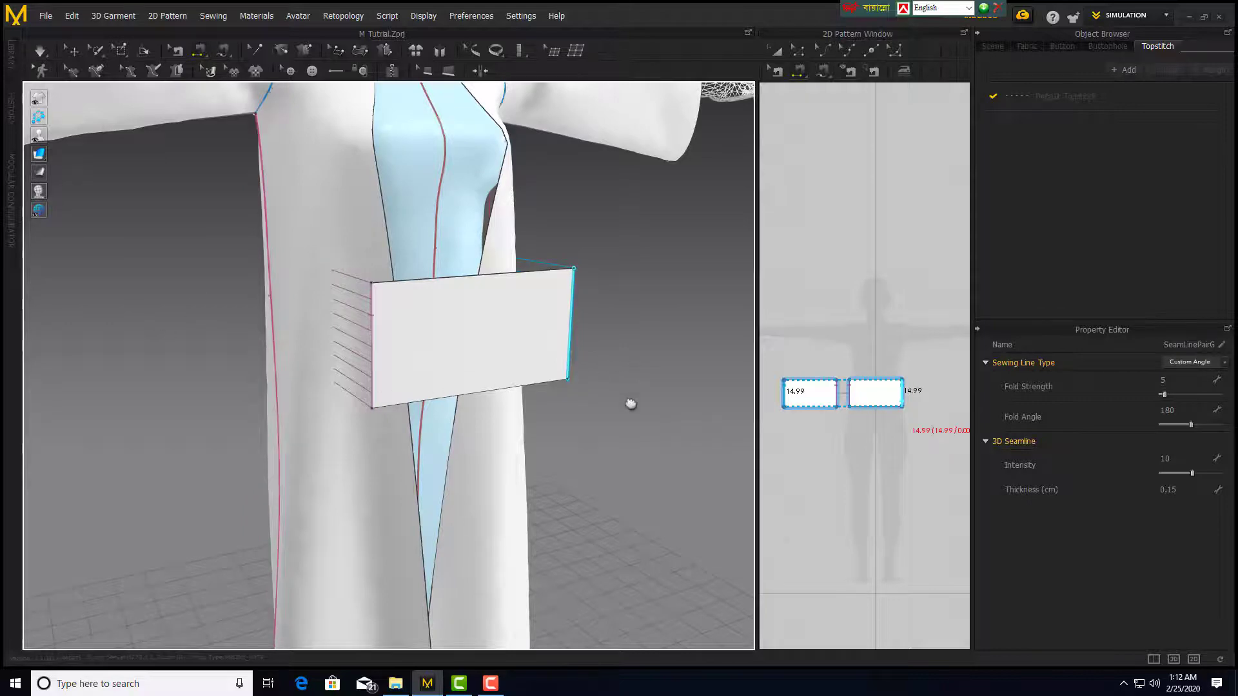
mouse_move(628, 403)
middle_mouse_down()
mouse_move(628, 442)
mouse_move(621, 417)
middle_mouse_up()
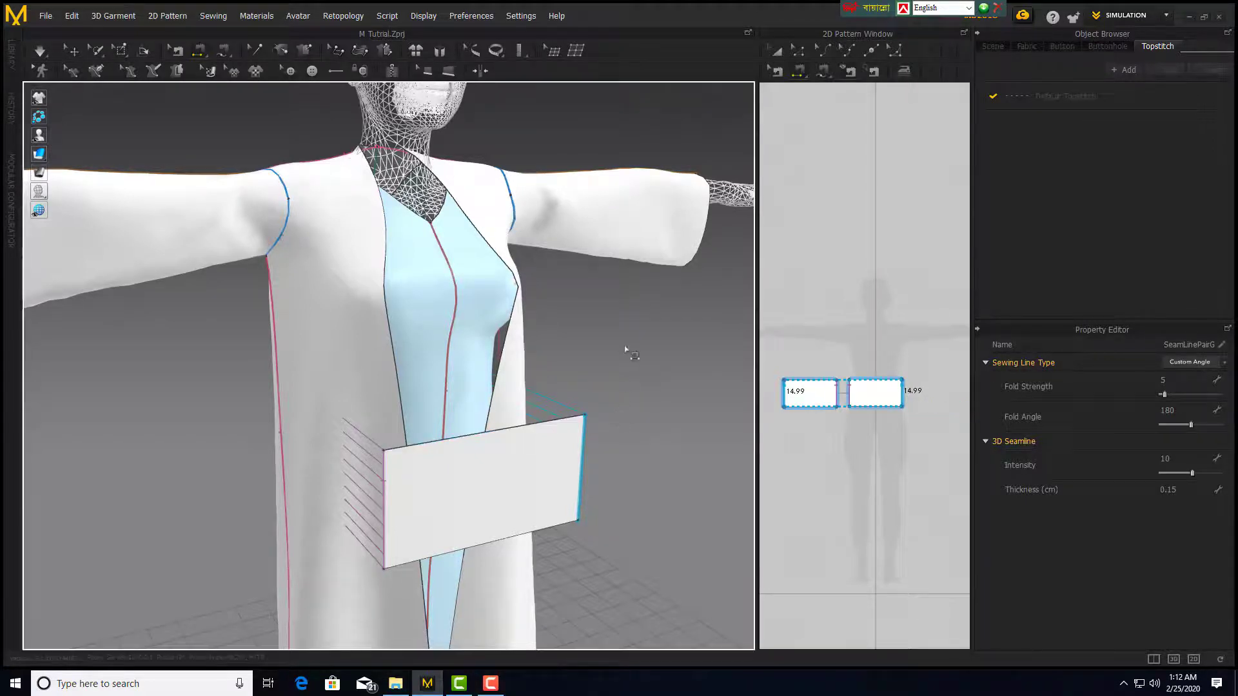
middle_click_drag(630, 348, 594, 304)
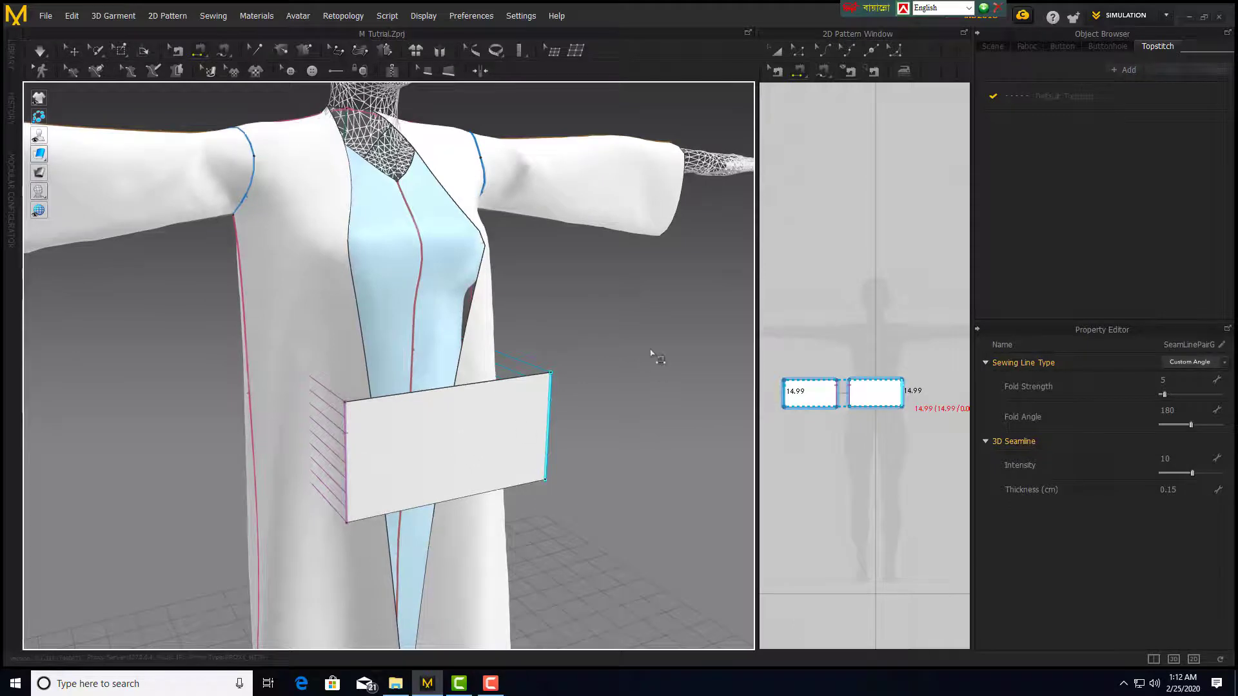
right_click_drag(578, 356, 607, 343)
scroll(611, 349, "up", 2)
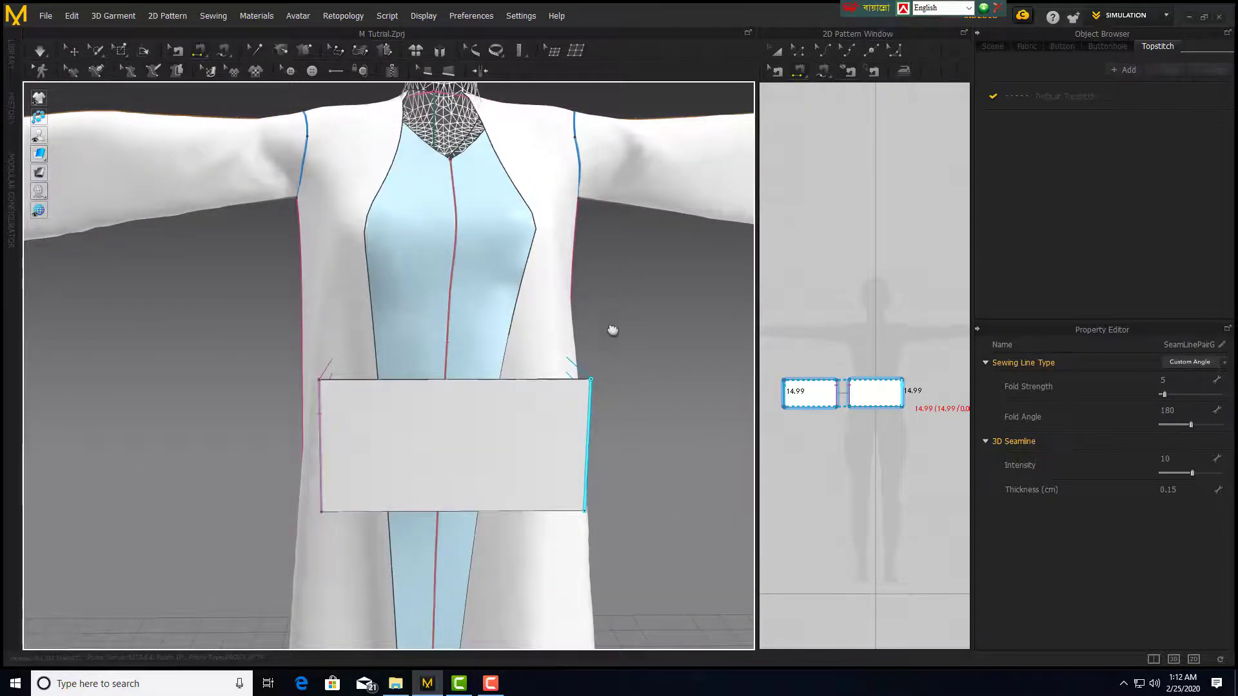
middle_click_drag(612, 330, 606, 320)
left_click(35, 61)
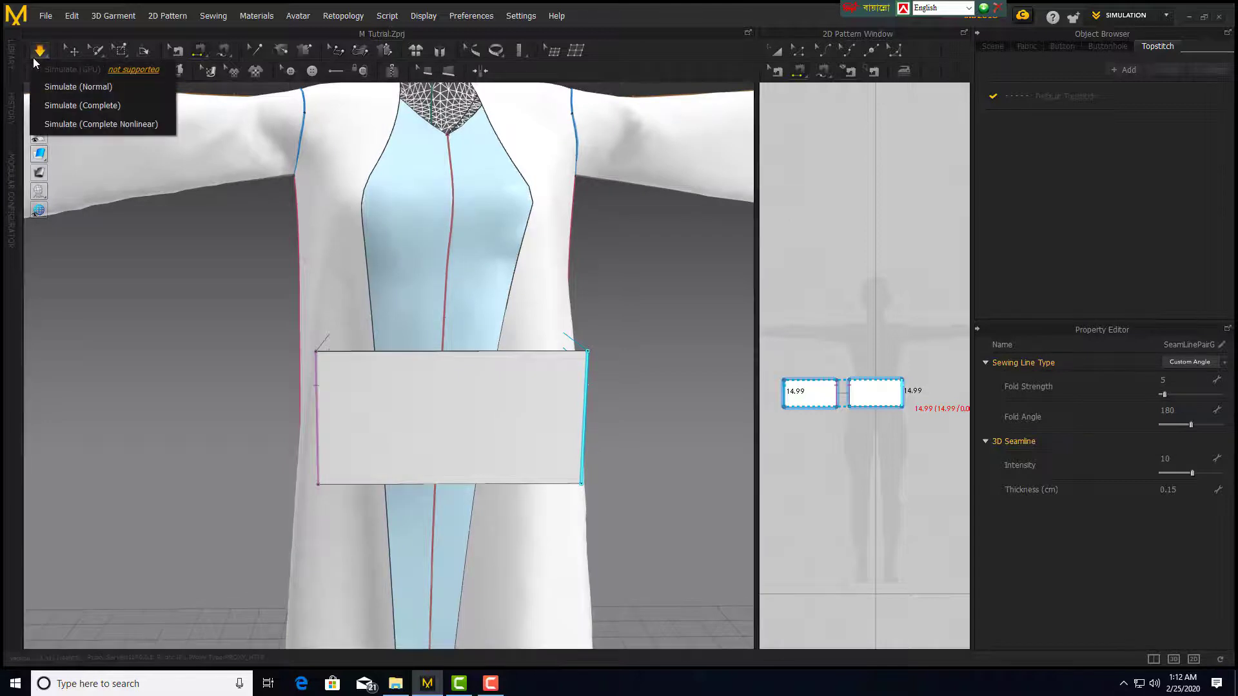
left_click(40, 54)
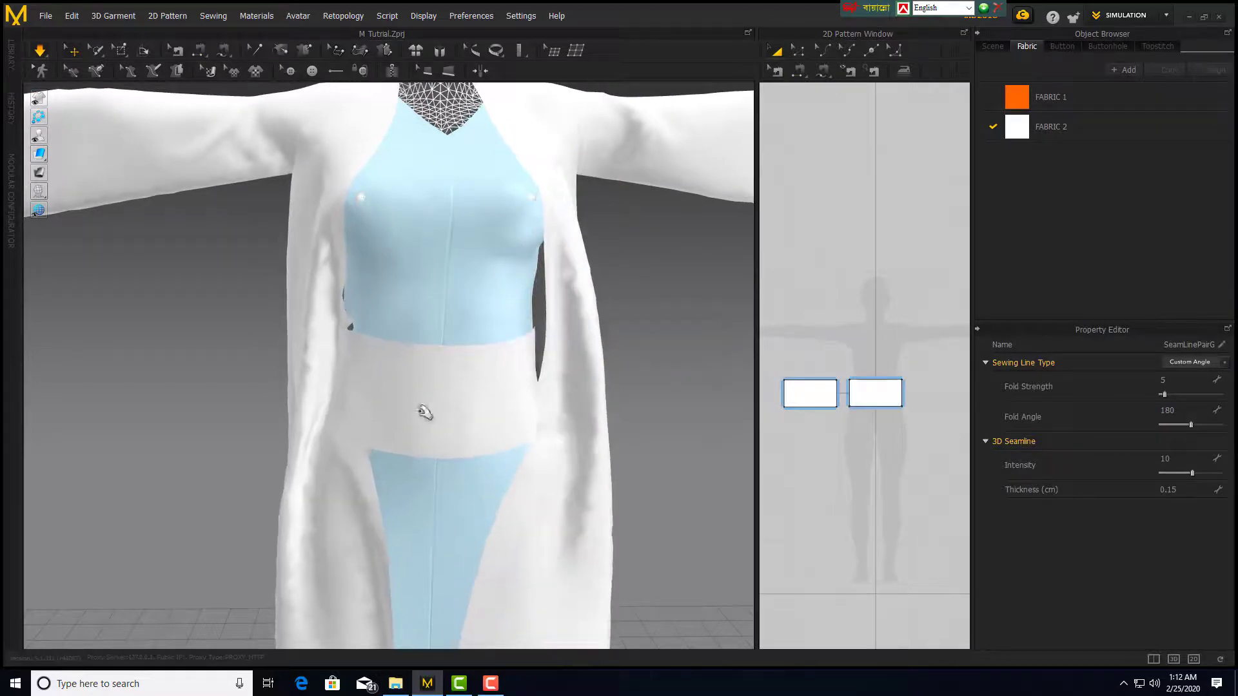
Tug the coat front and the belt's front panel into place while simulating, and stop the simulation.
left_click(365, 501)
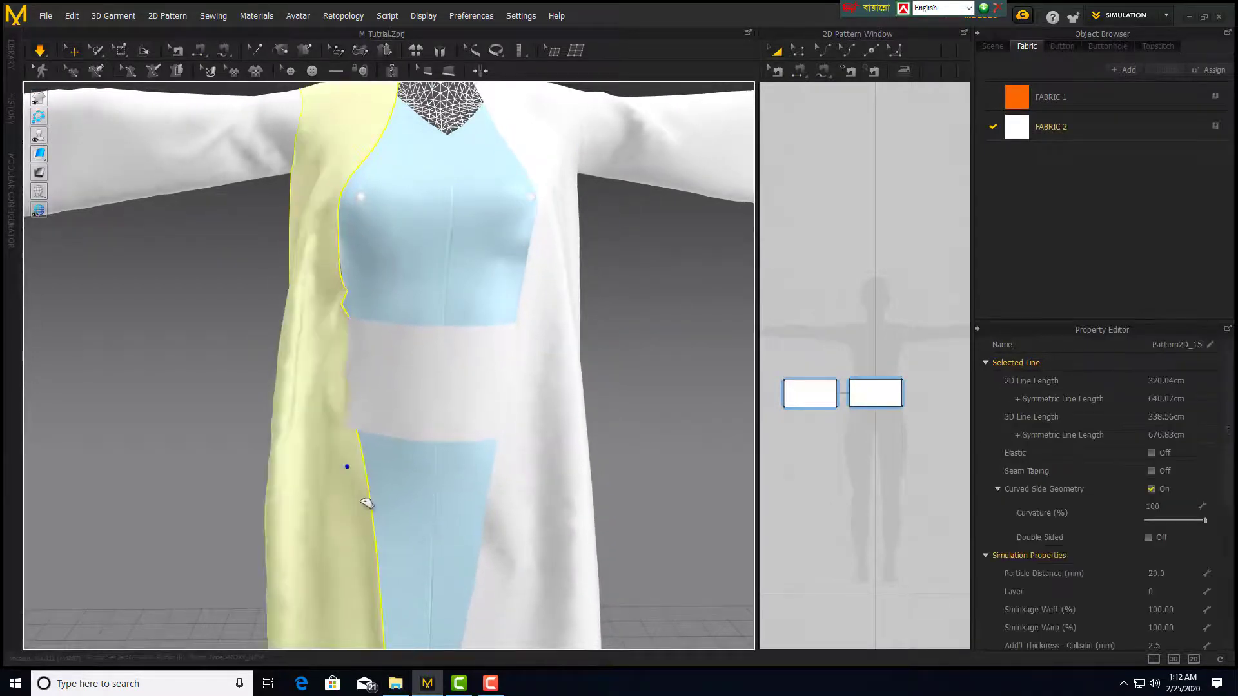
left_click(454, 396)
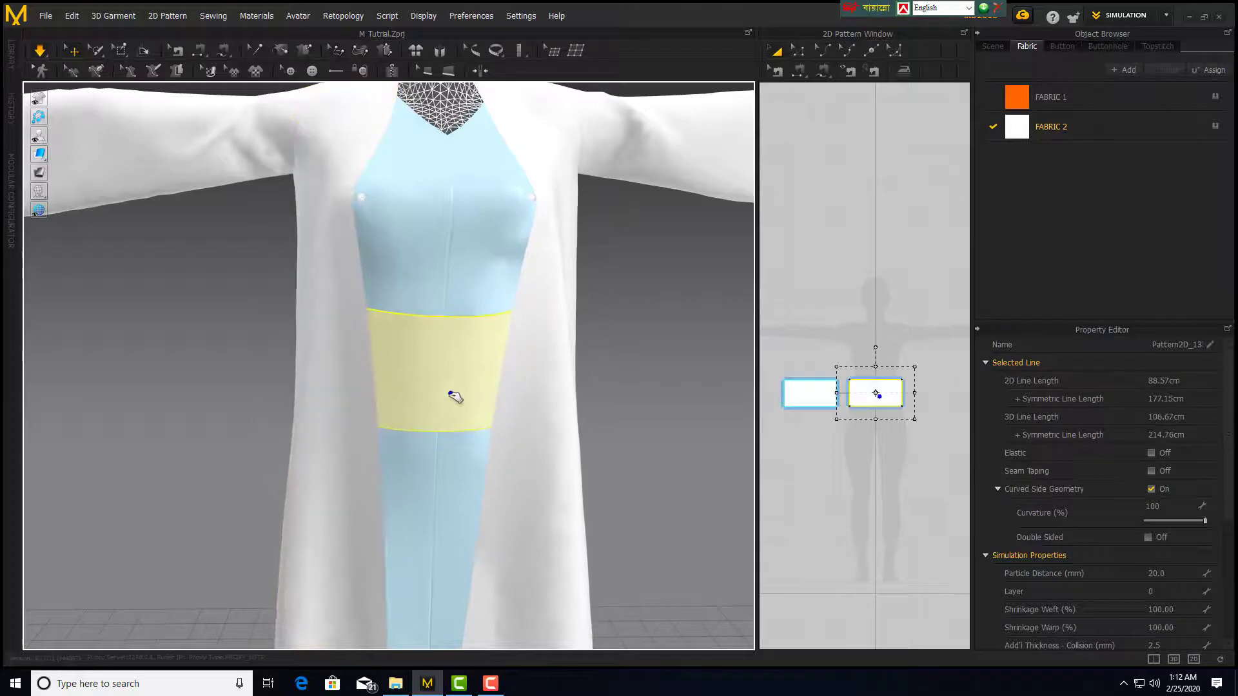
right_click_drag(593, 376, 566, 379)
left_click_drag(434, 436, 399, 428)
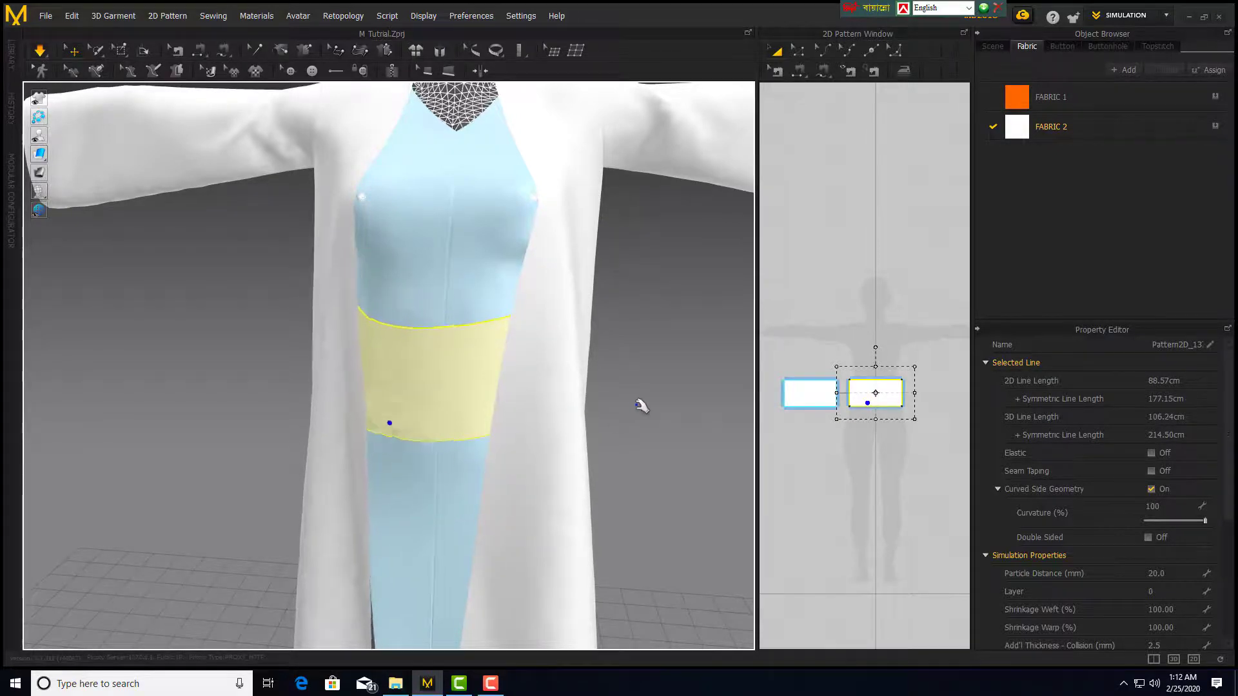
mouse_move(638, 407)
right_mouse_down()
mouse_move(710, 386)
mouse_move(651, 404)
right_mouse_up()
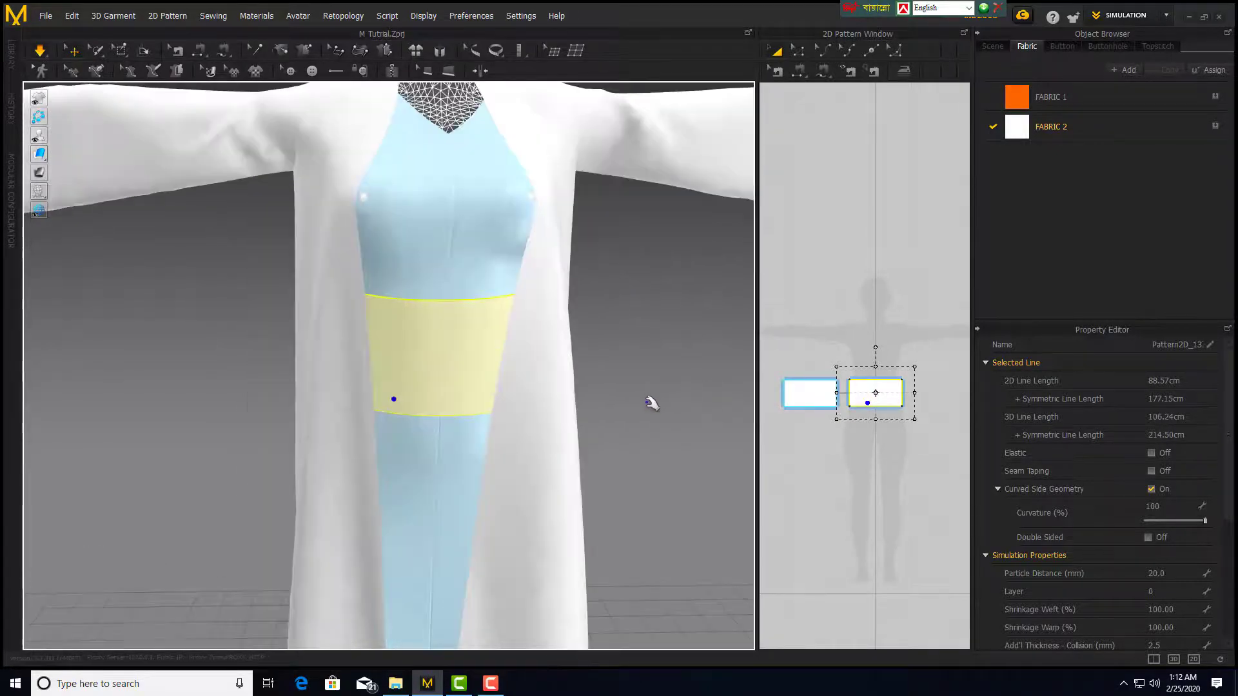
key("Escape")
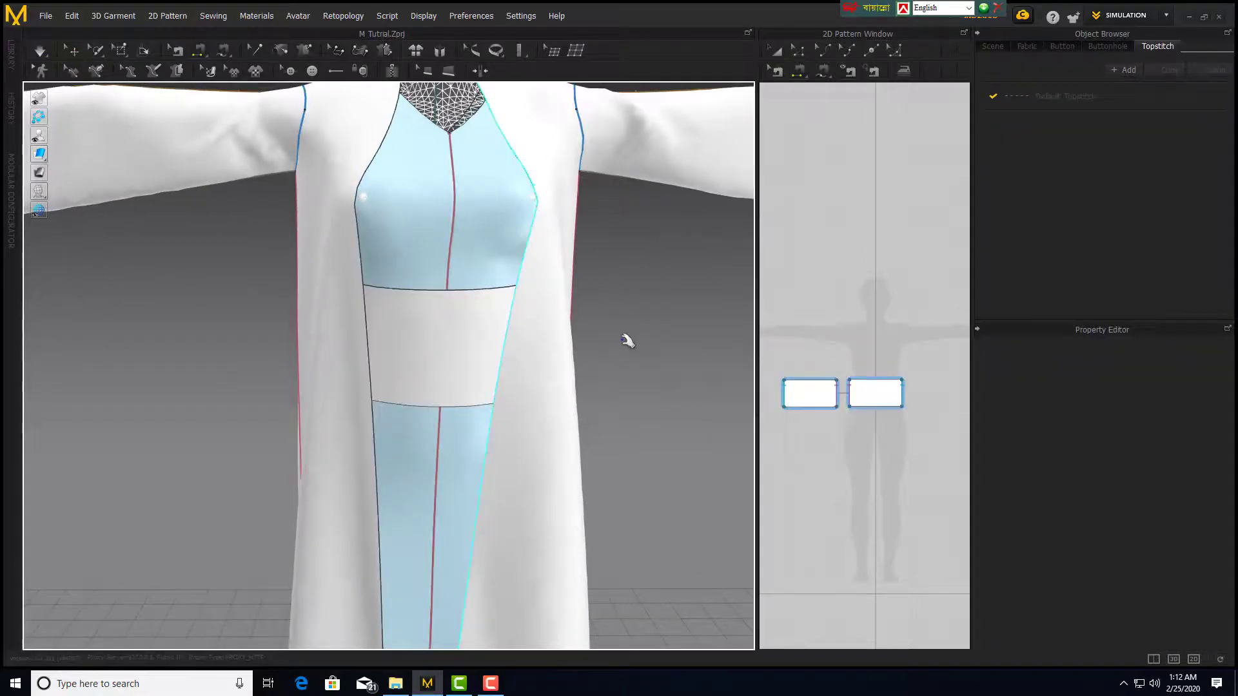
Unfreeze the two front panels of the dress.
right_click_drag(555, 371, 544, 407)
right_click_drag(637, 400, 517, 359)
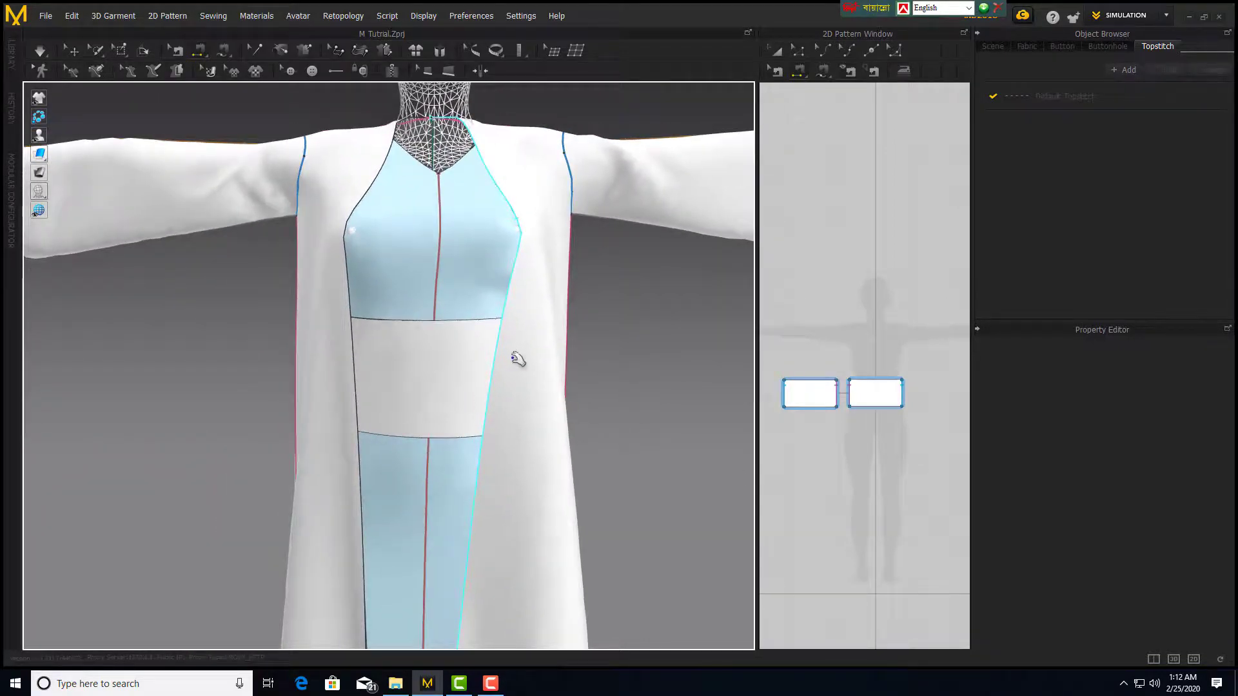
left_click(777, 51)
left_click_drag(761, 244, 706, 251)
left_click(436, 291)
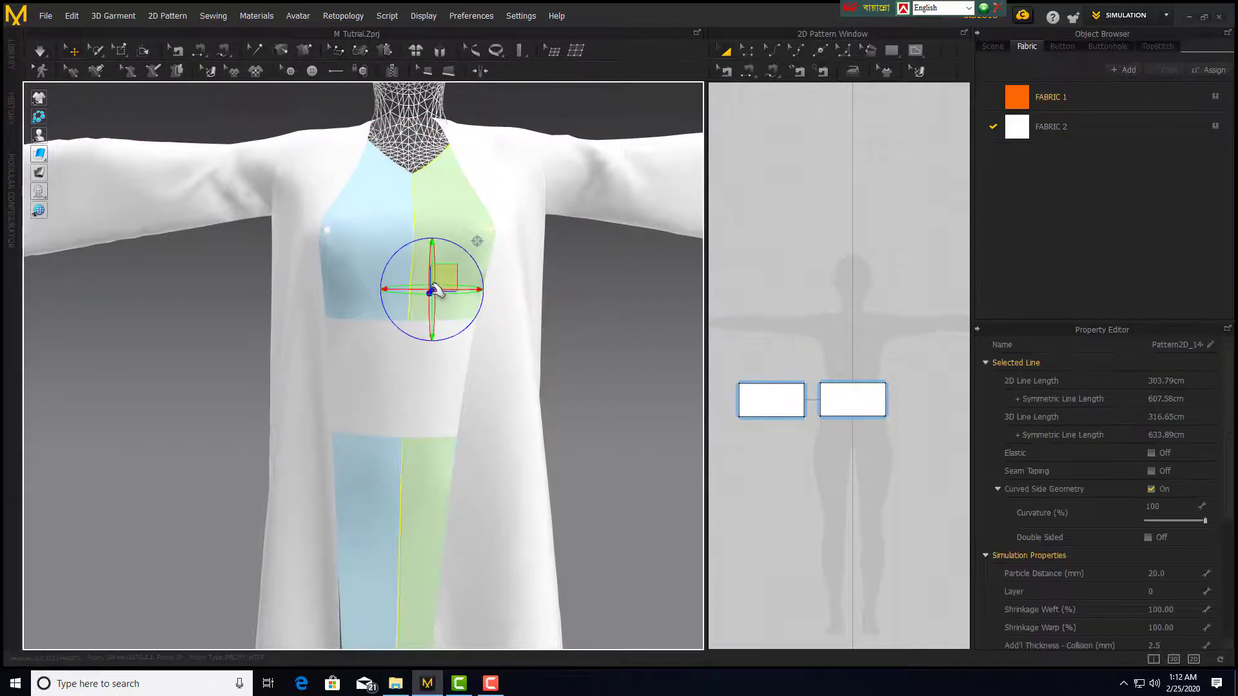
right_click(436, 290)
left_click(477, 110)
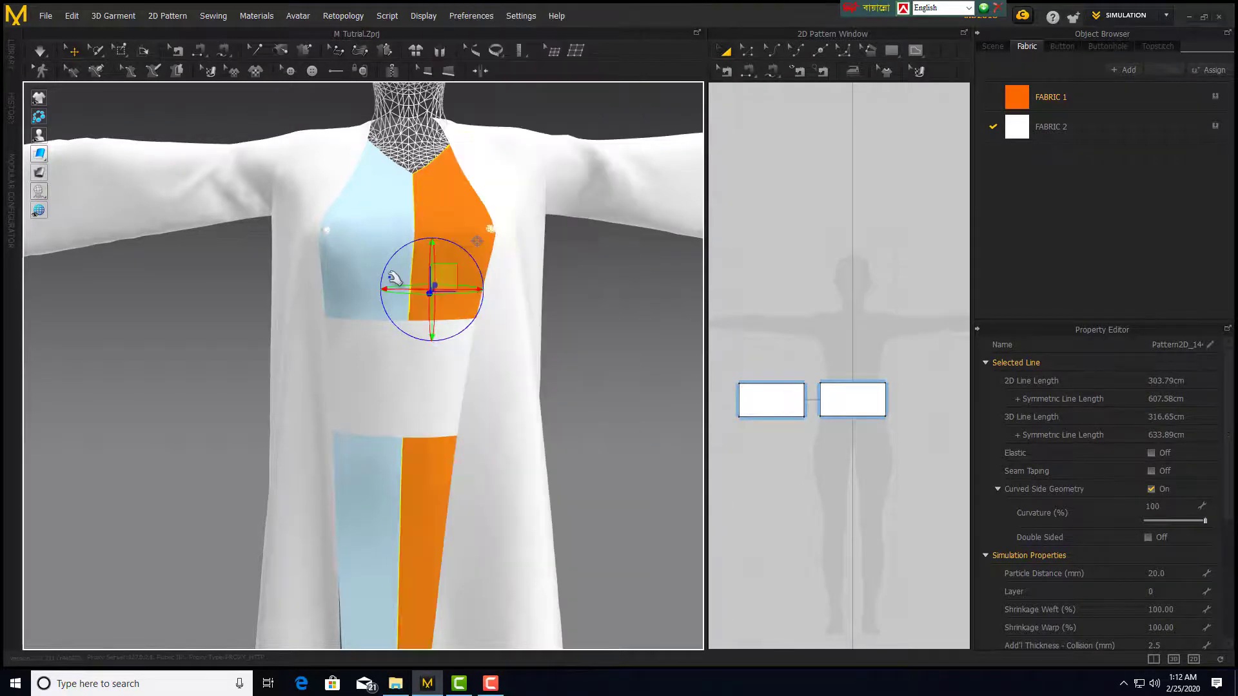
left_click(373, 291)
right_click(374, 292)
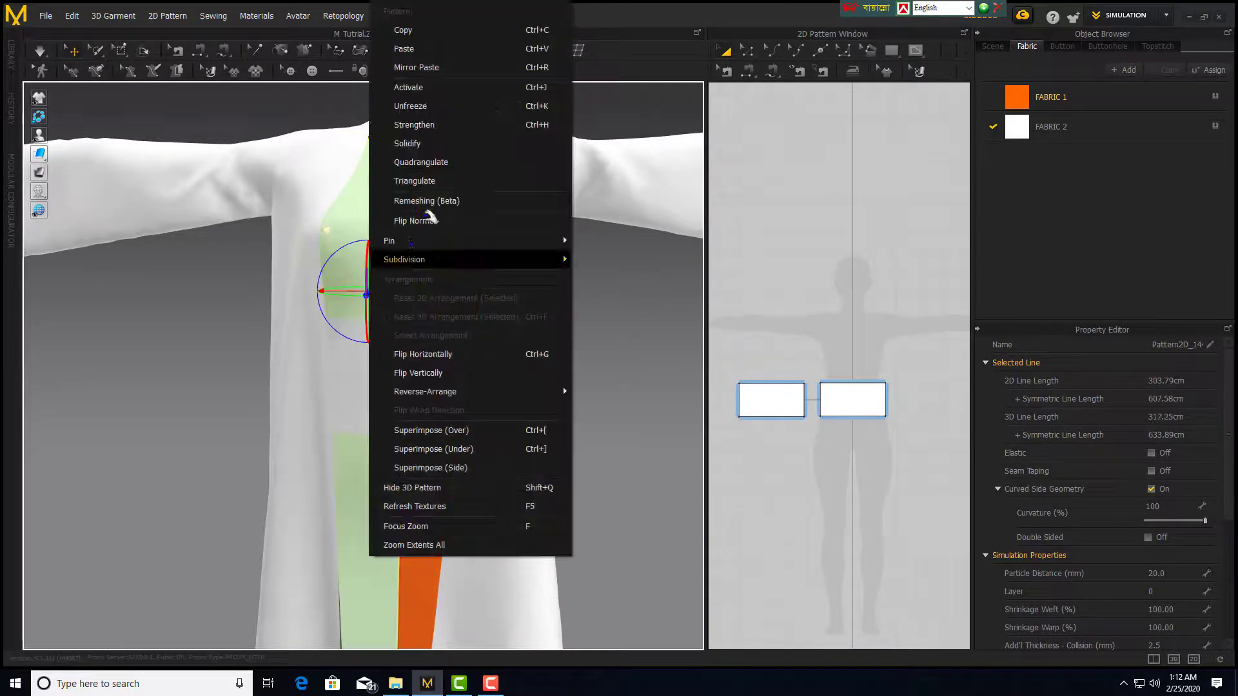
left_click(409, 107)
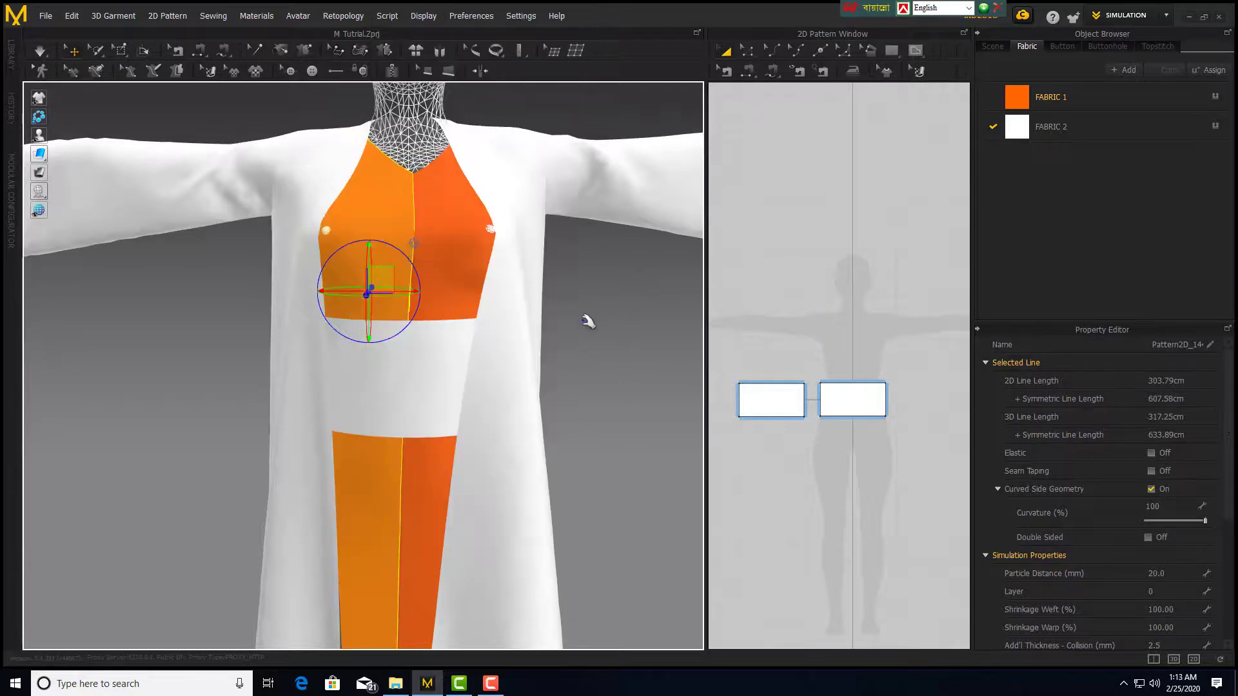
Unfreeze the two back panels of the dress, selecting the upper orange pair in the 2D pattern layout.
key("2")
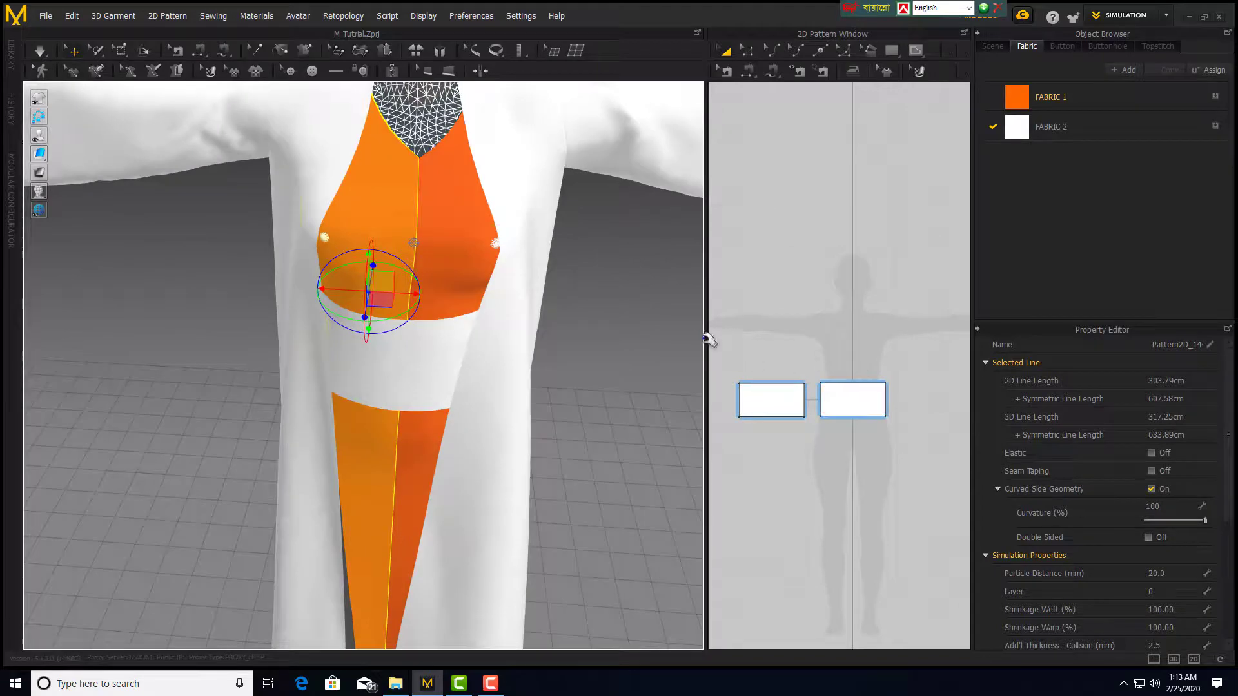
left_click_drag(708, 338, 432, 321)
scroll(688, 405, "up", 2)
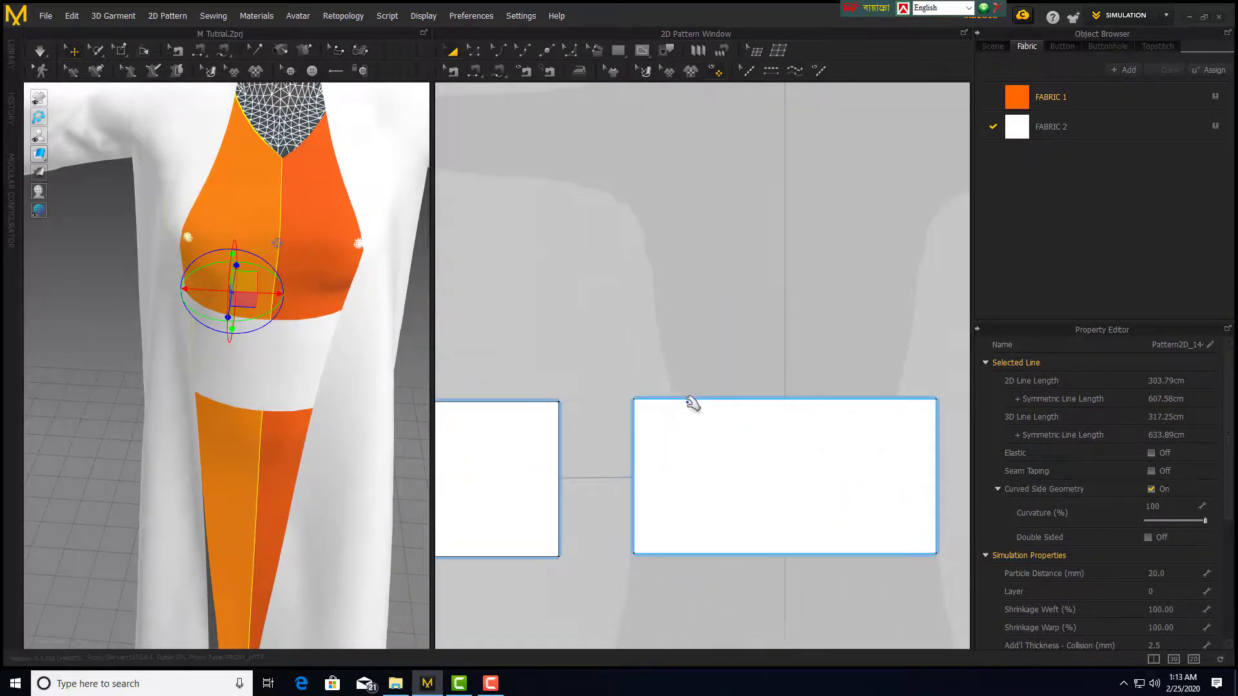
scroll(693, 406, "down", 5)
scroll(638, 377, "up", 1)
left_click(858, 392)
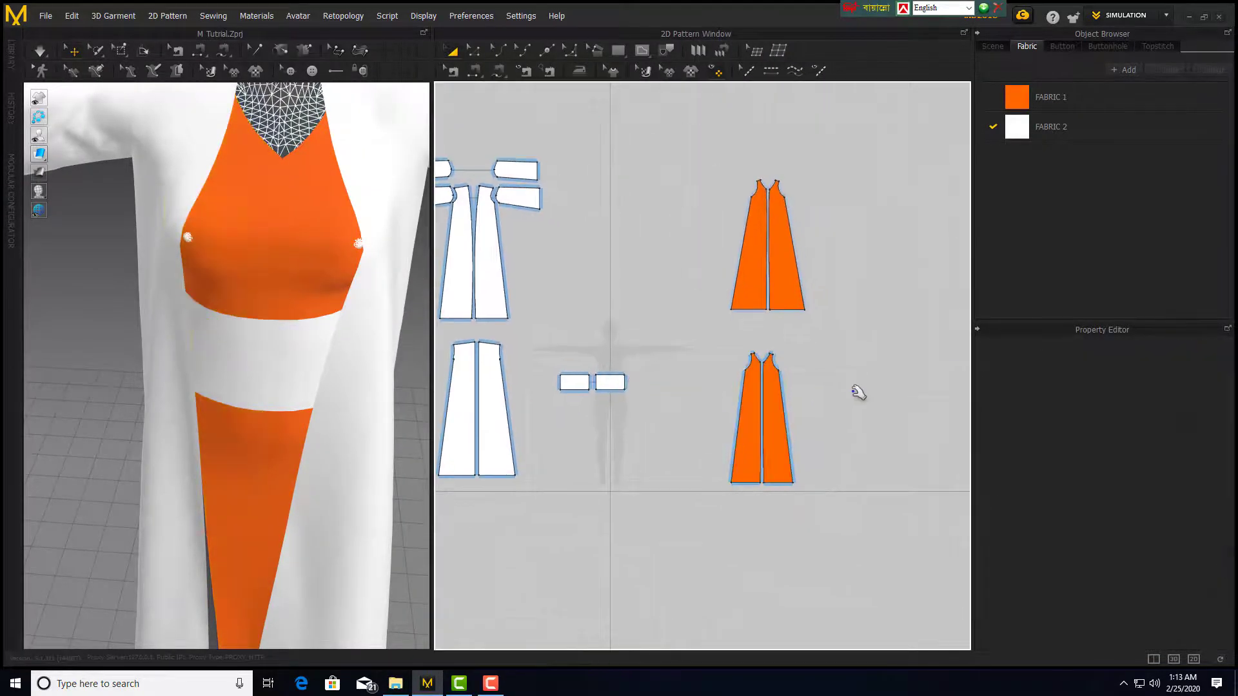
left_click(761, 244)
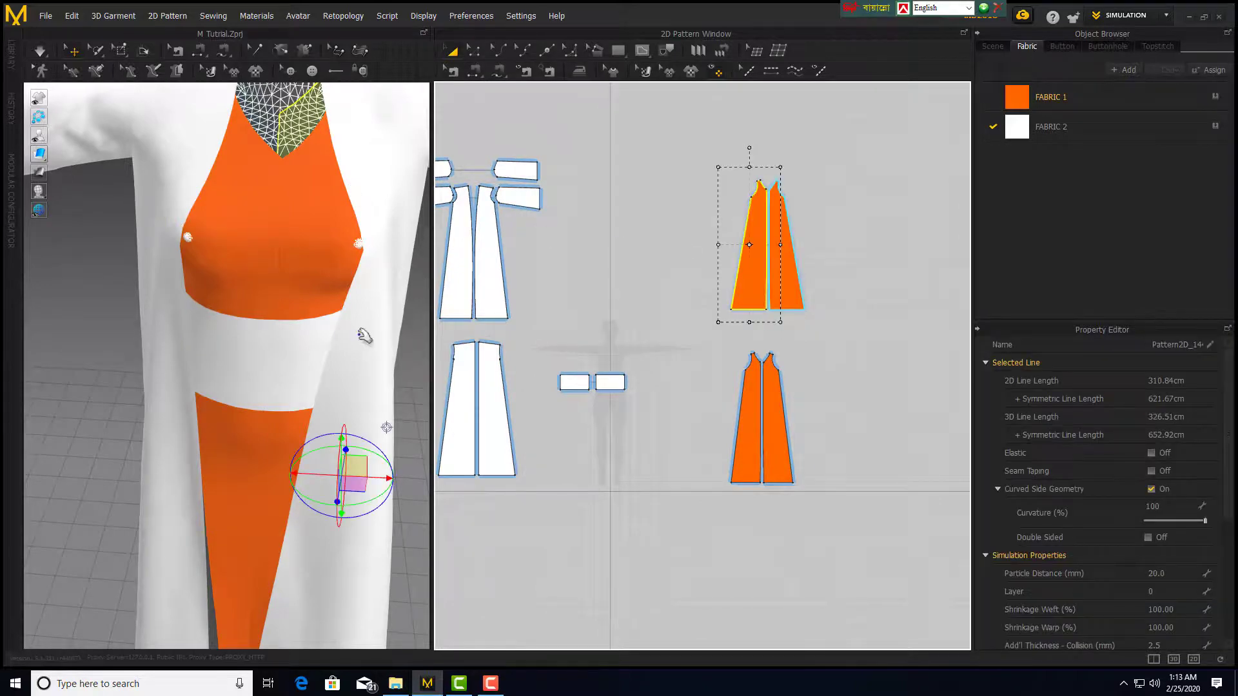
right_click(349, 450)
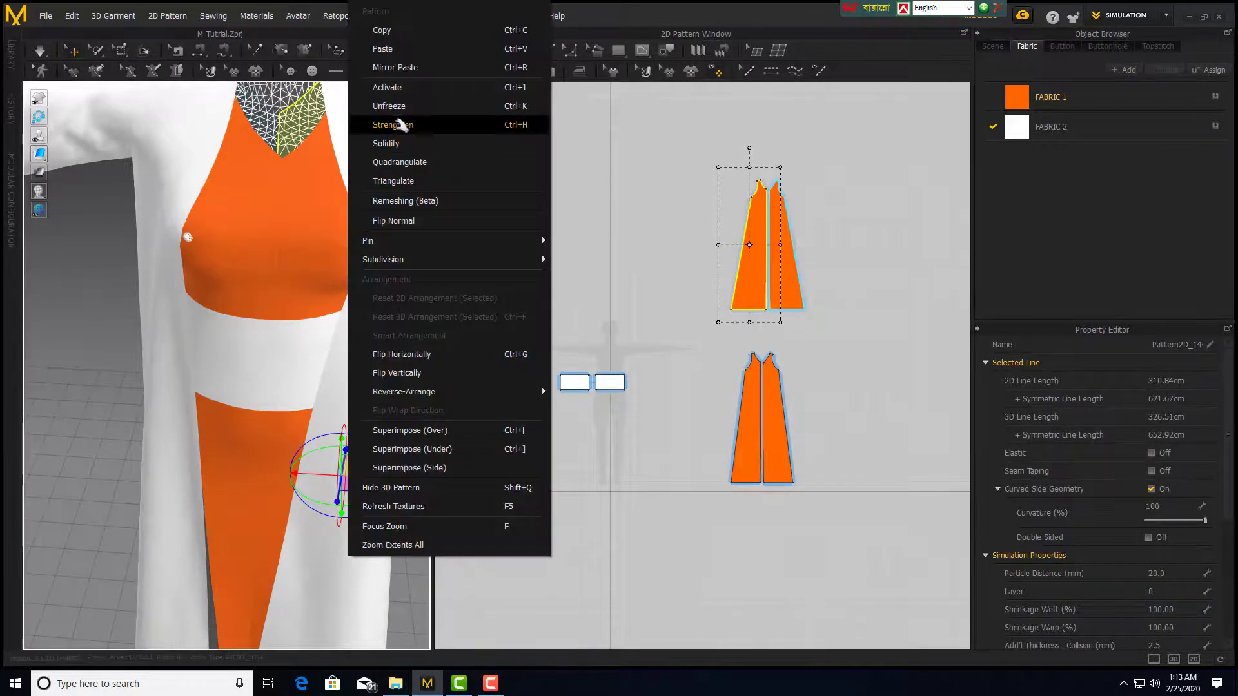
left_click(390, 106)
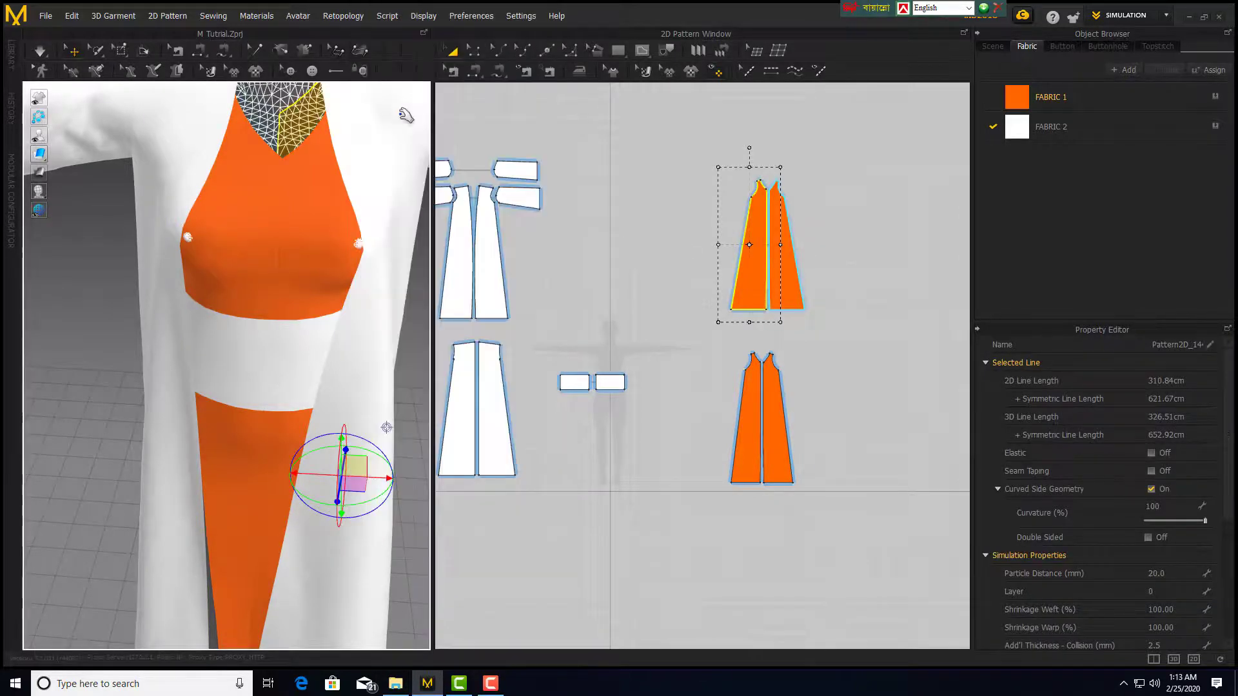
left_click(790, 275)
right_click(217, 449)
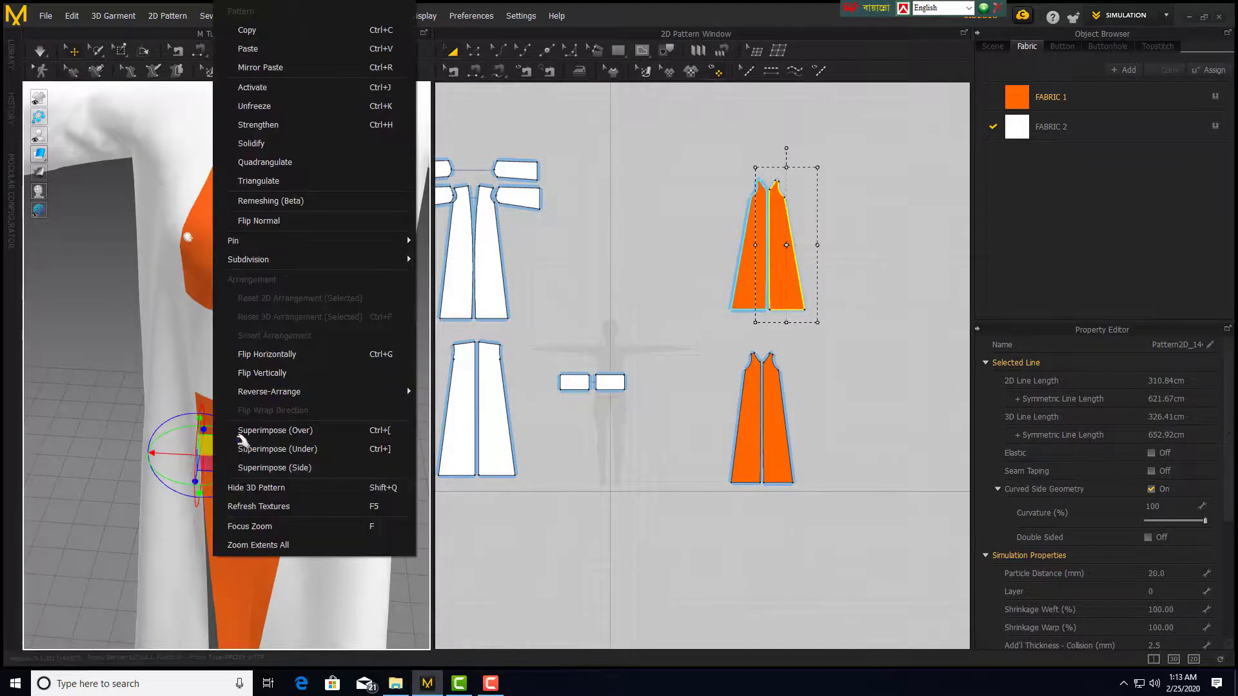
left_click(255, 107)
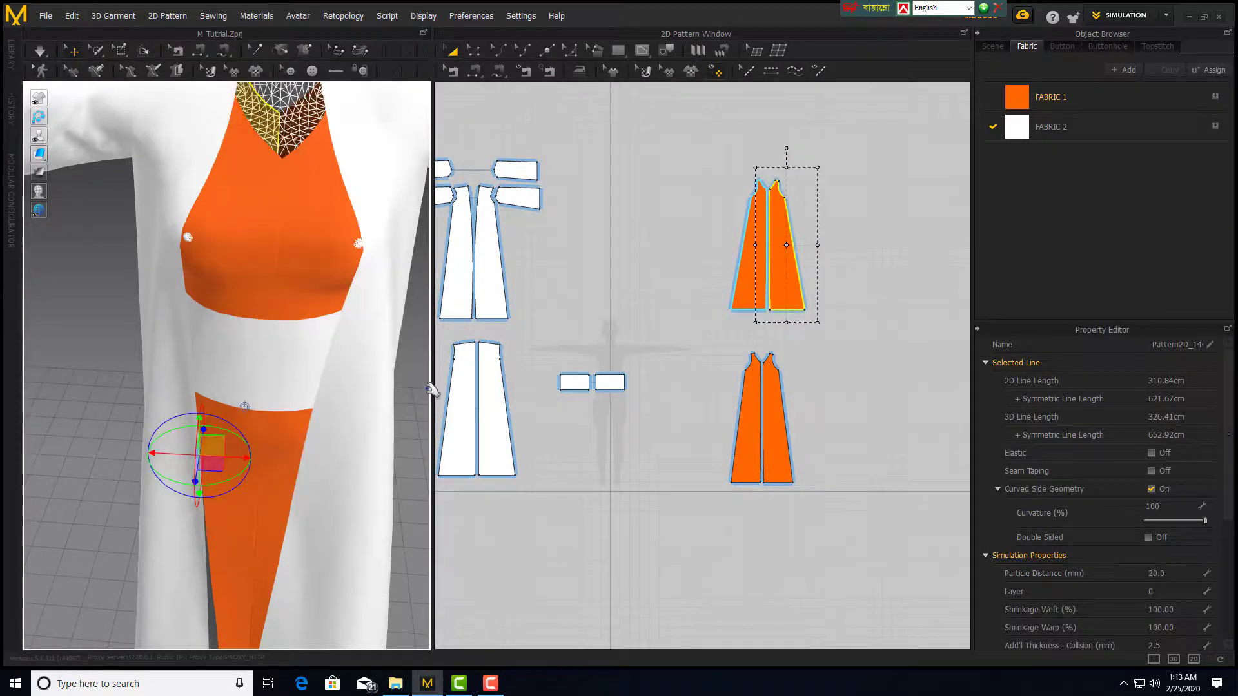
Simulate the unfrozen dress with the coat and belt, pulling the coat's front edge on the avatar's left toward the centre.
left_click_drag(434, 366, 680, 382)
scroll(573, 471, "down", 5)
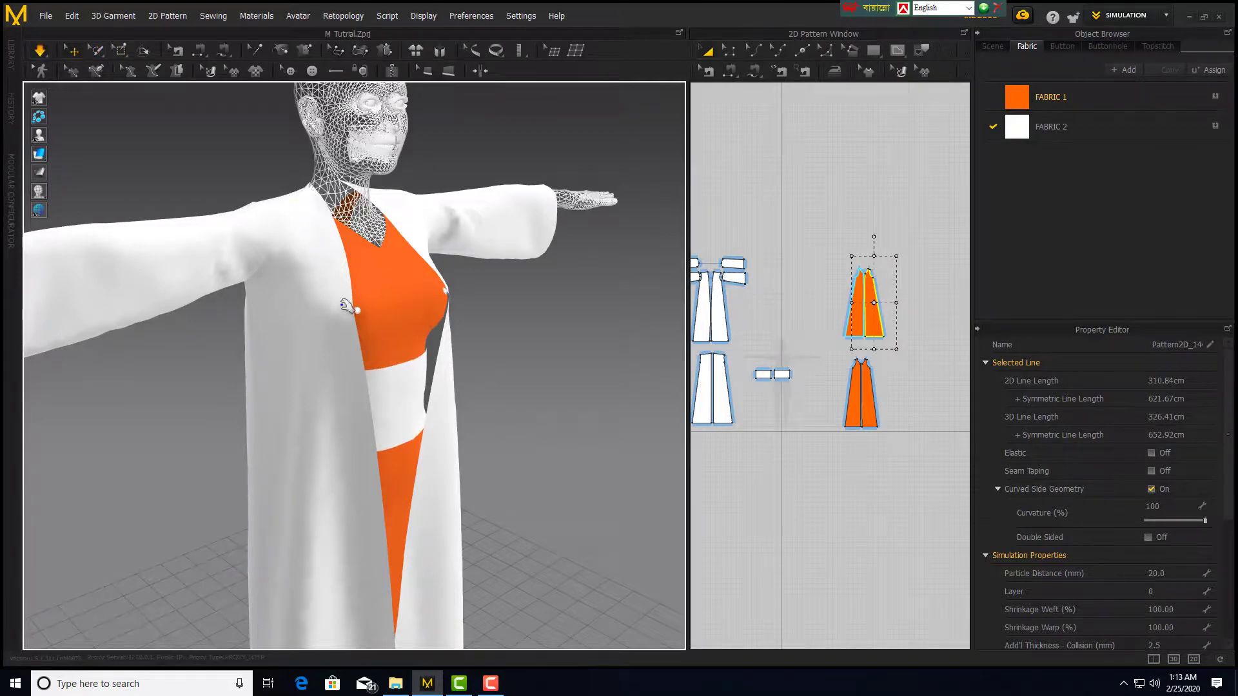
key("2")
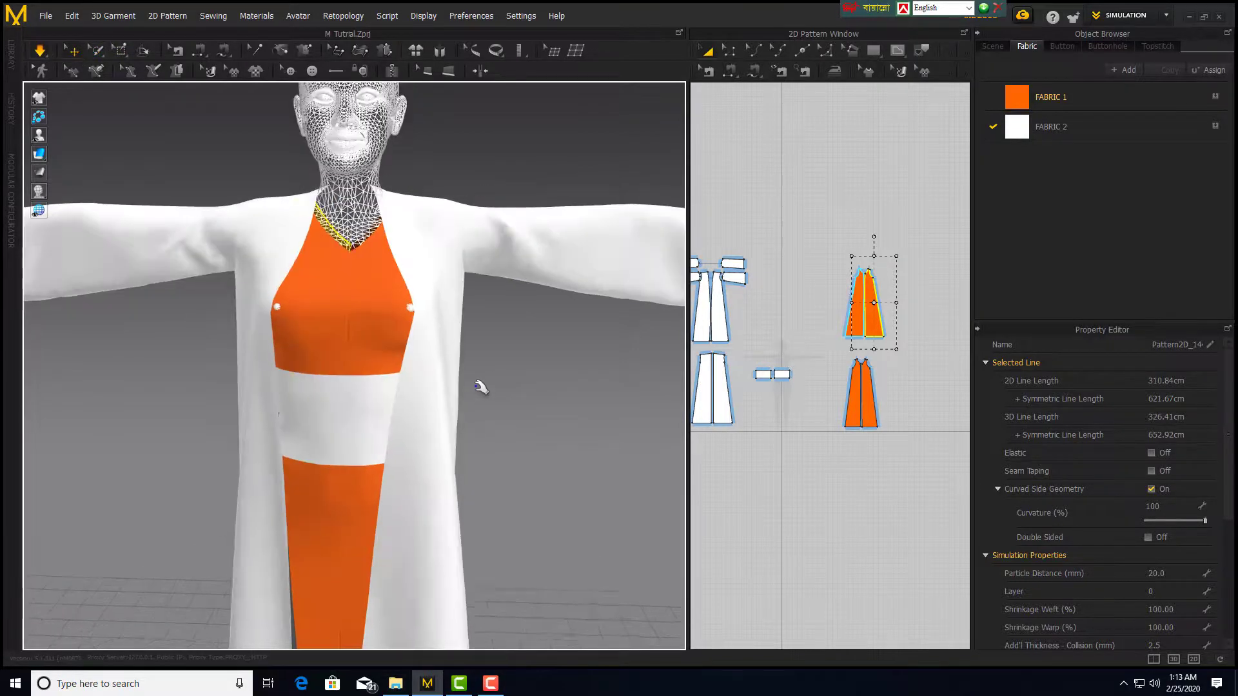
scroll(419, 361, "up", 3)
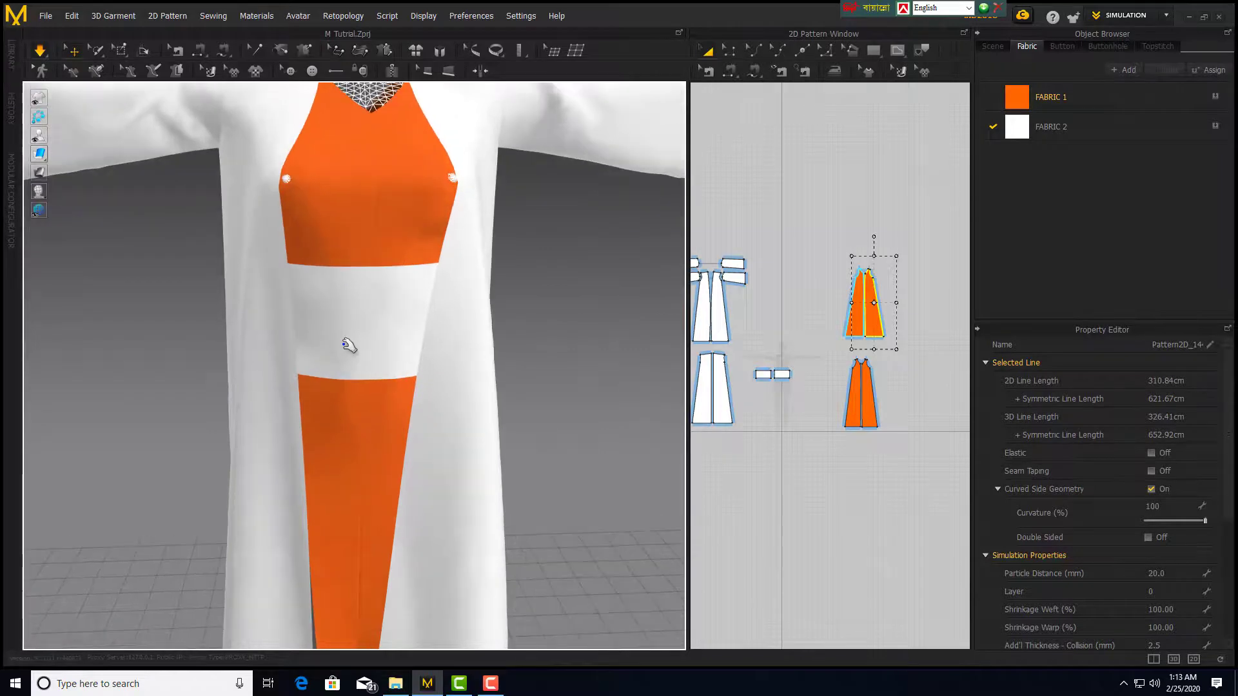
left_click(452, 258)
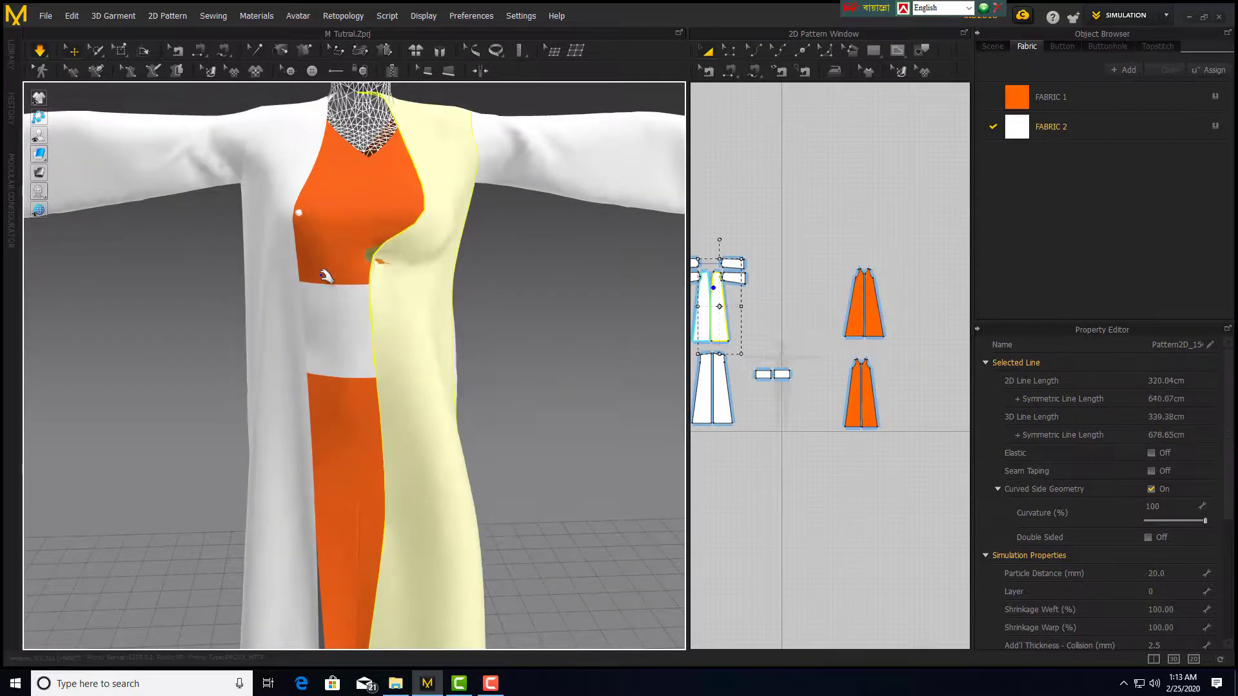
mouse_move(436, 193)
left_mouse_down()
mouse_move(296, 194)
mouse_move(288, 342)
mouse_move(407, 389)
mouse_move(458, 378)
mouse_move(406, 381)
mouse_move(335, 335)
mouse_move(303, 213)
mouse_move(363, 219)
left_mouse_up()
left_click(511, 337)
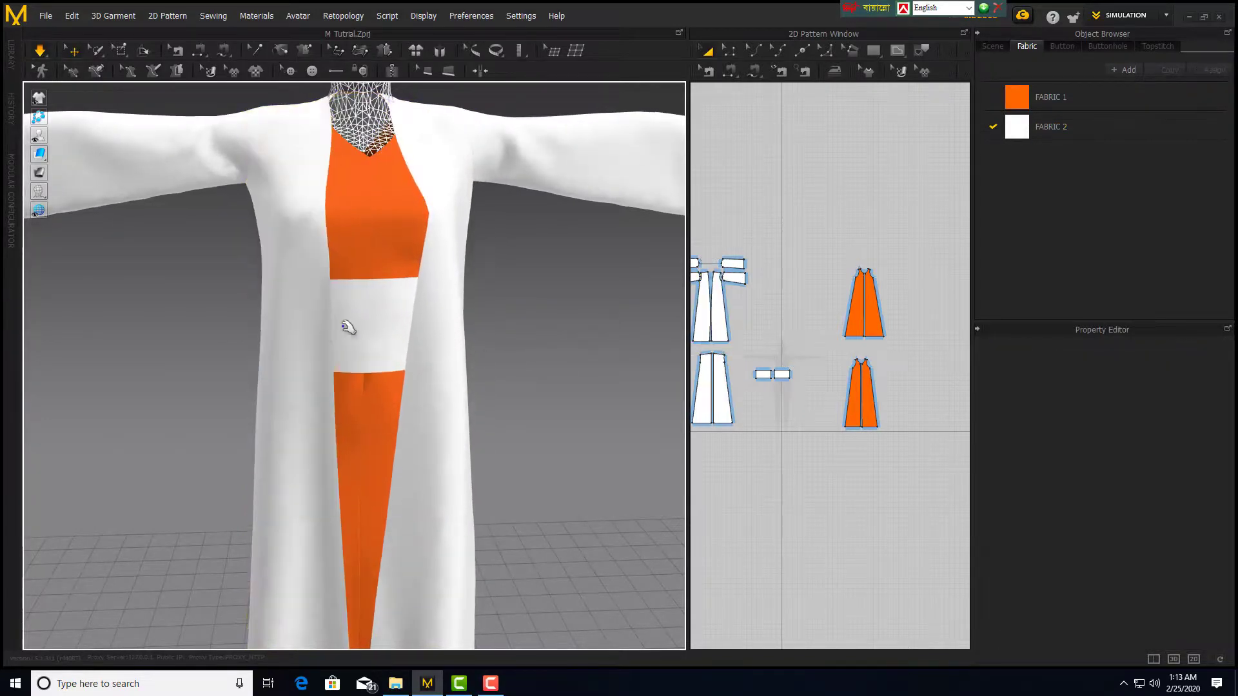